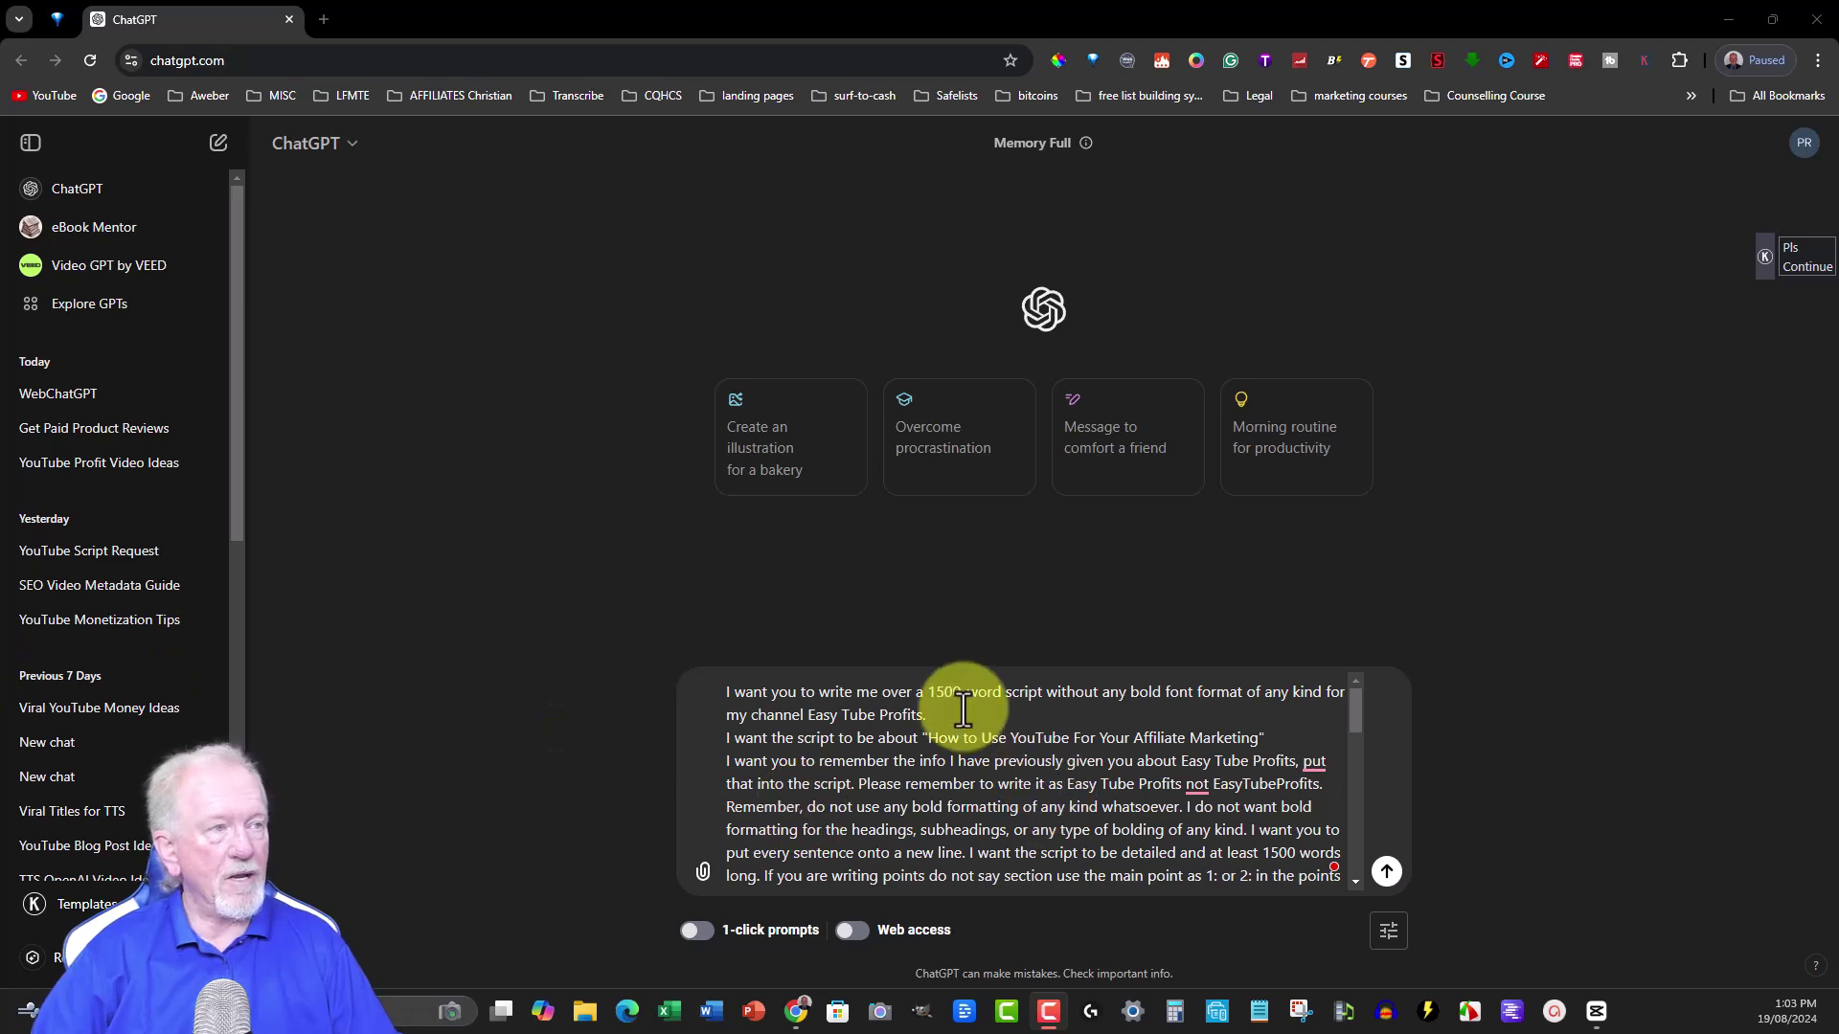
Send the affiliate marketing script request to ChatGPT and copy the first generated reply
{"action": "scroll", "coordinate": [962, 709], "scroll_direction": "down", "scroll_amount": 15}
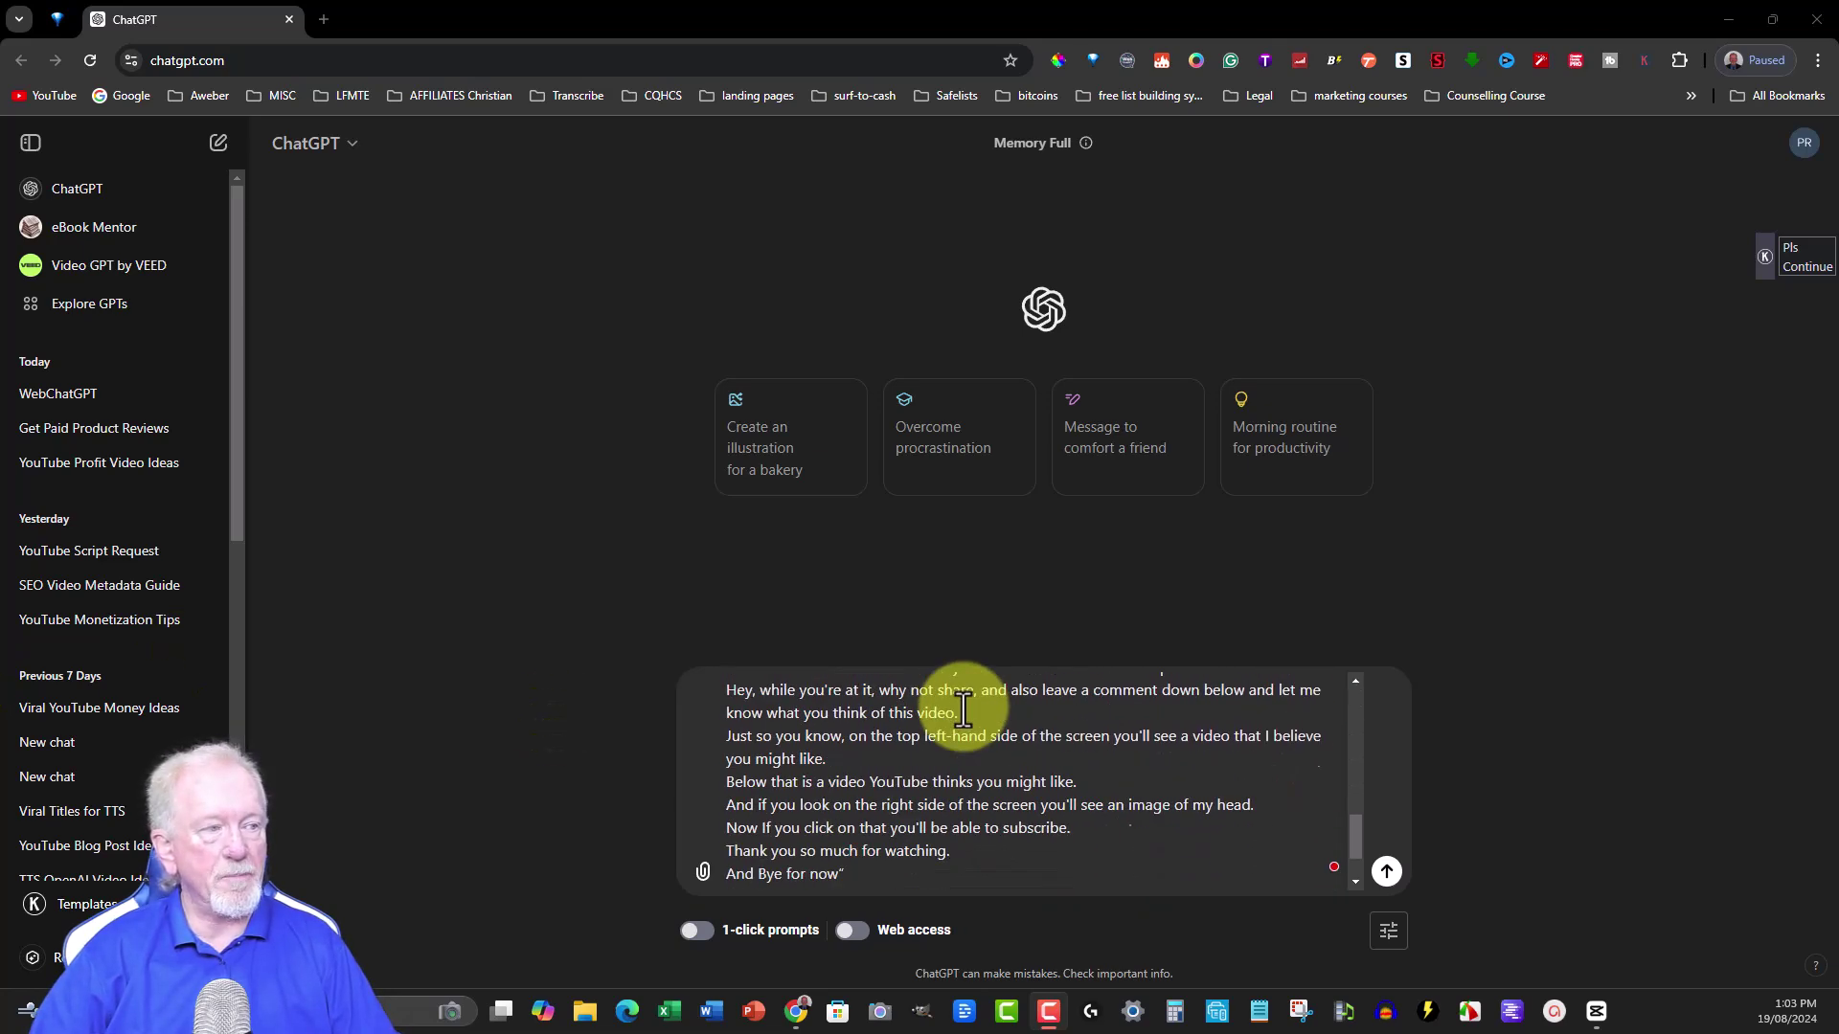
{"action": "scroll", "coordinate": [963, 709], "scroll_direction": "up", "scroll_amount": 15}
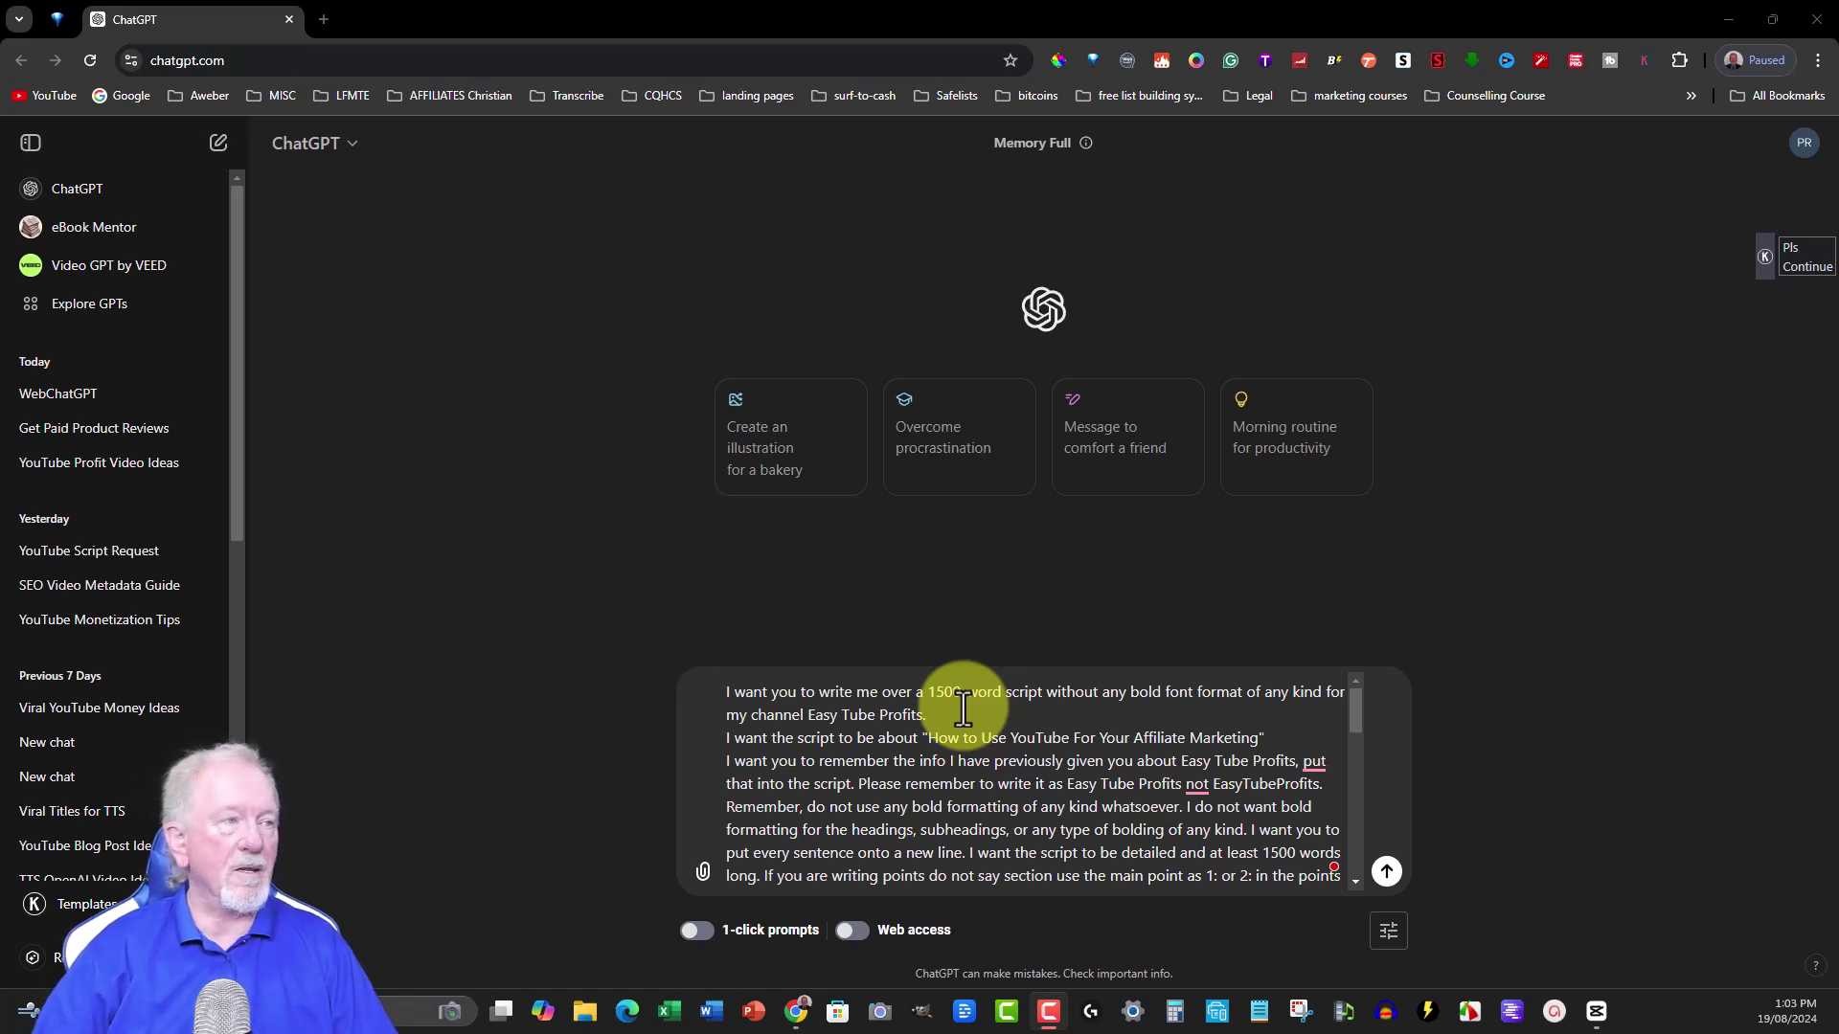
{"action": "left_click", "coordinate": [1386, 873]}
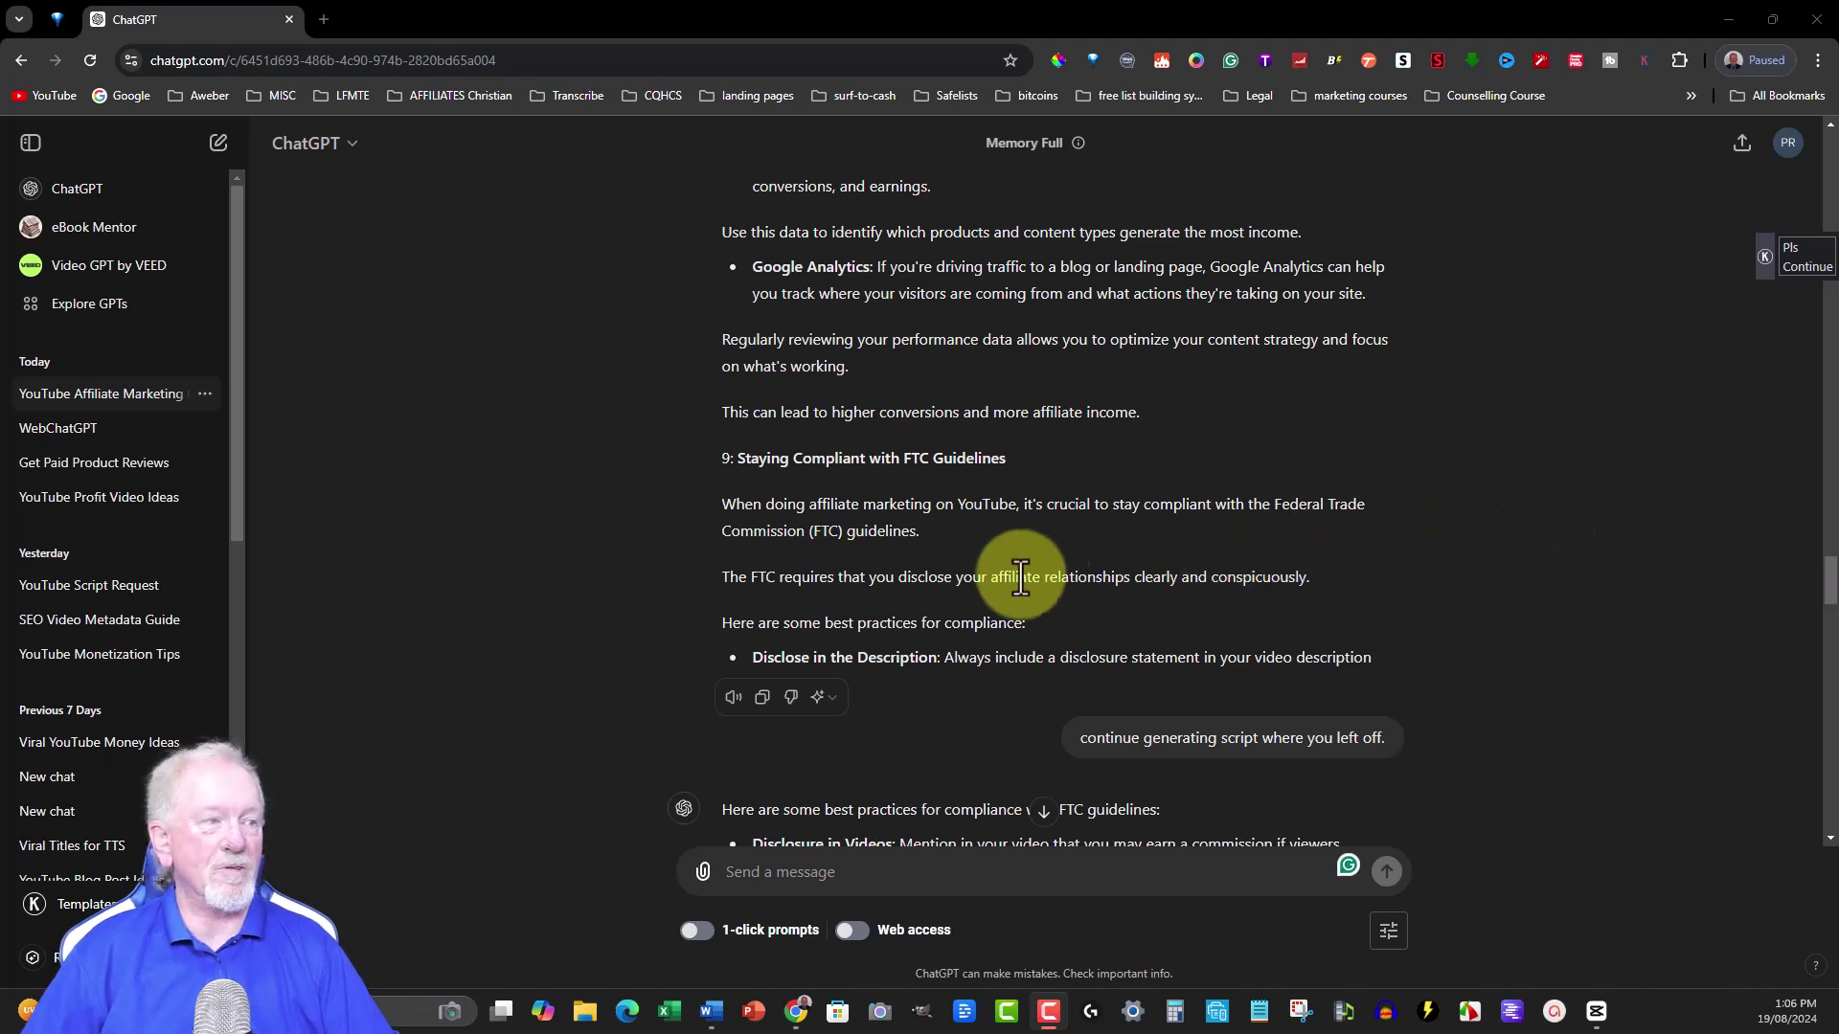
{"action": "left_click", "coordinate": [764, 716]}
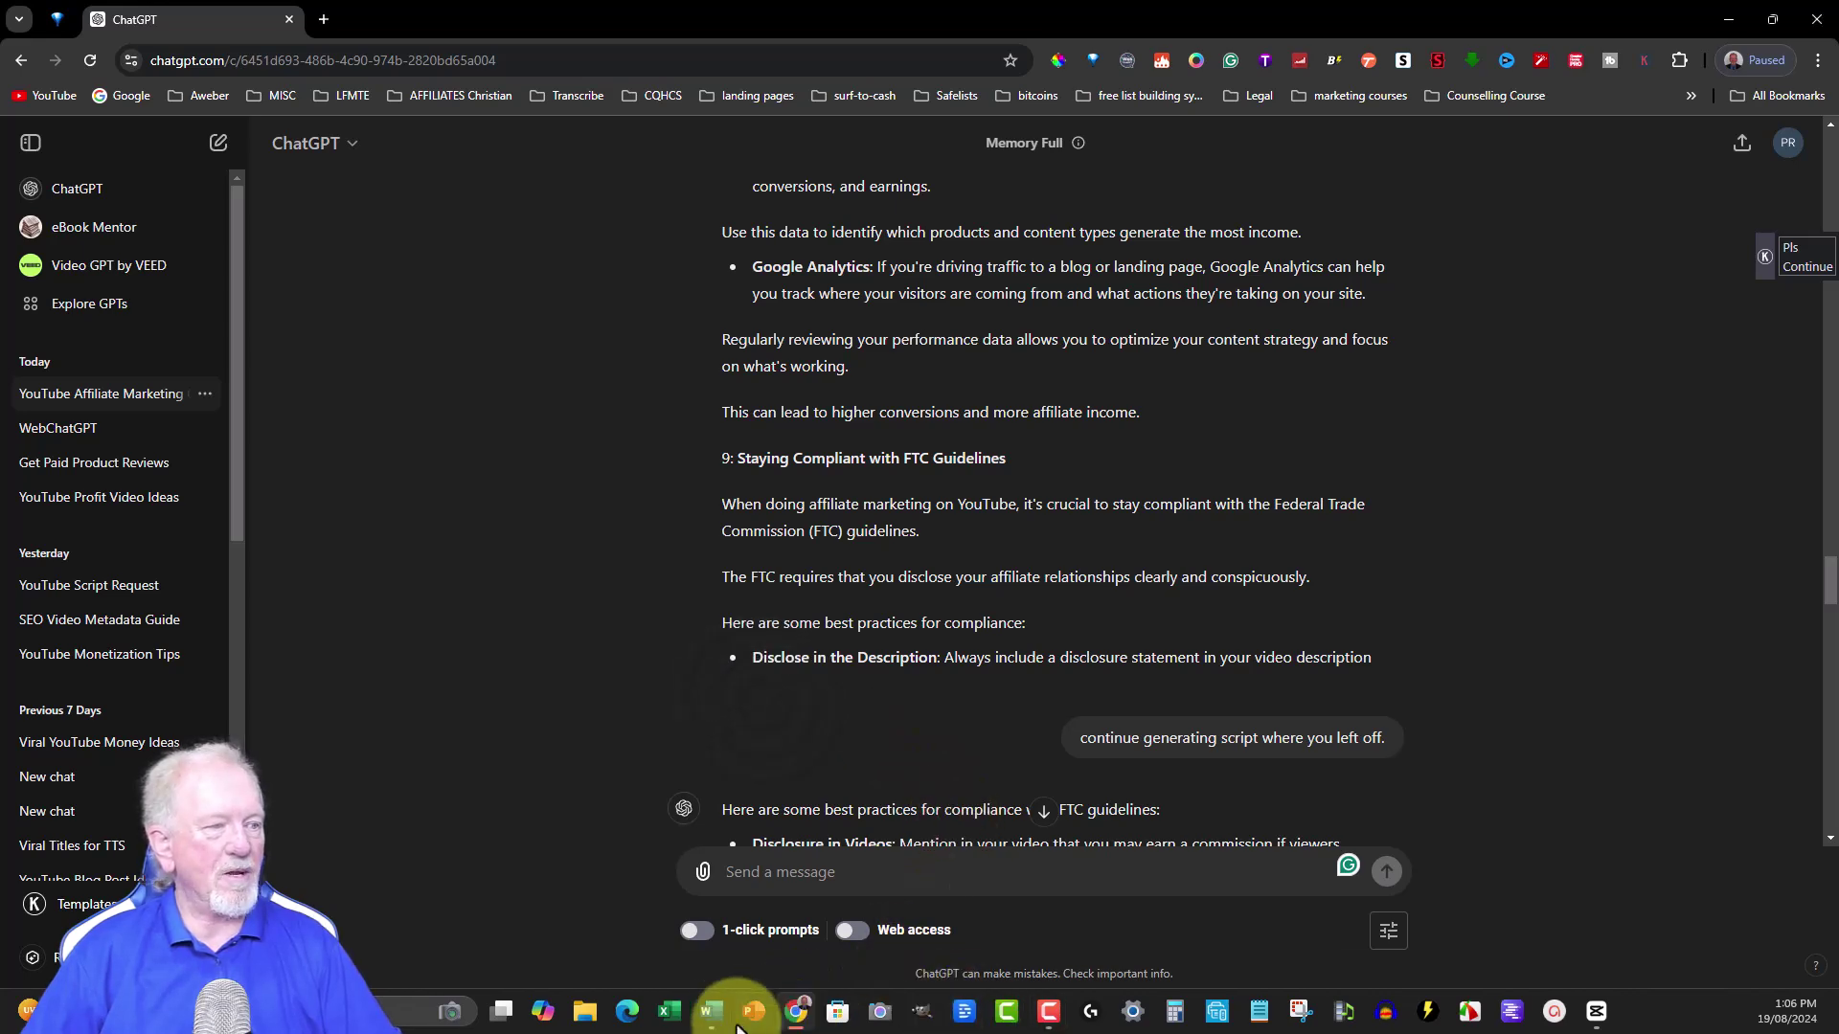
Paste the first part of the script into a blank Word document
{"action": "left_click", "coordinate": [710, 1012]}
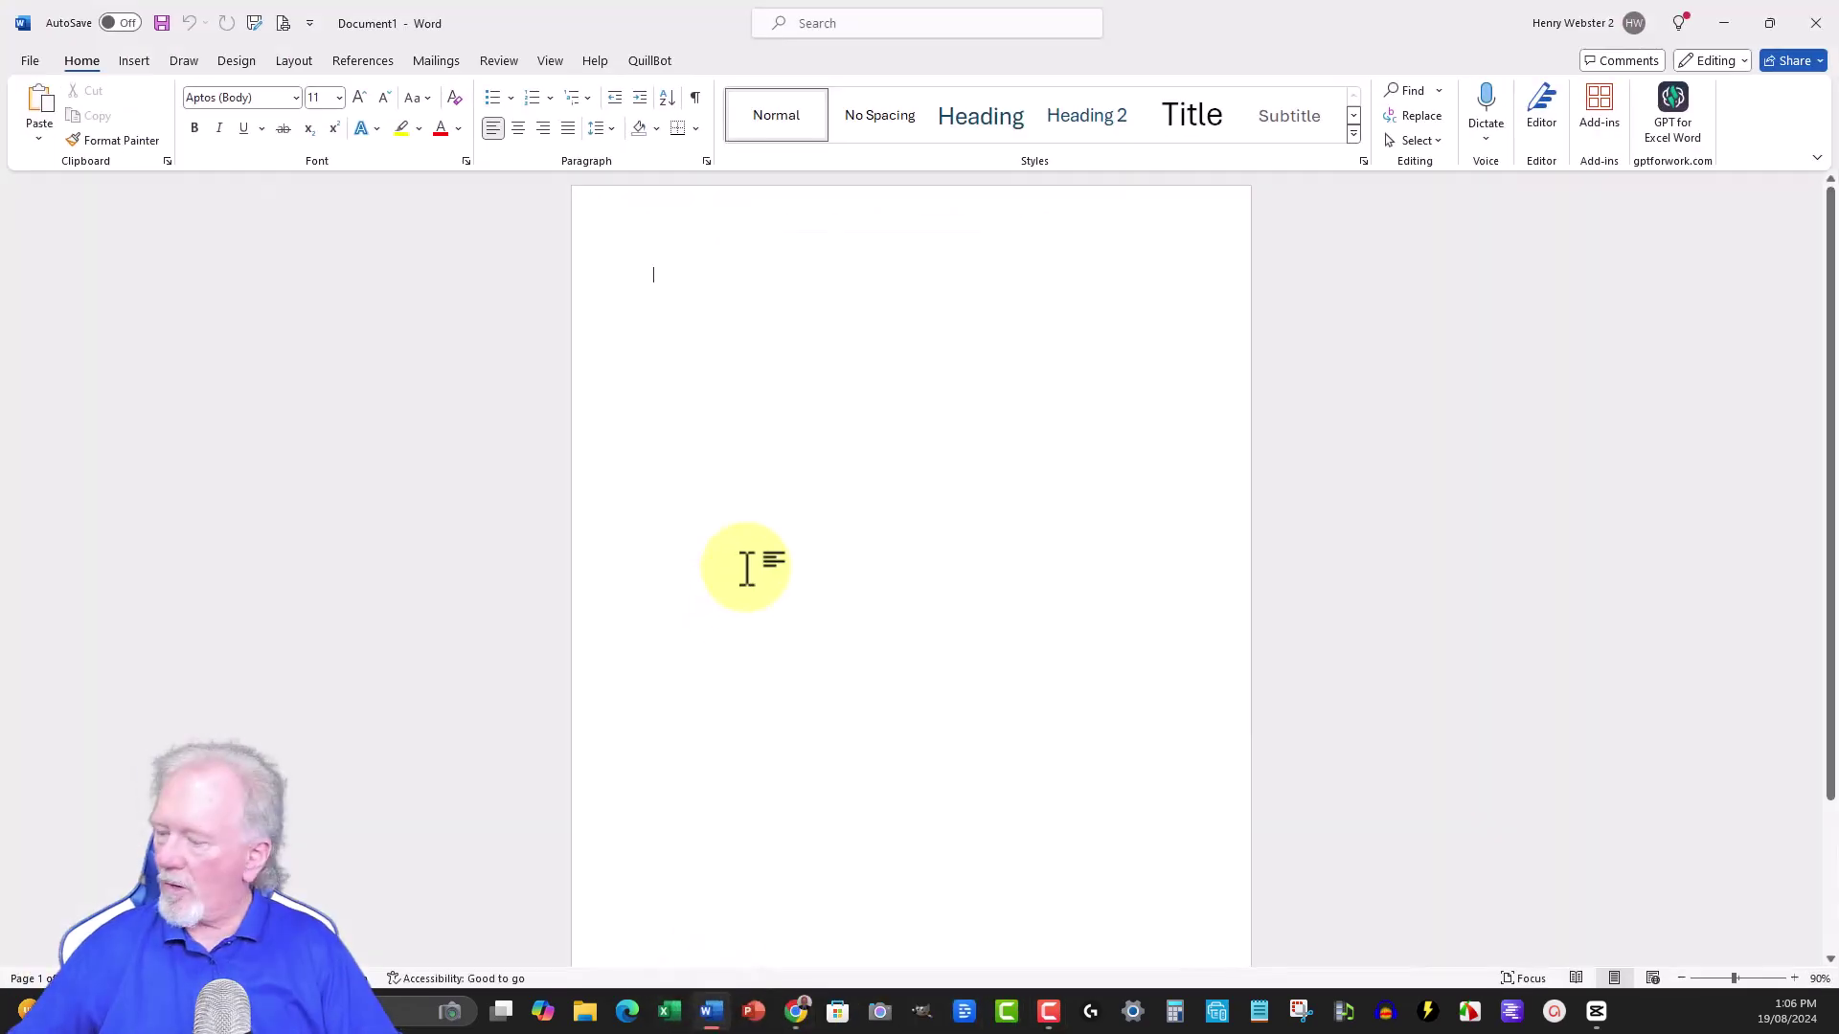
{"action": "key", "text": "ctrl+v"}
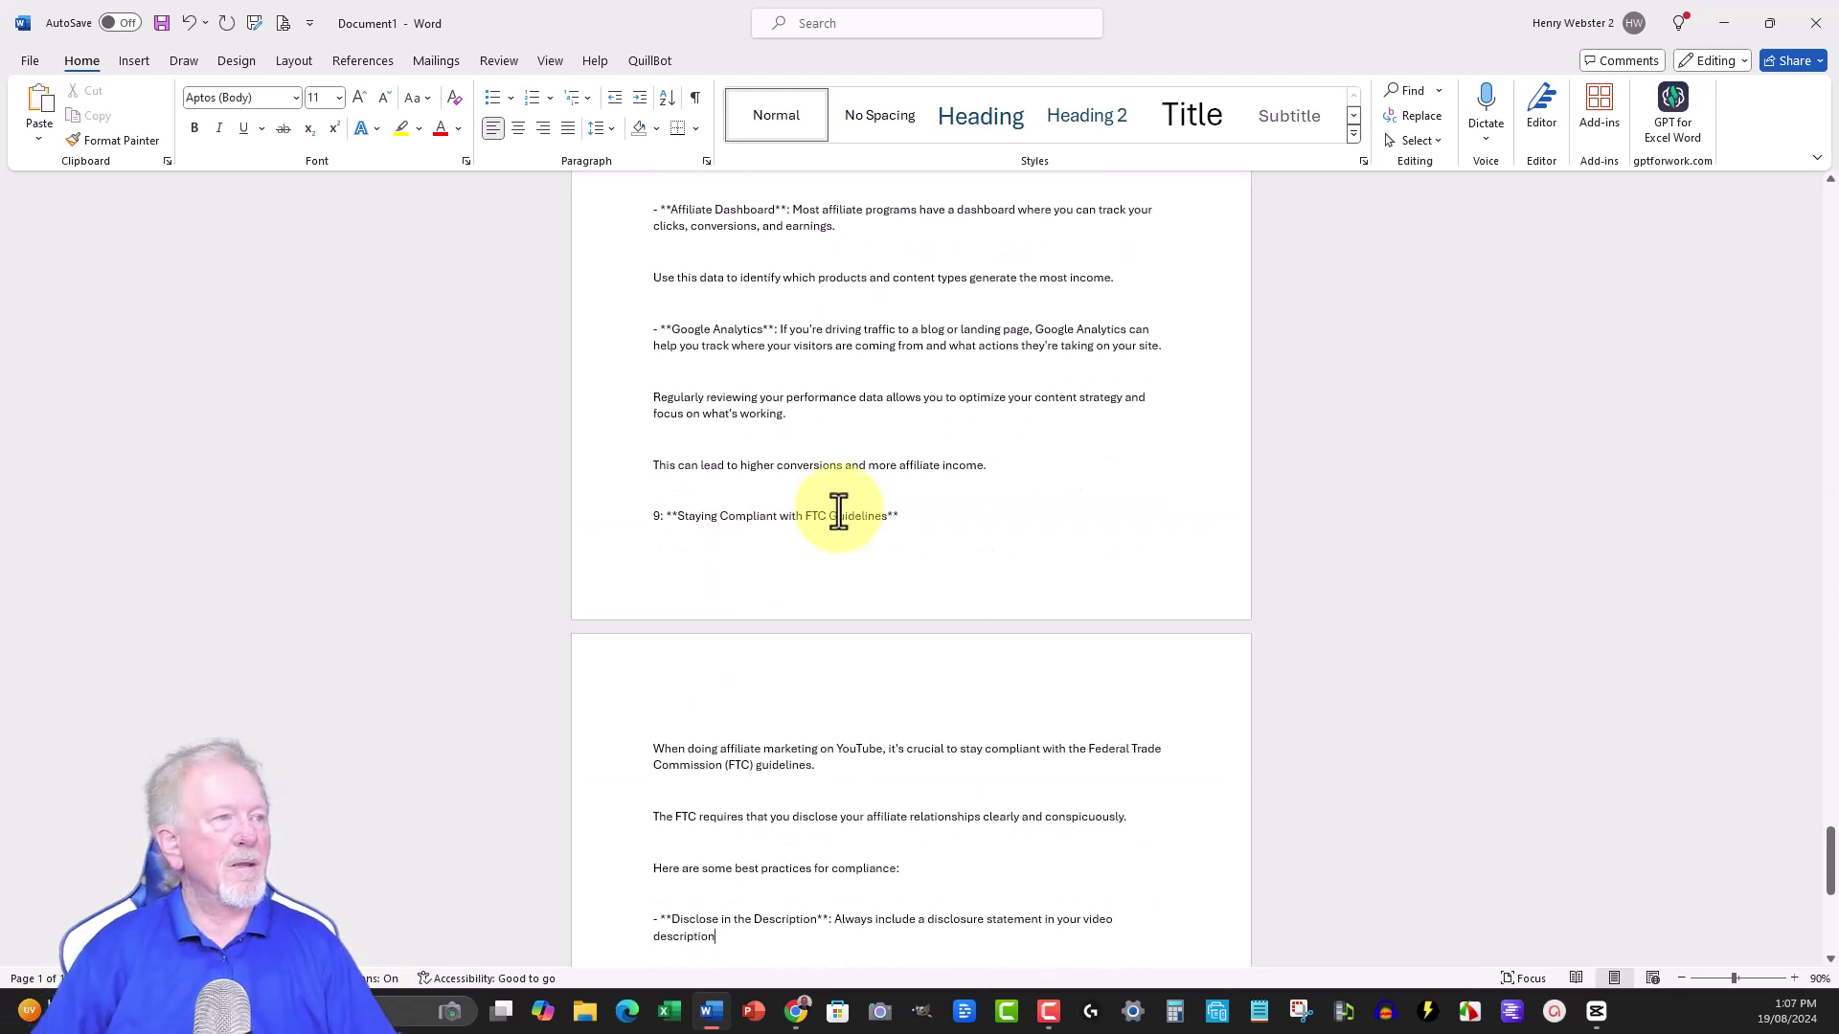
{"action": "scroll", "coordinate": [887, 381], "scroll_direction": "down", "scroll_amount": 1}
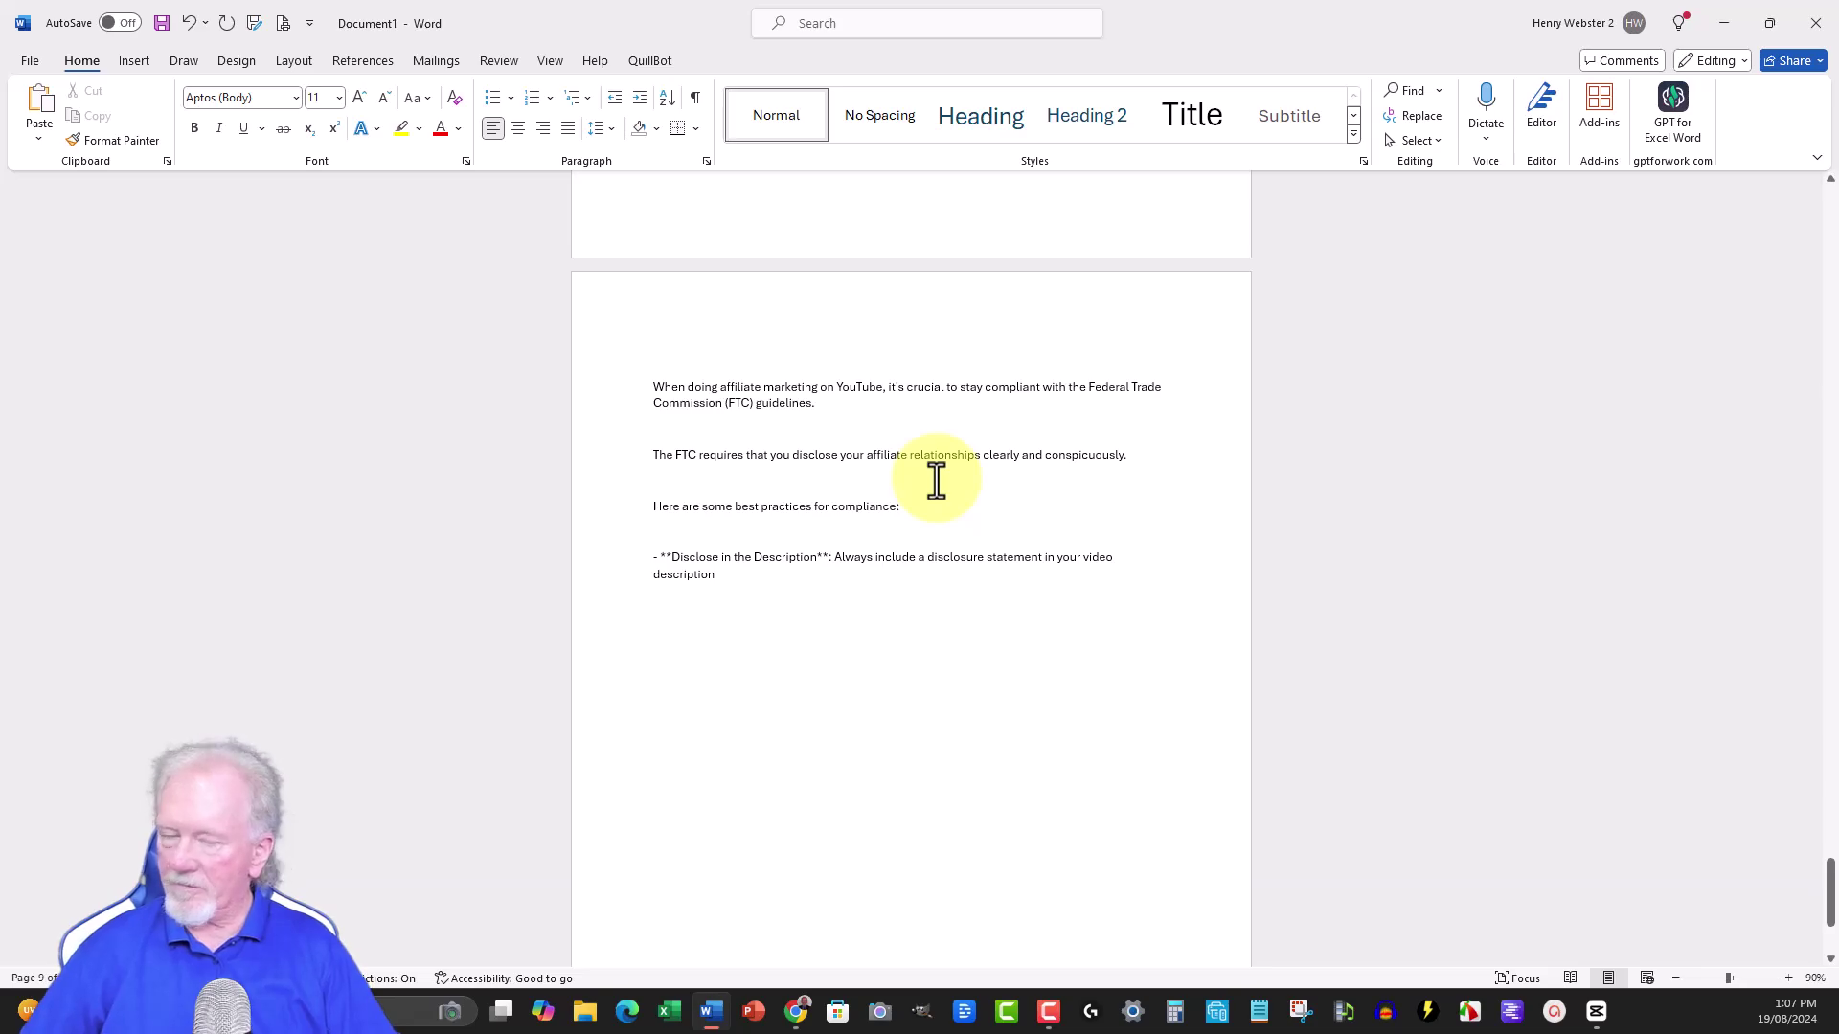
Copy the script's continuation from ChatGPT and paste it at the end of the Word document
{"action": "left_click", "coordinate": [1730, 15]}
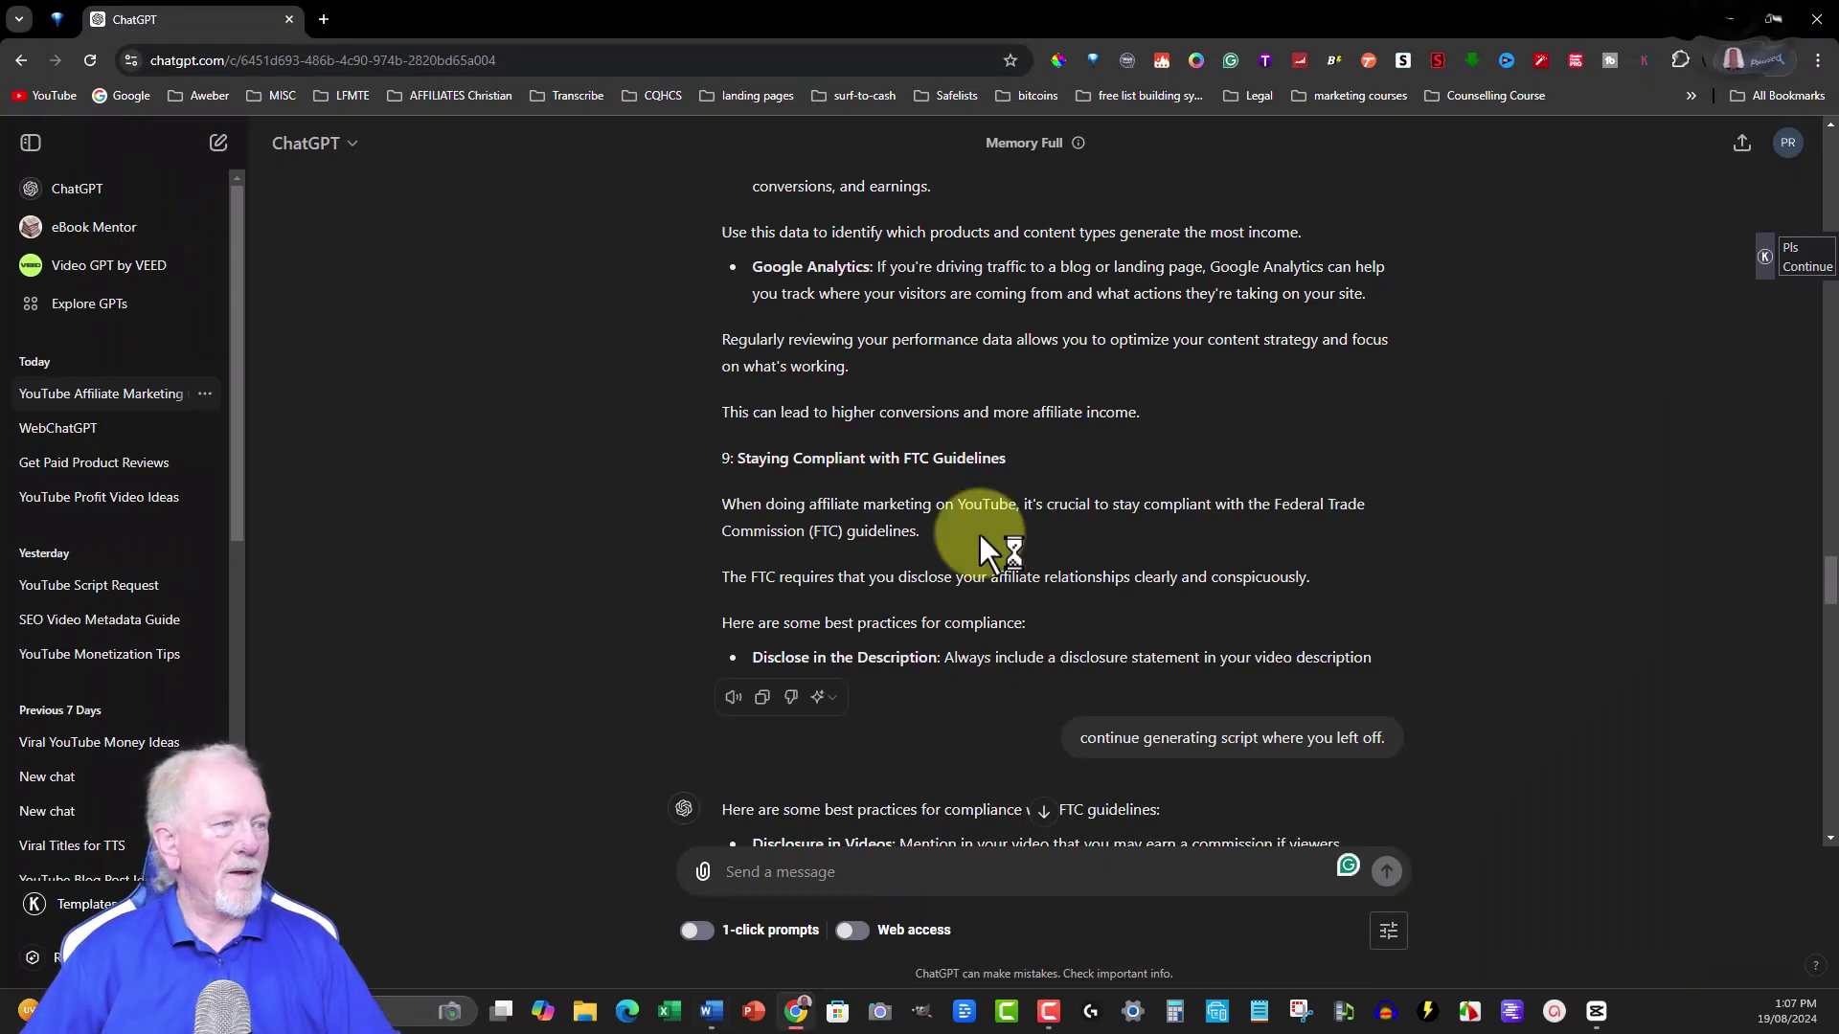
{"action": "scroll", "coordinate": [979, 534], "scroll_direction": "down", "scroll_amount": 15}
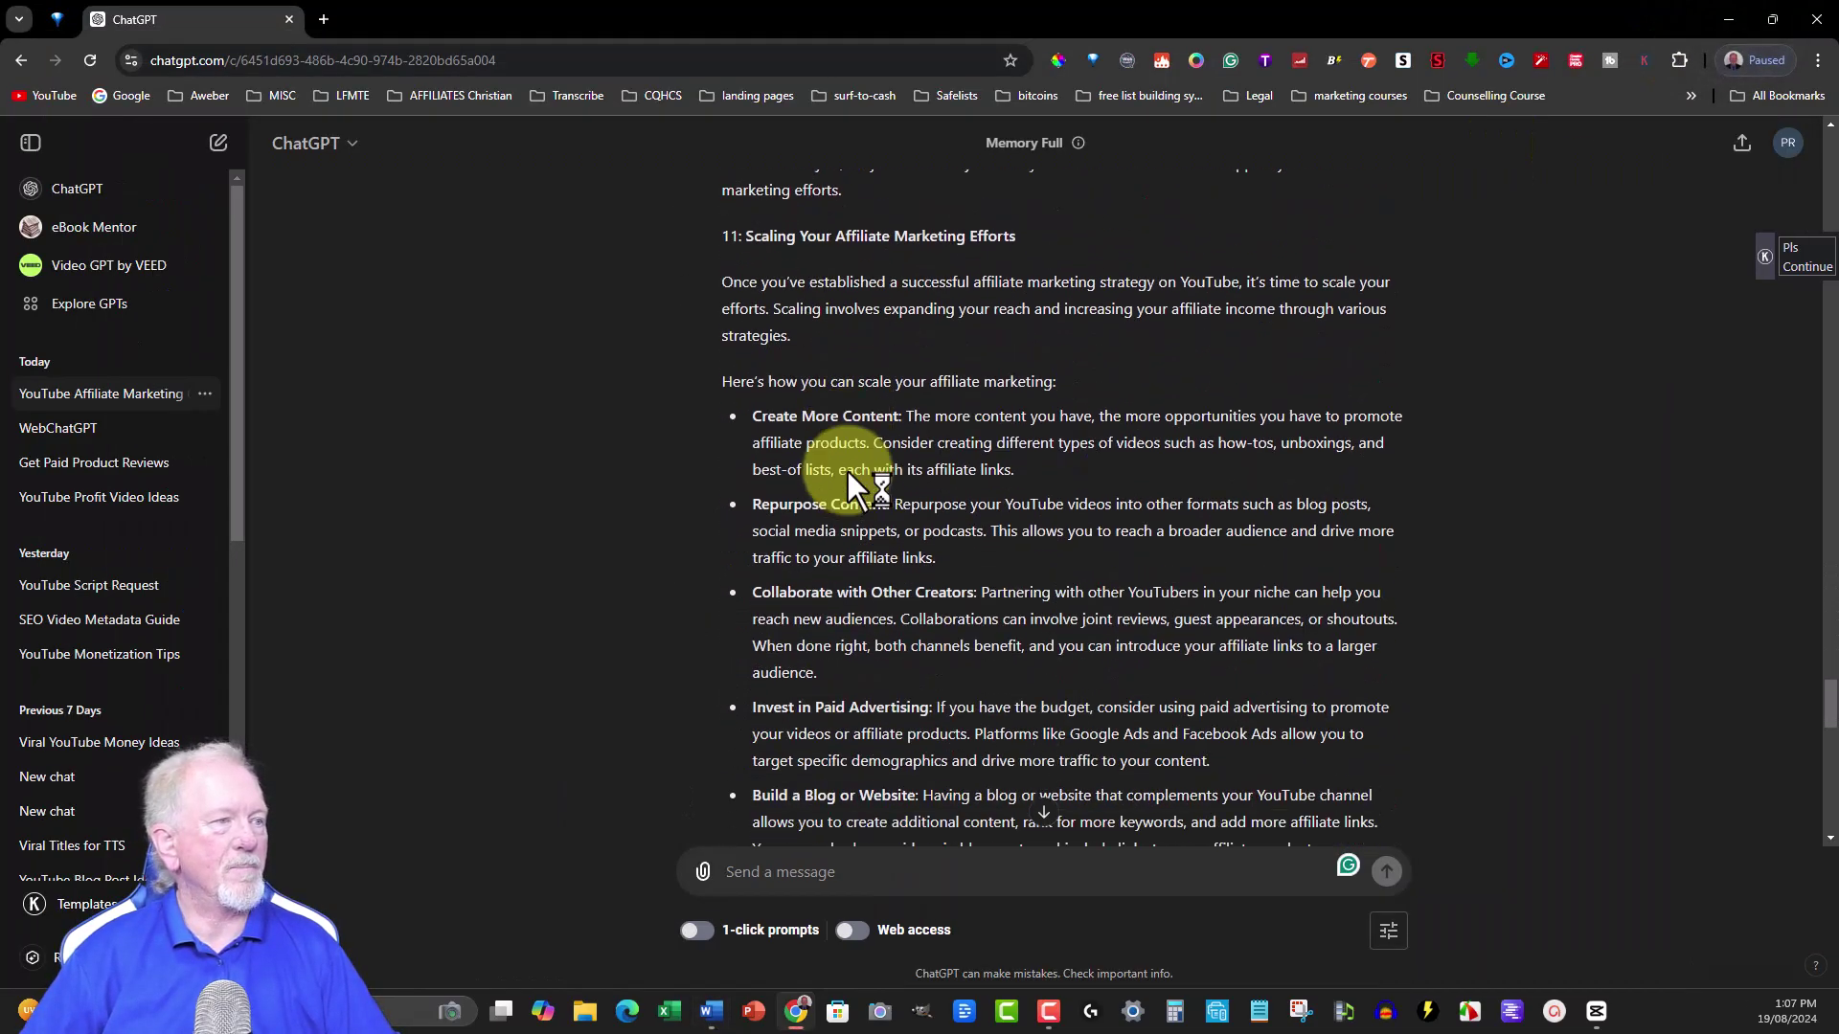
{"action": "scroll", "coordinate": [848, 471], "scroll_direction": "down", "scroll_amount": 15}
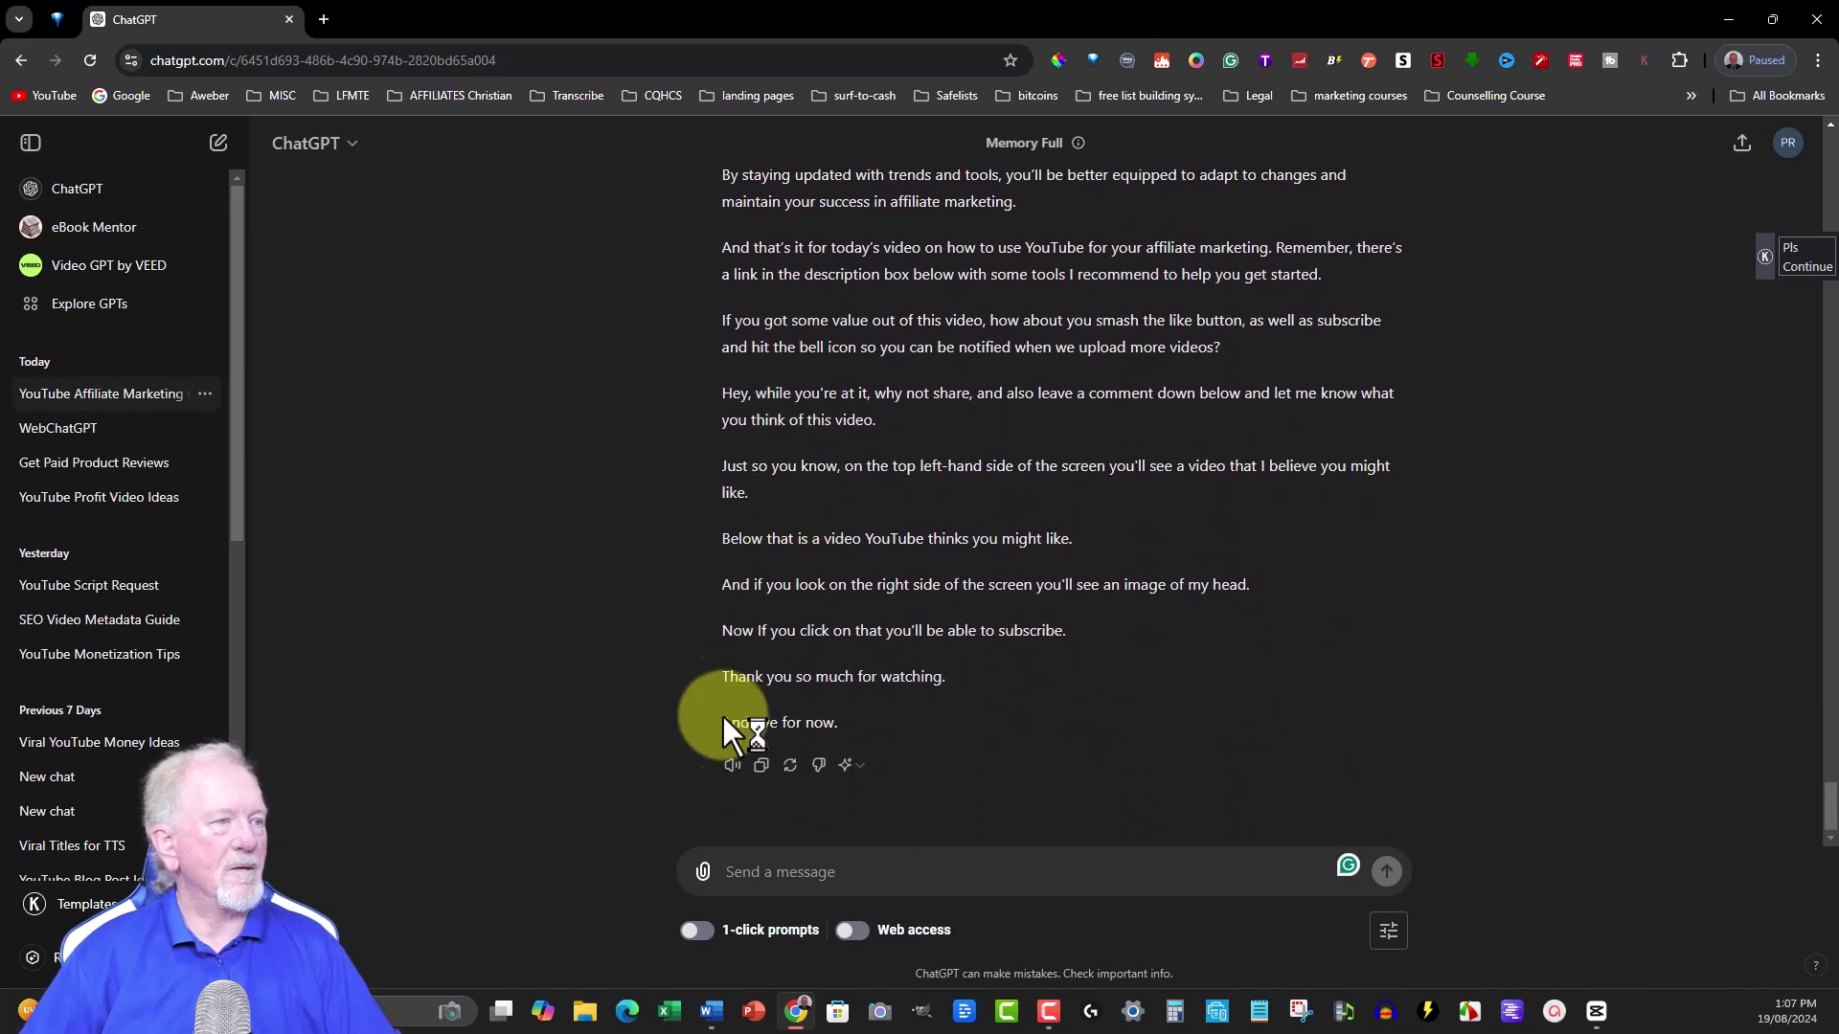
{"action": "left_click", "coordinate": [761, 764]}
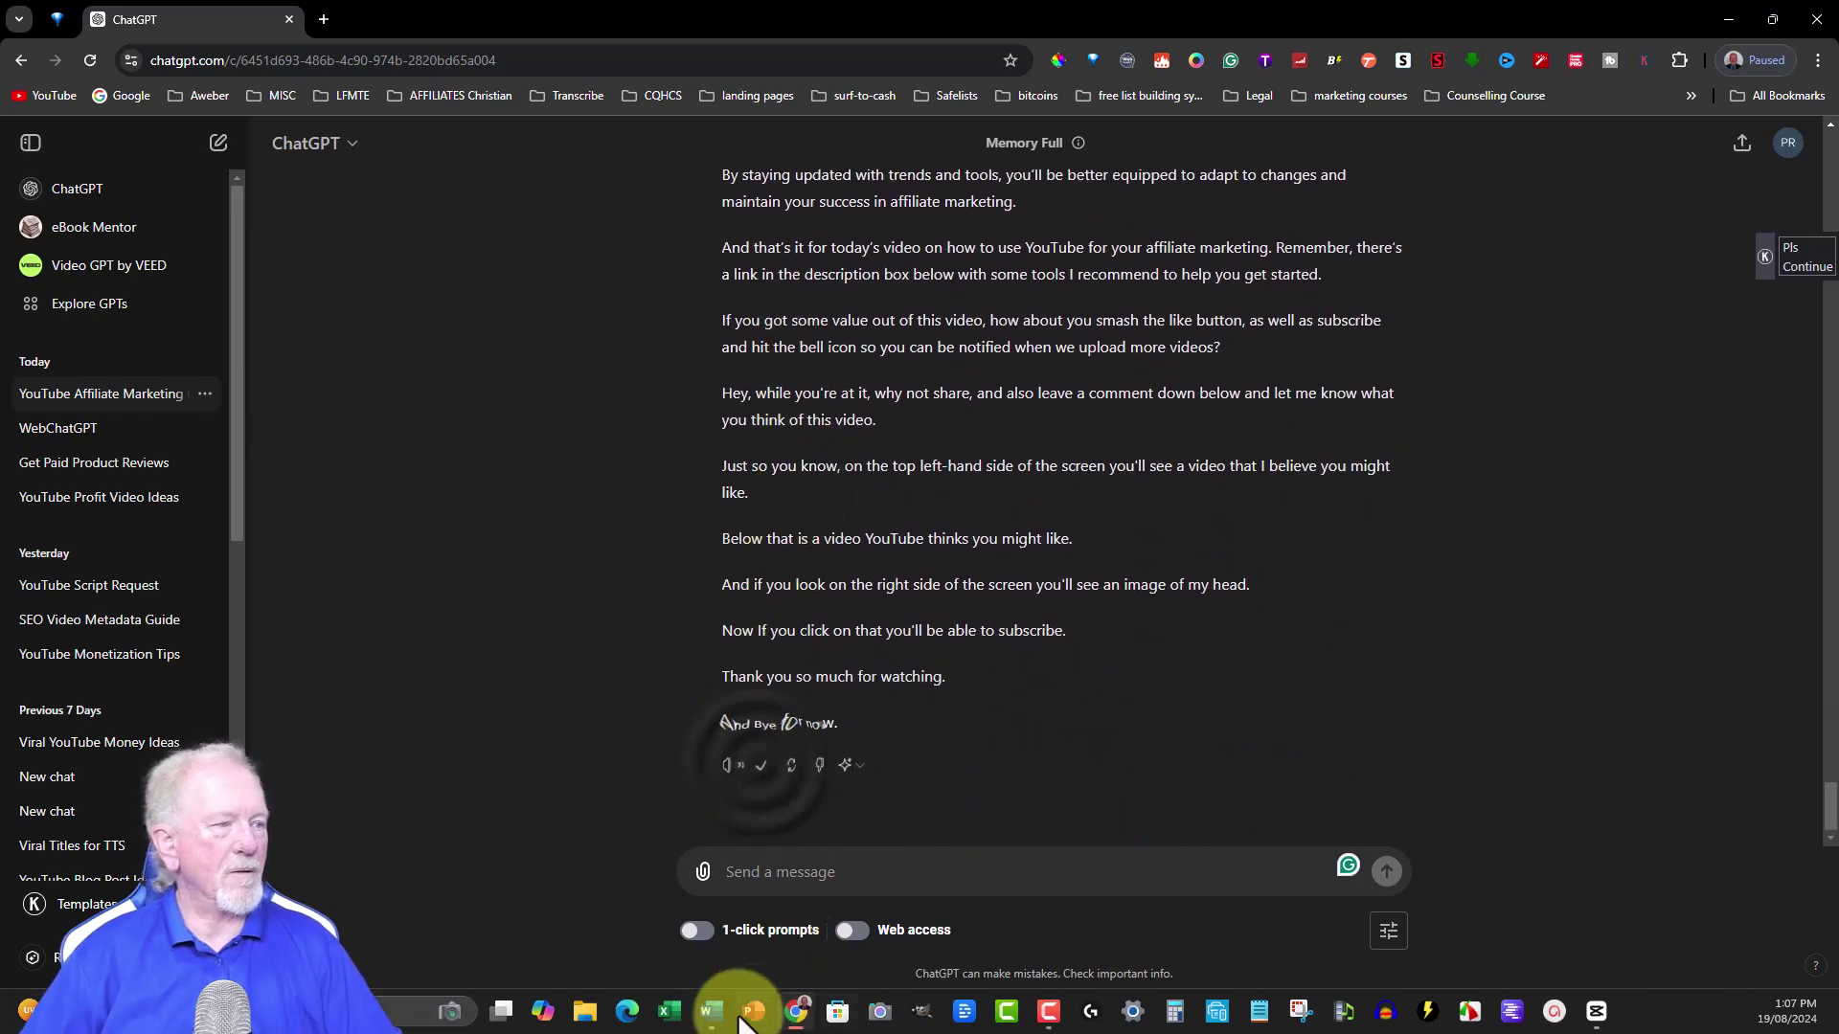
{"action": "left_click", "coordinate": [710, 1011]}
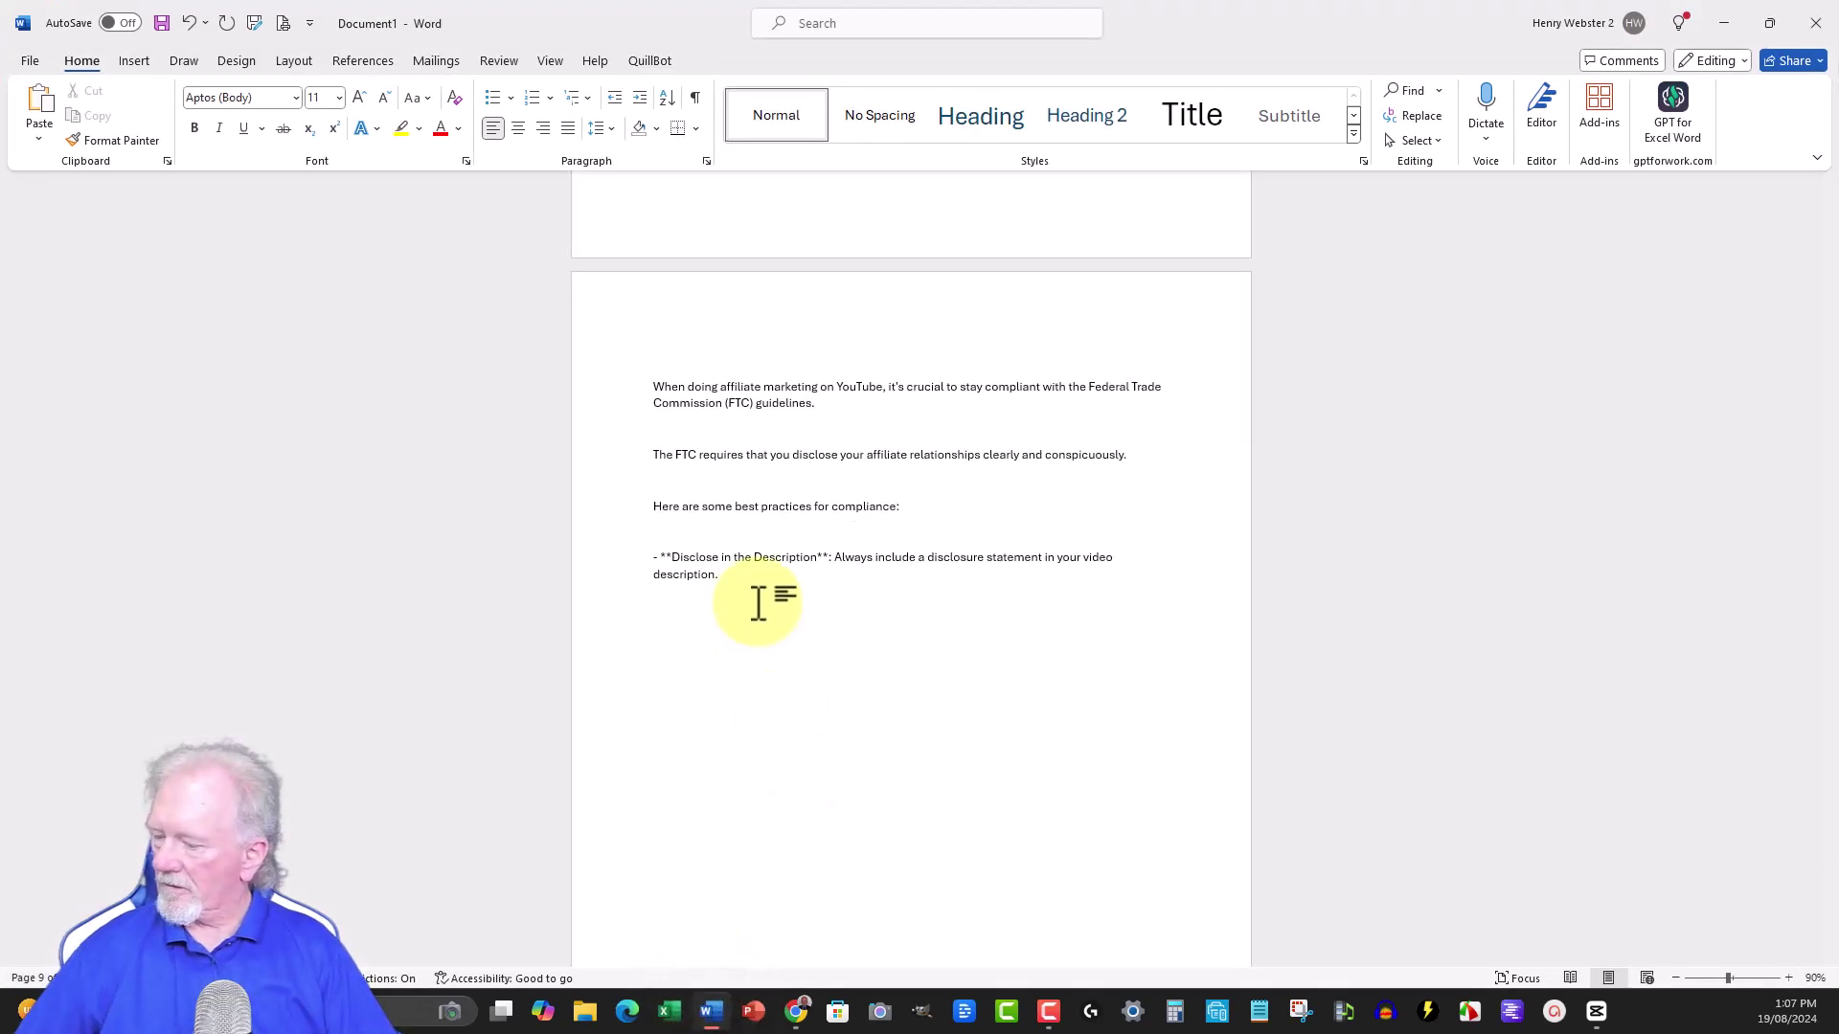
{"action": "key", "text": "ctrl+v"}
Select the ** marker before 'Experiment' near the top of the script
{"action": "scroll", "coordinate": [781, 560], "scroll_direction": "up", "scroll_amount": 3}
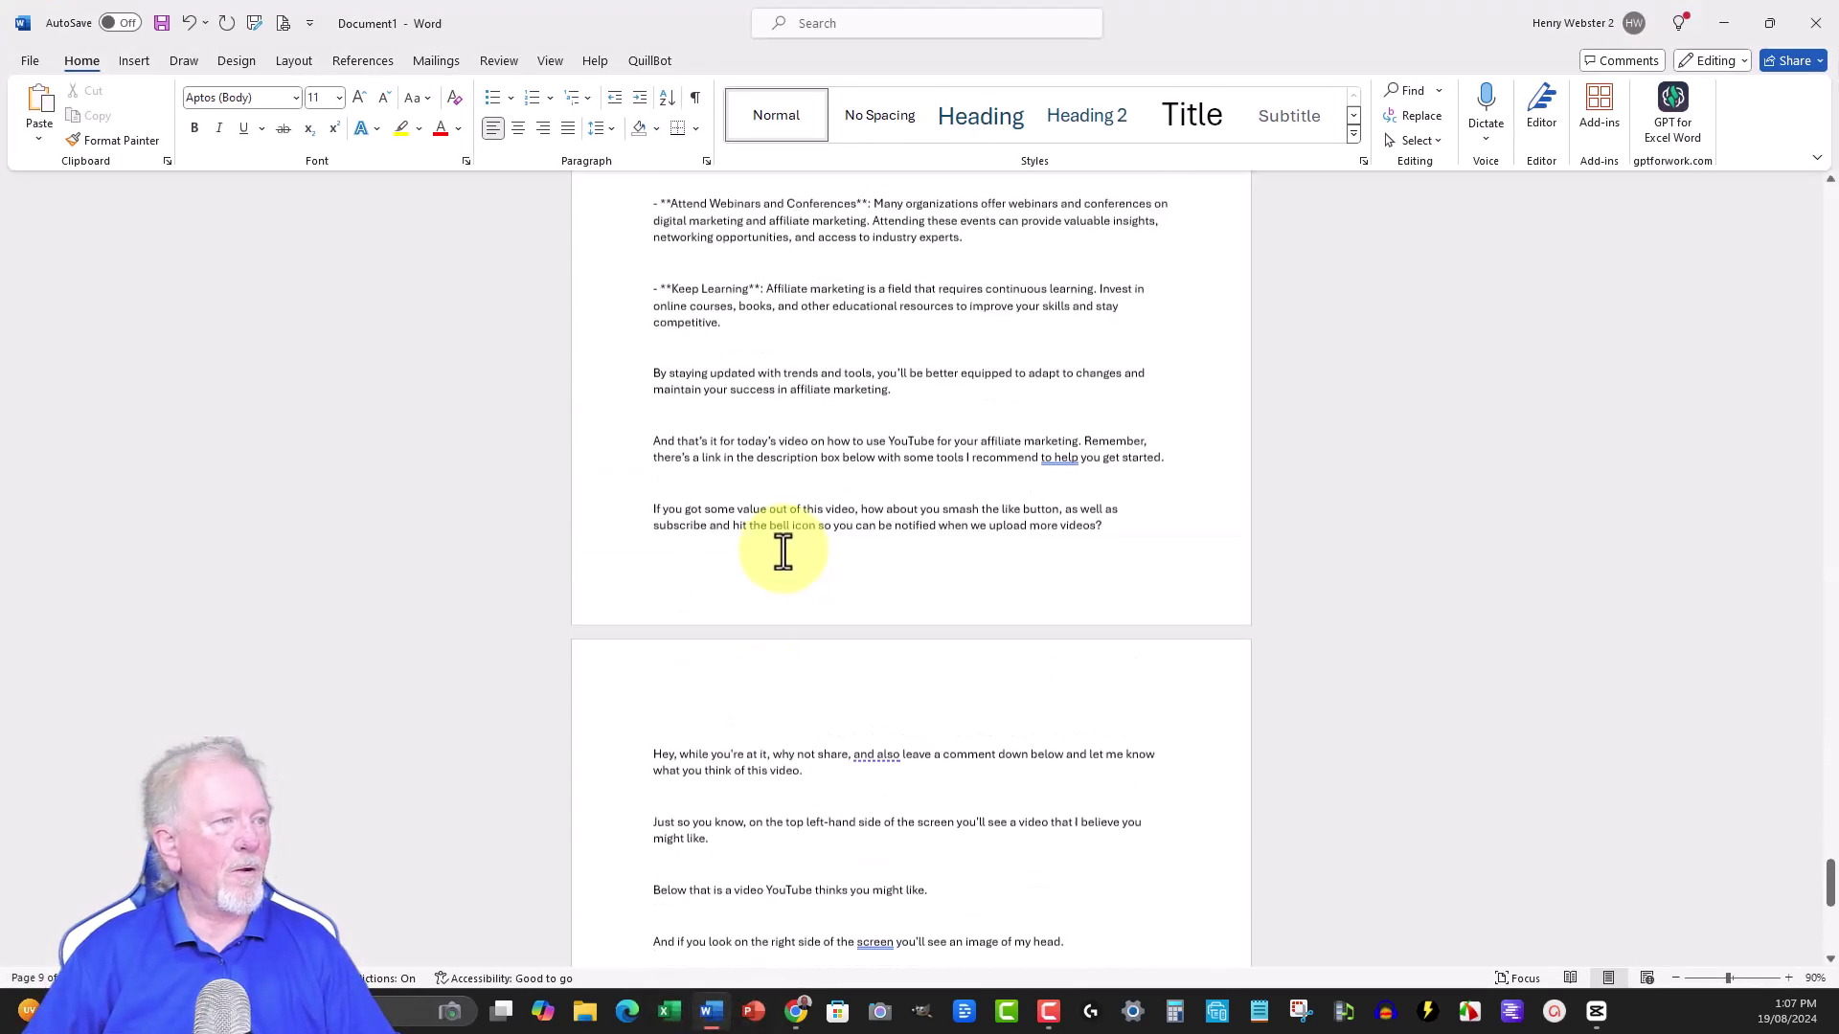
{"action": "scroll", "coordinate": [781, 561], "scroll_direction": "up", "scroll_amount": 5}
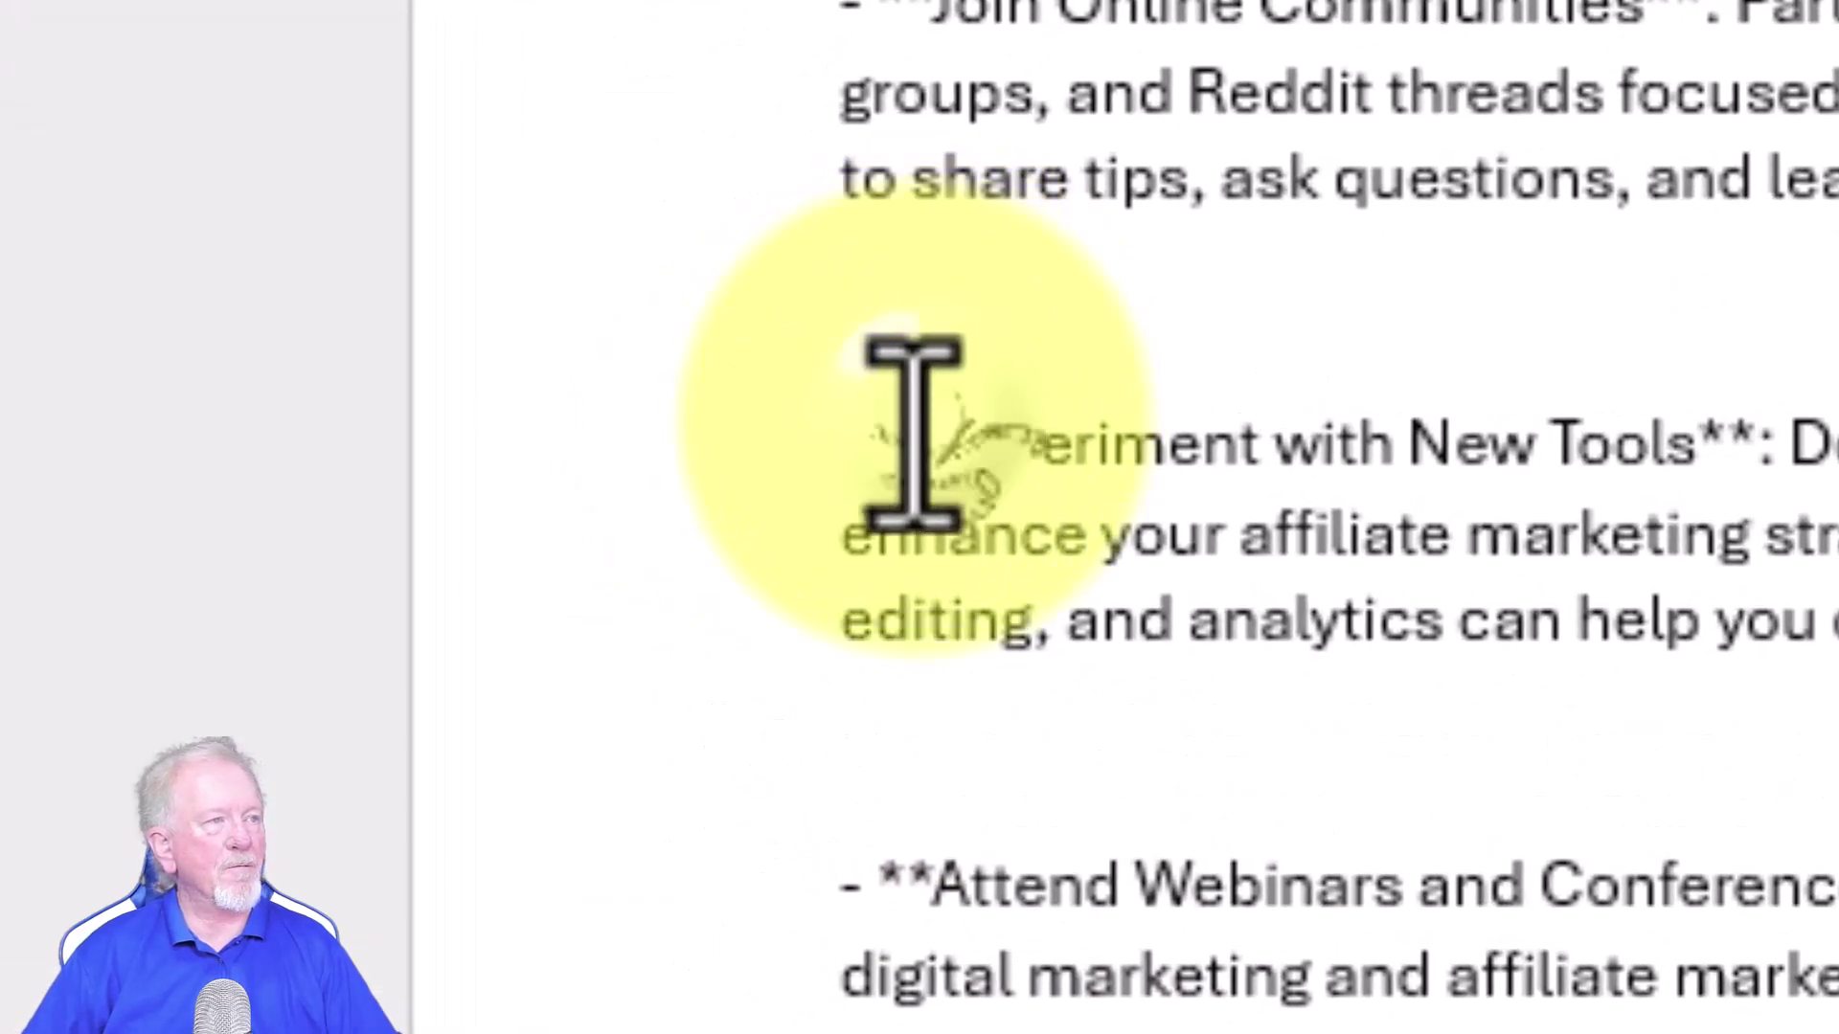
{"action": "double_click", "coordinate": [910, 436]}
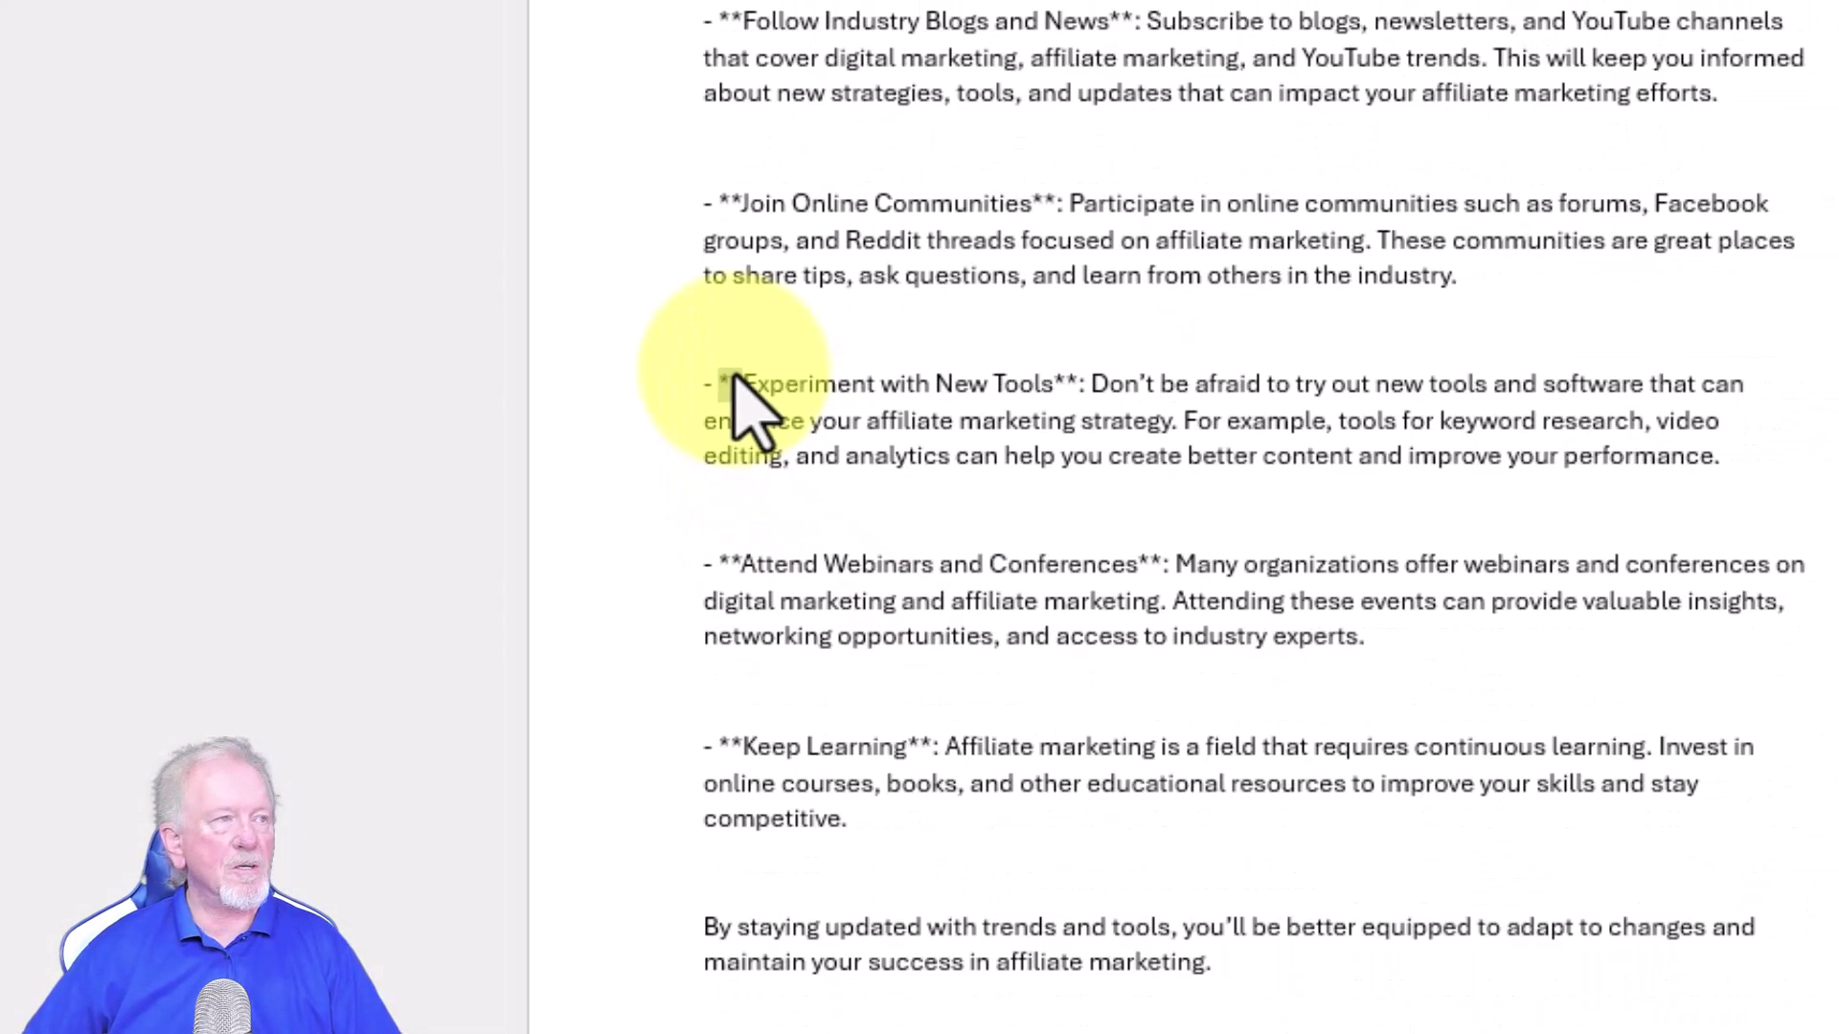
Replace every ** with nothing using Find and Replace, removing 124 markers
{"action": "key", "text": "ctrl+h"}
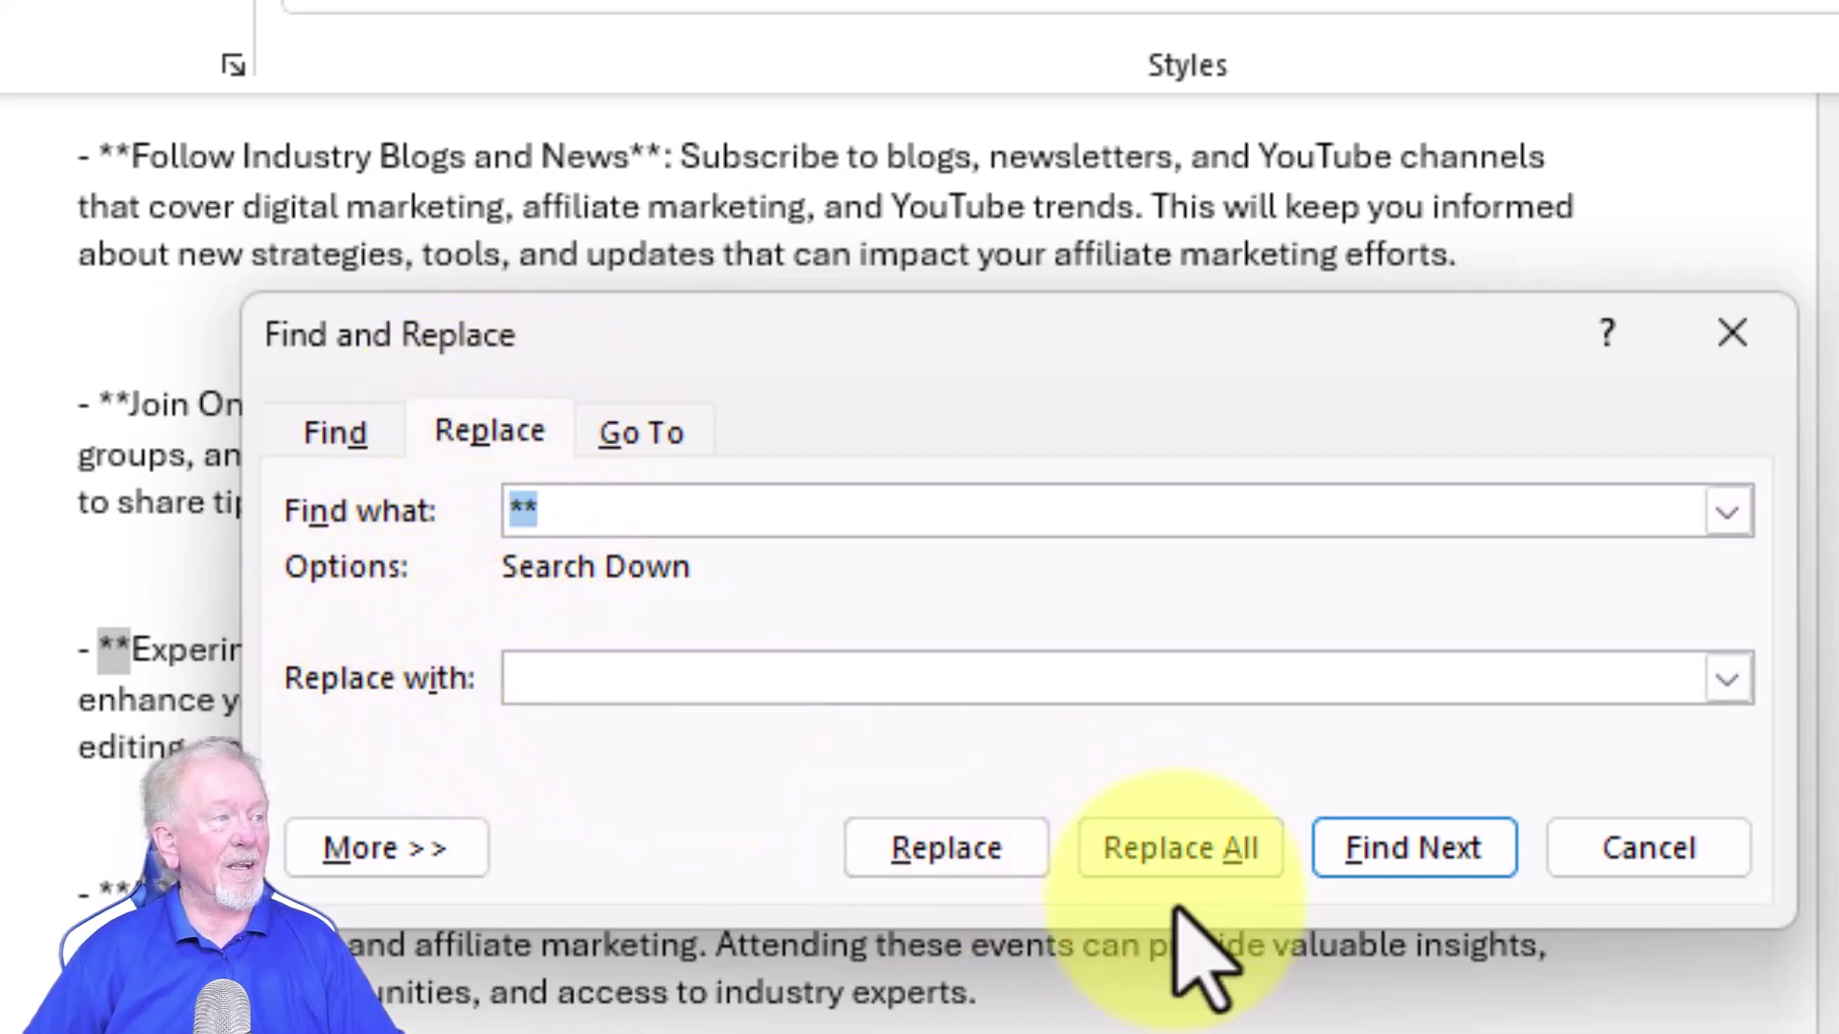
{"action": "left_click", "coordinate": [1191, 855]}
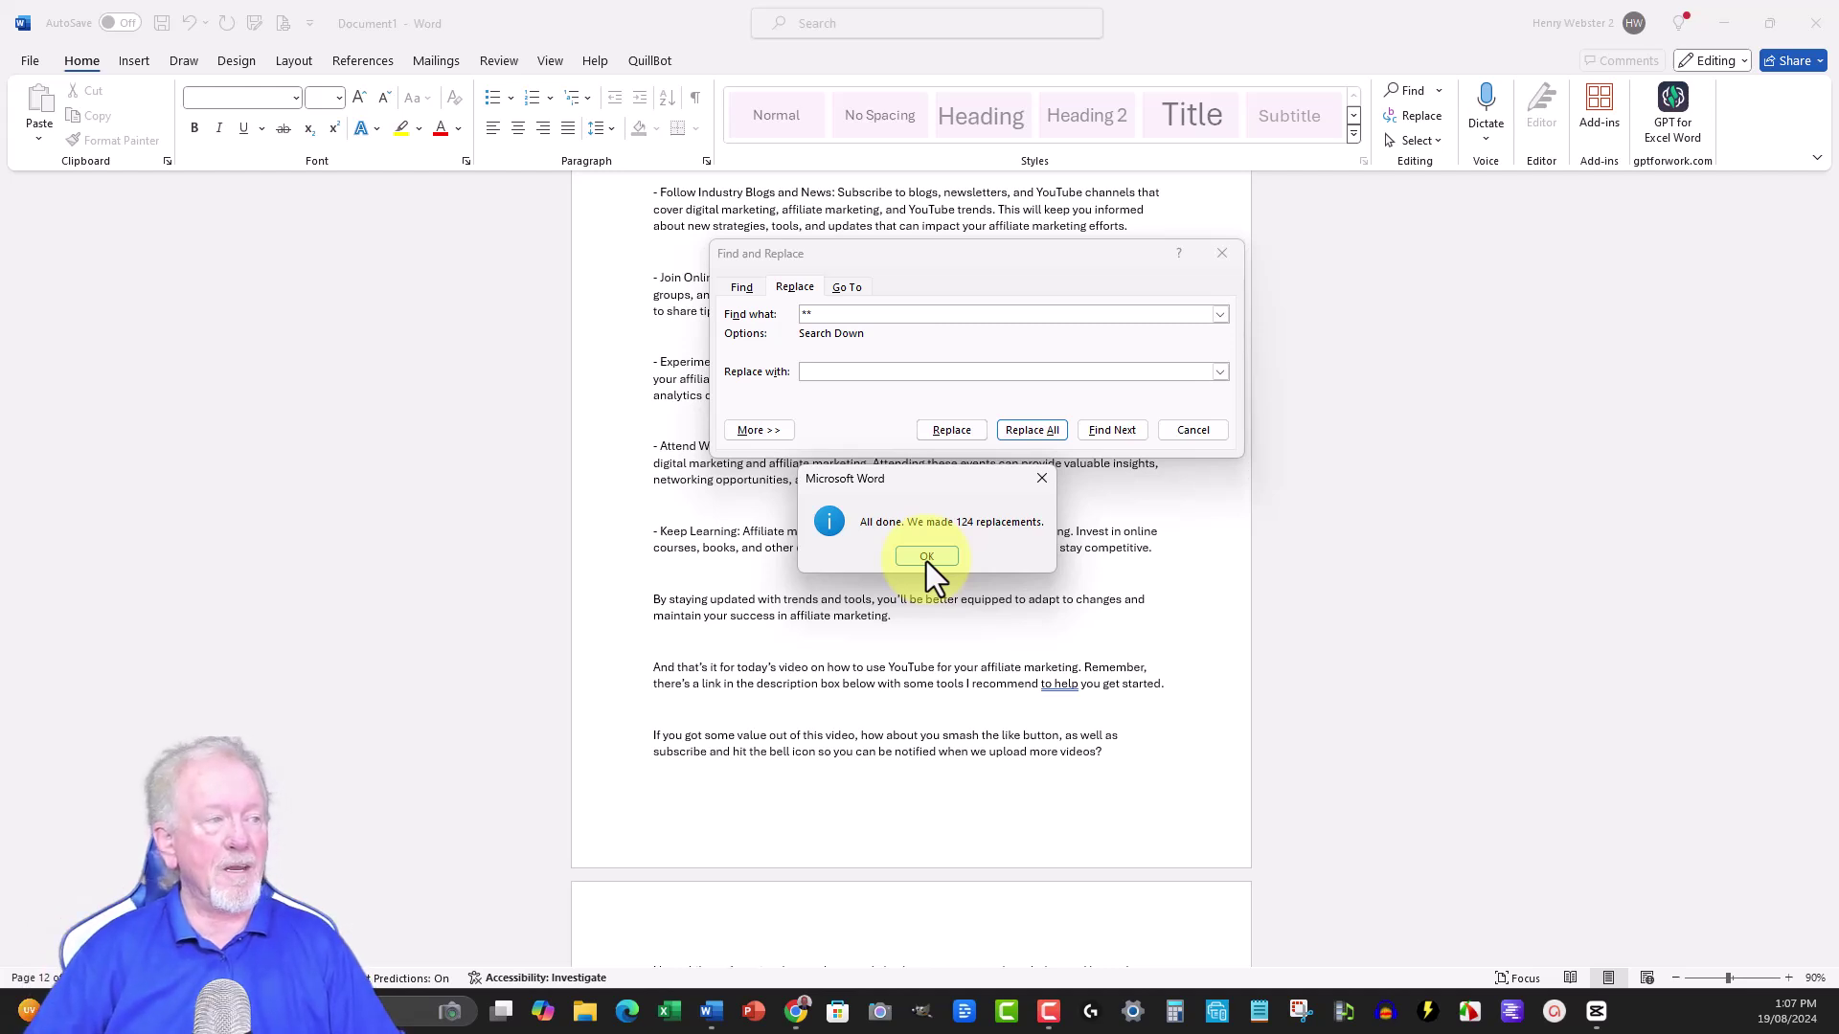
{"action": "left_click", "coordinate": [928, 557]}
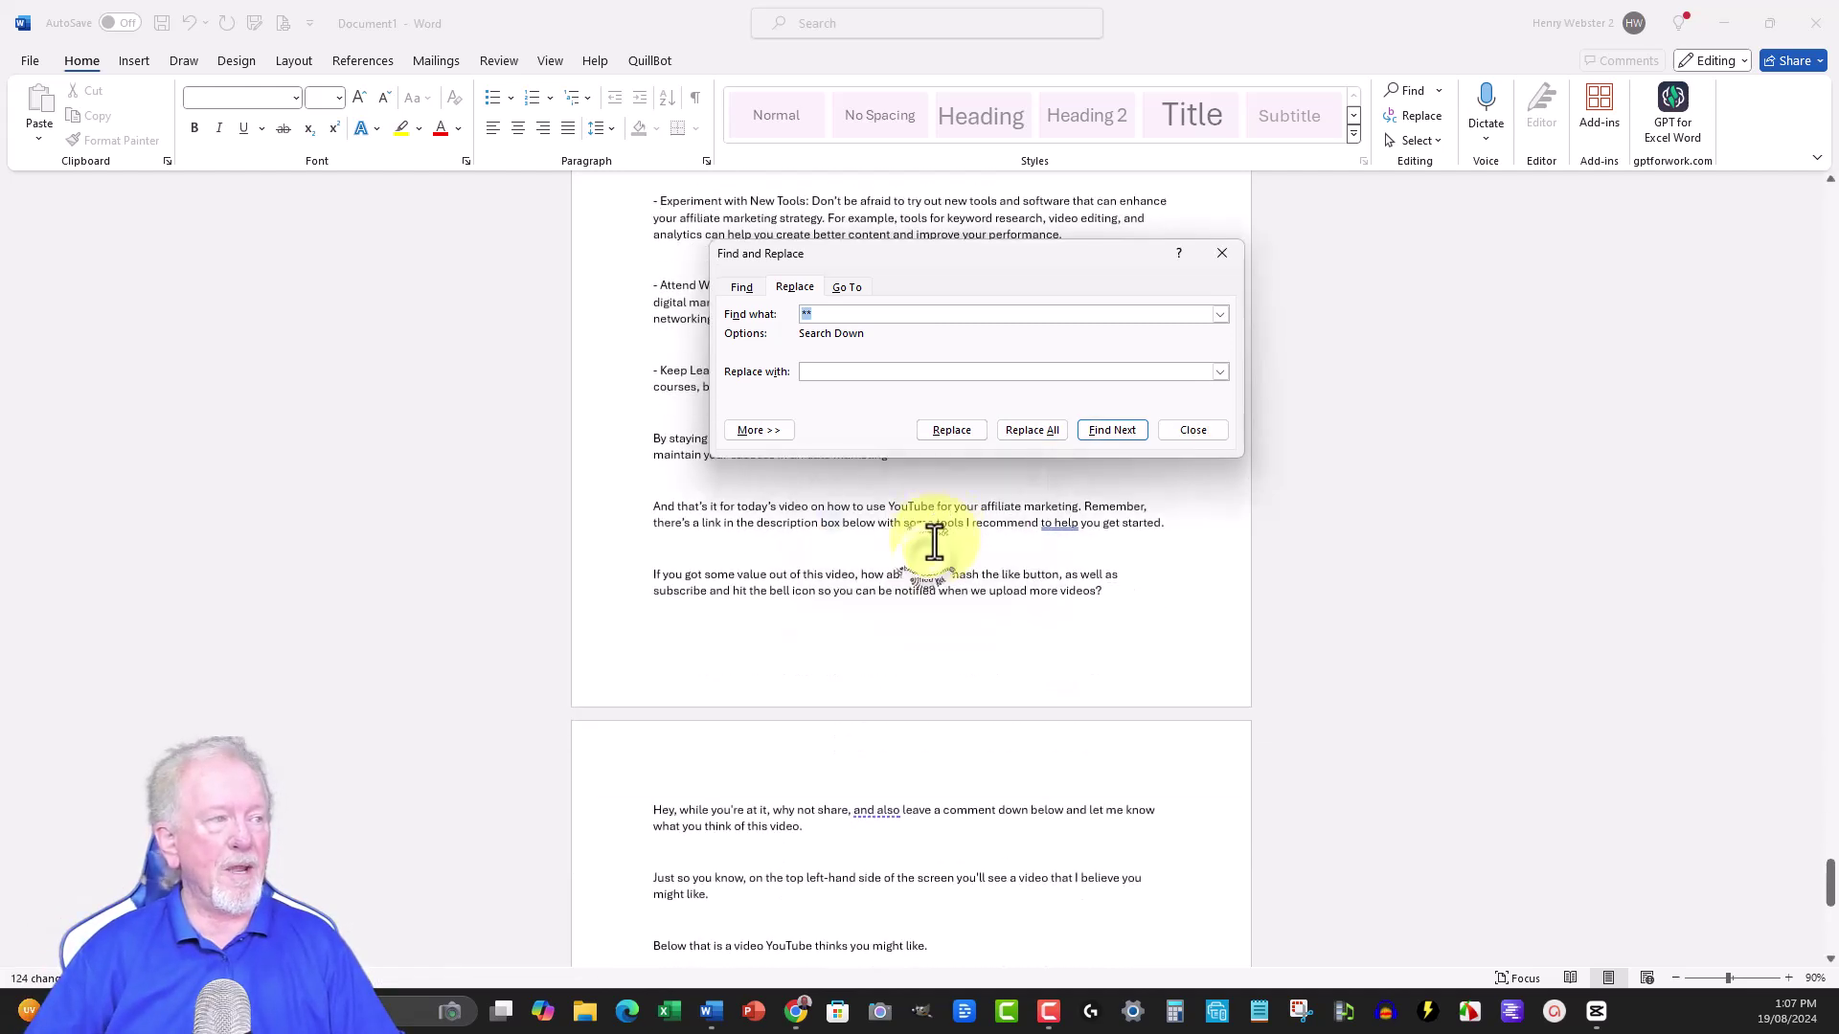
{"action": "left_click", "coordinate": [1229, 256]}
Check Word Count under Review: the script is 2,877 words over 13 pages
{"action": "scroll", "coordinate": [961, 488], "scroll_direction": "down", "scroll_amount": 6}
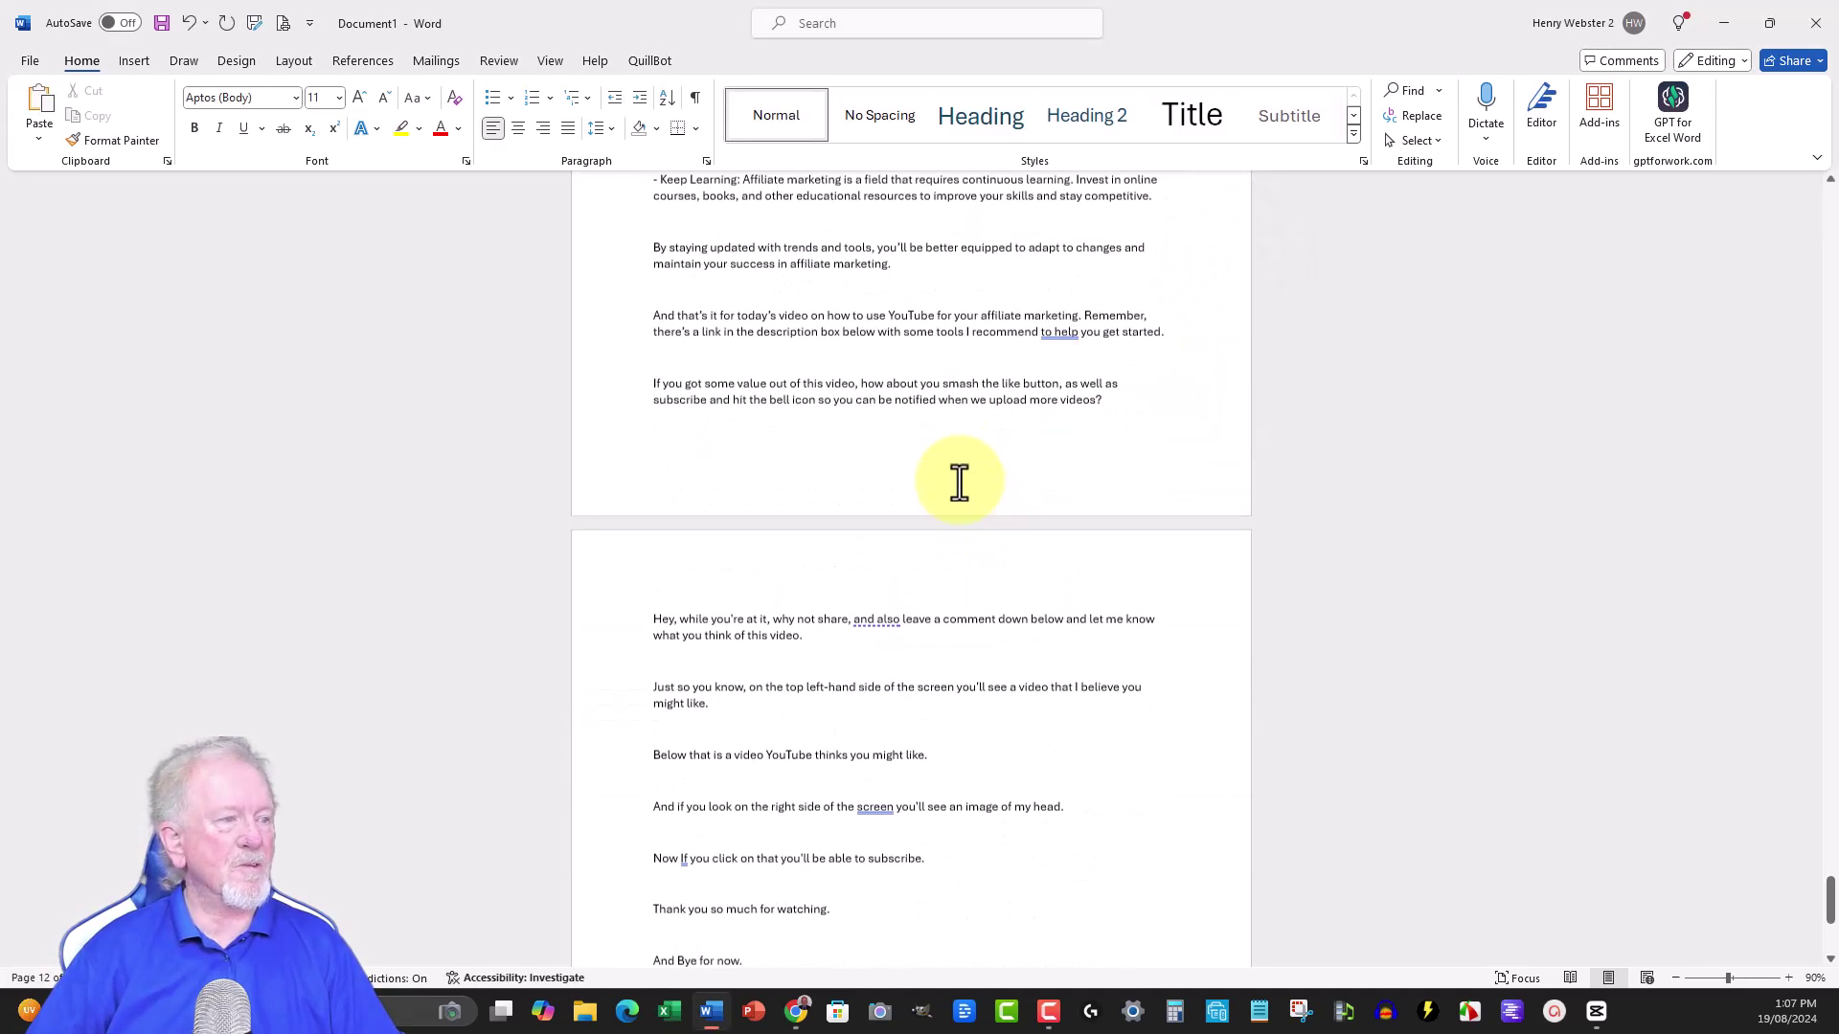
{"action": "scroll", "coordinate": [958, 479], "scroll_direction": "down", "scroll_amount": 4}
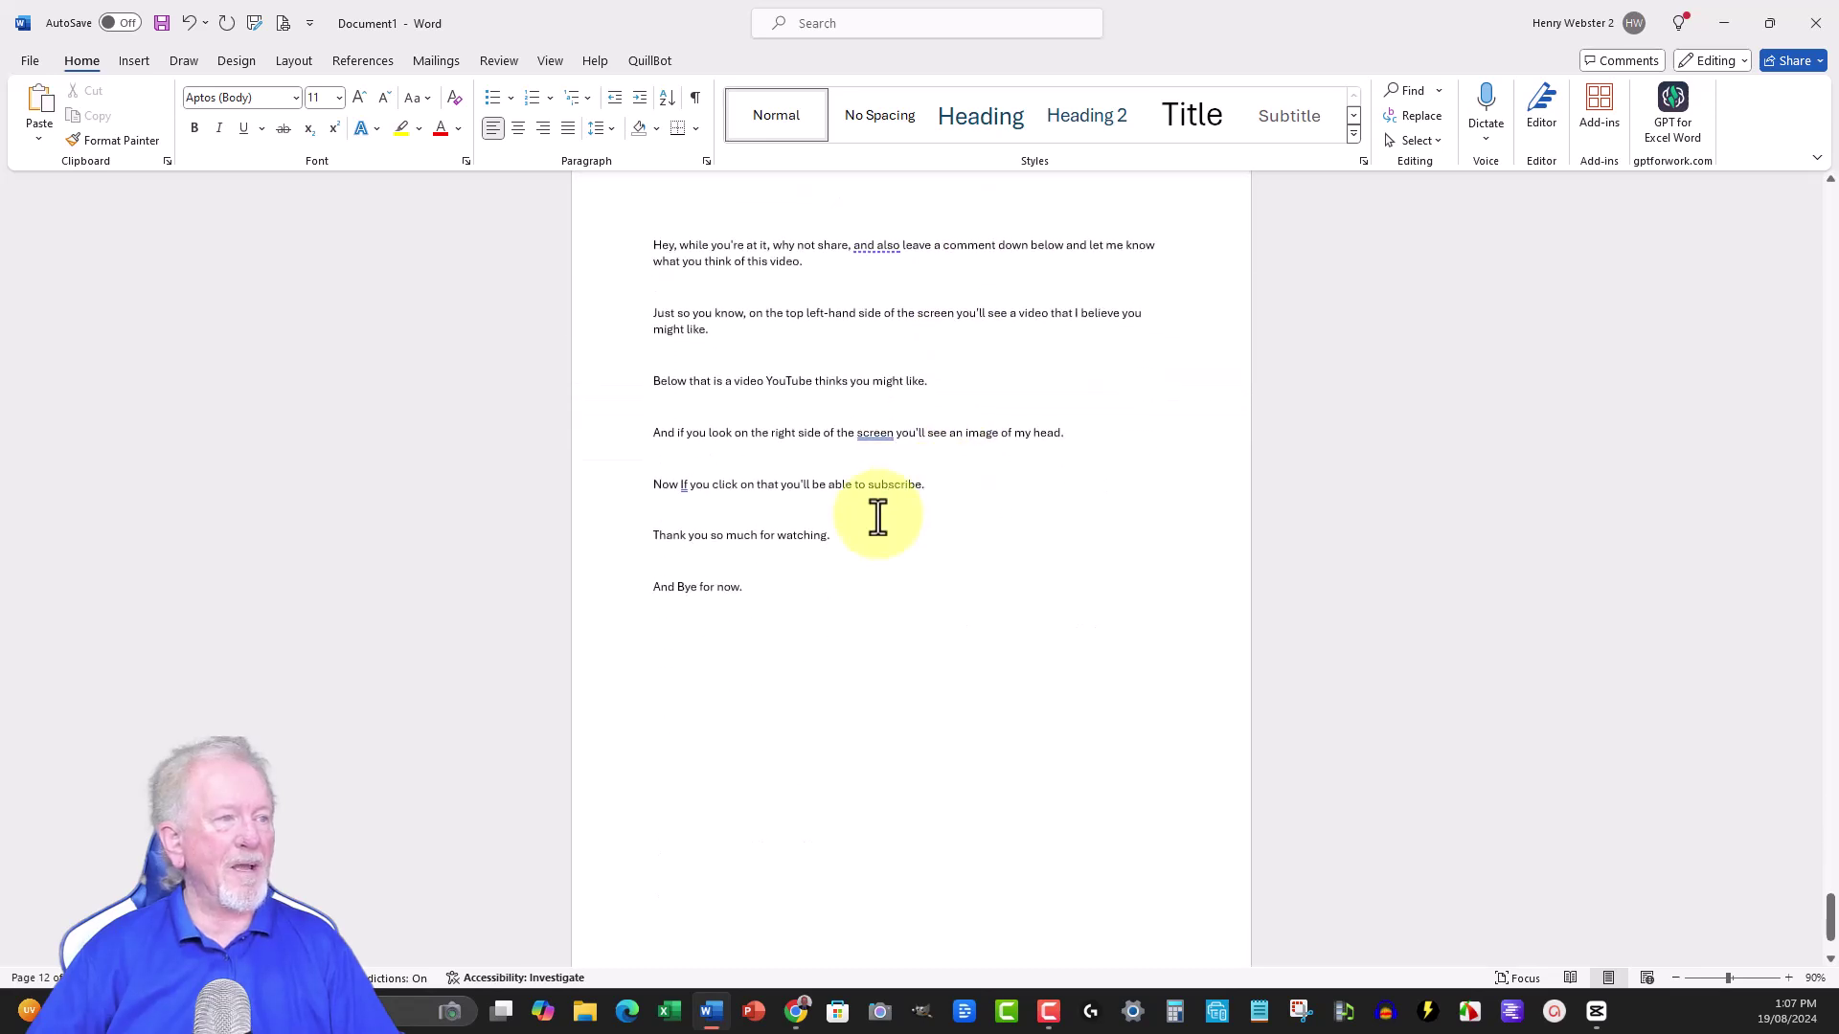
{"action": "left_click", "coordinate": [760, 595]}
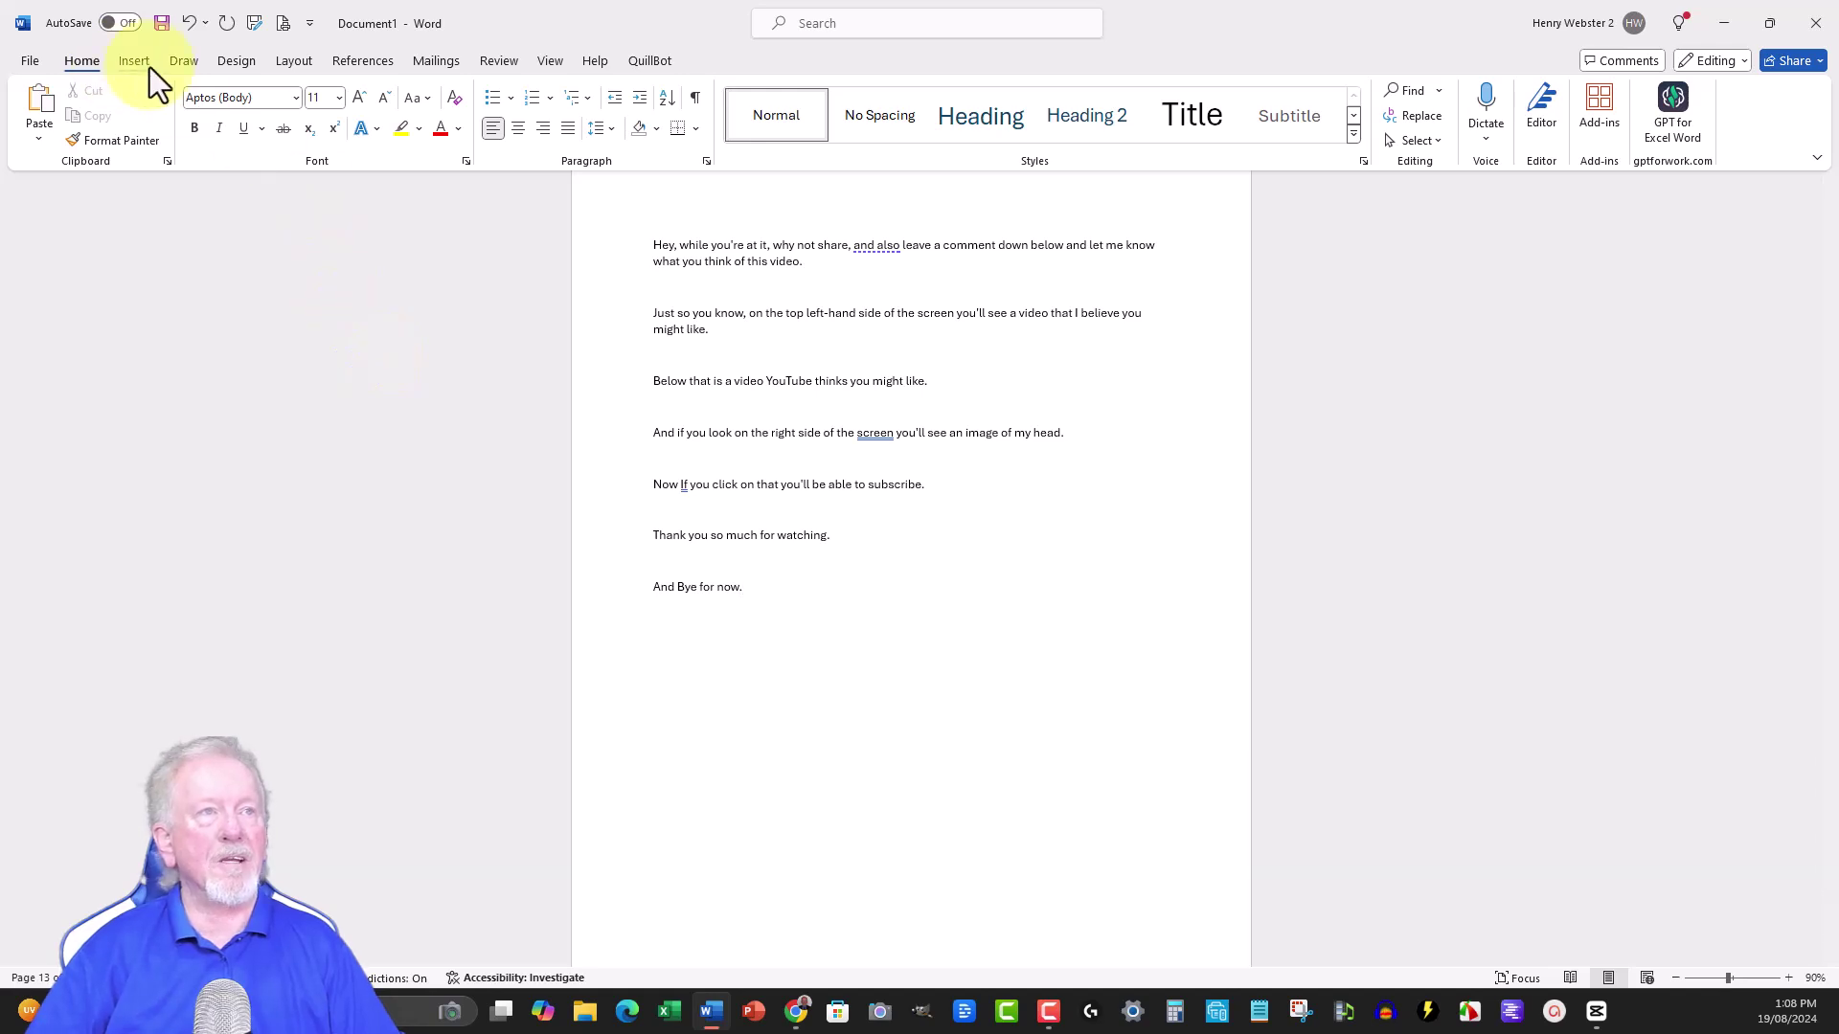
{"action": "left_click", "coordinate": [496, 63]}
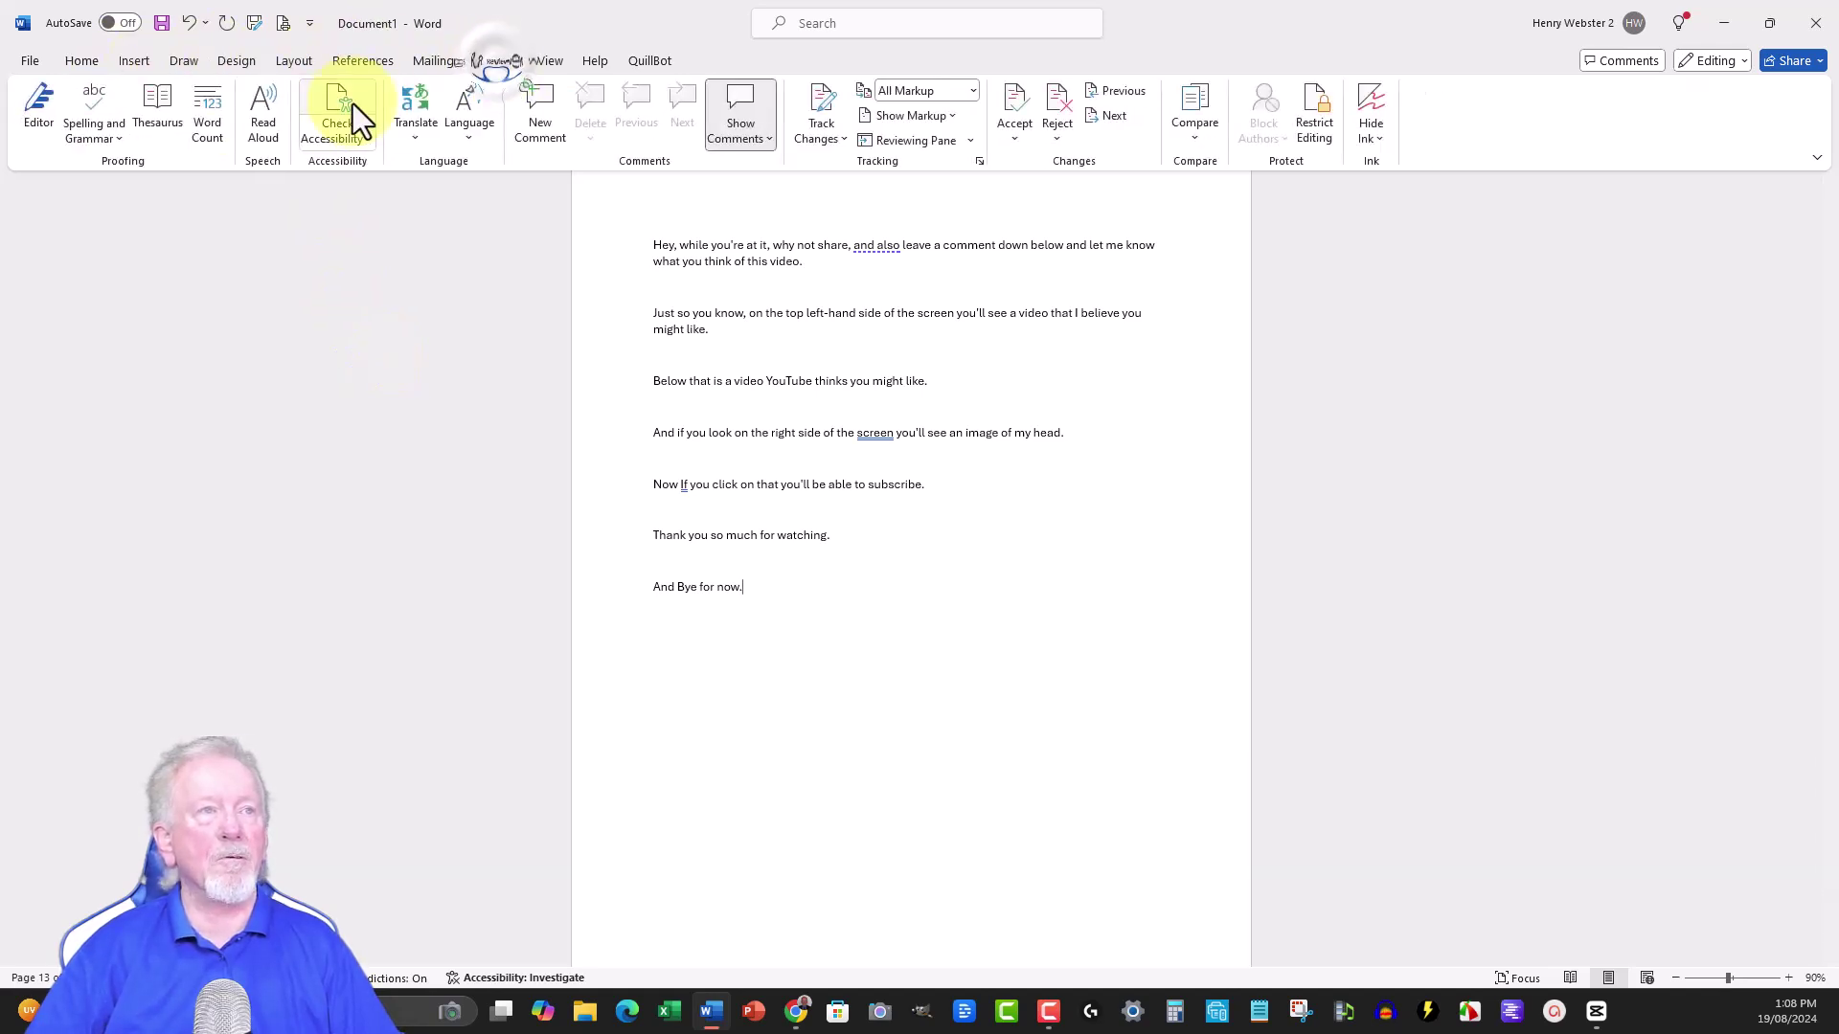
{"action": "left_click", "coordinate": [210, 97]}
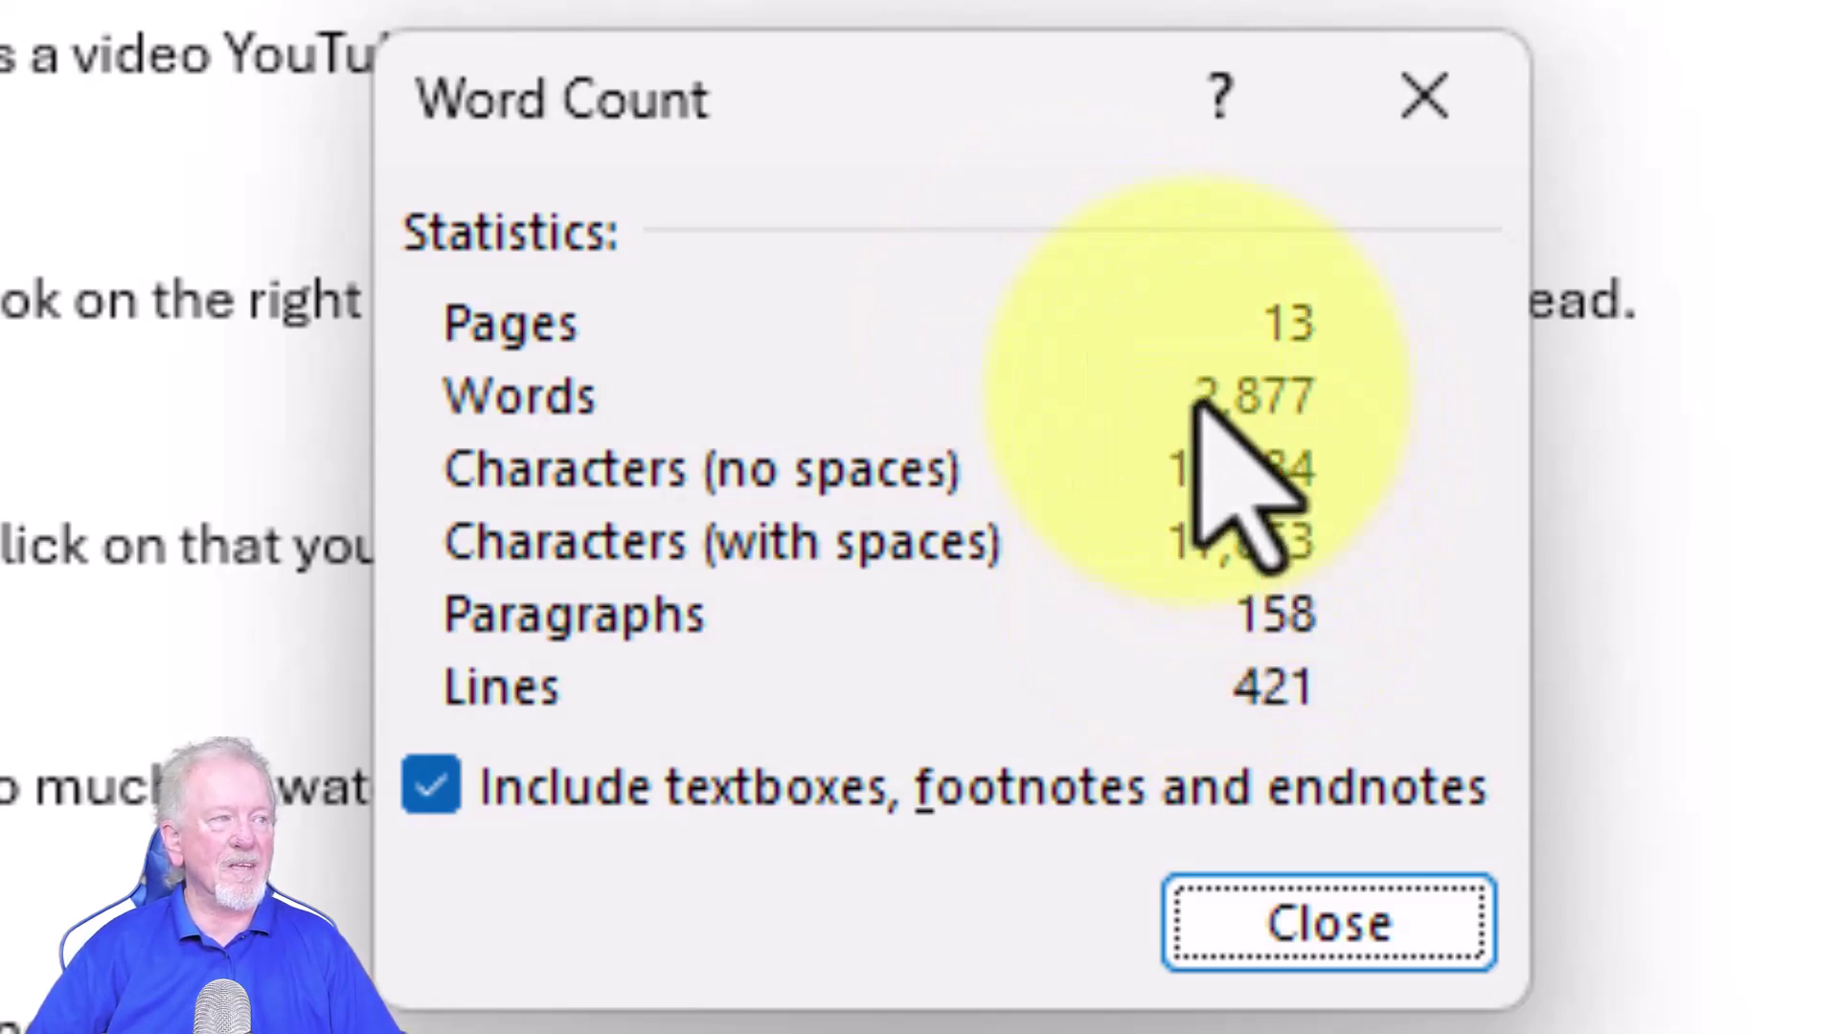
{"action": "left_click", "coordinate": [1317, 958]}
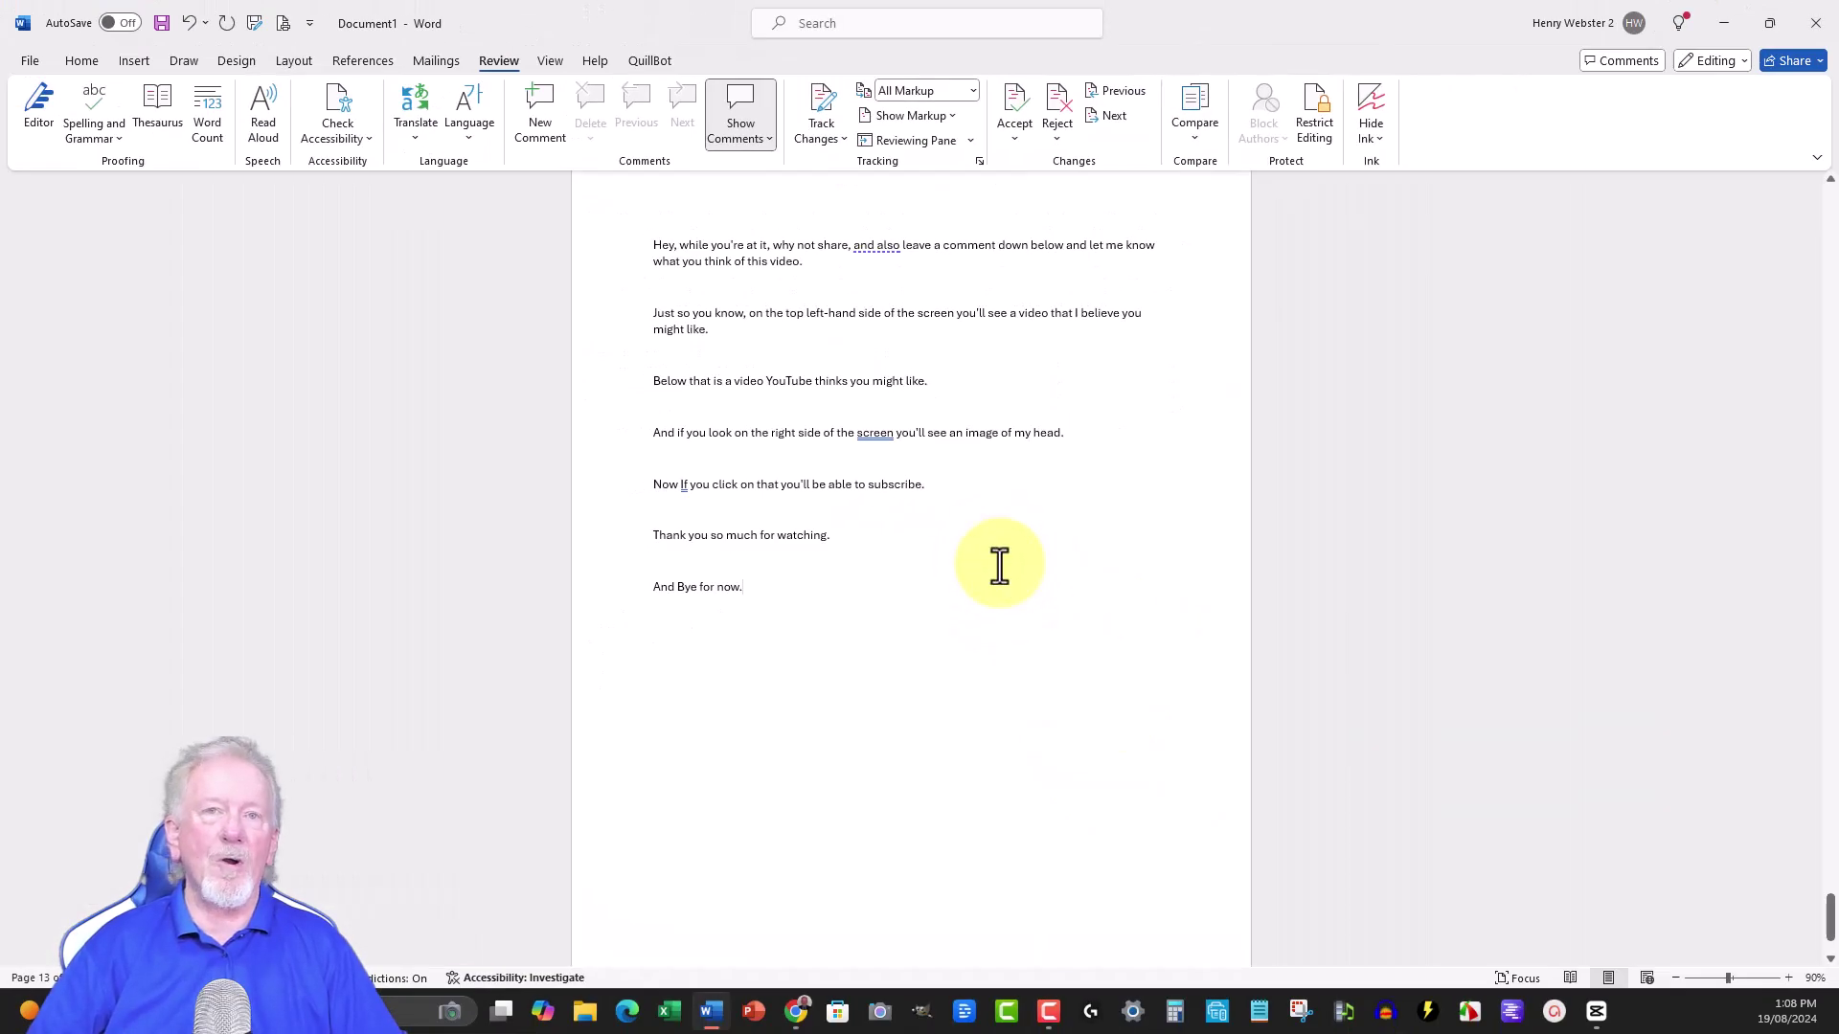
{"action": "scroll", "coordinate": [876, 493], "scroll_direction": "up", "scroll_amount": 5}
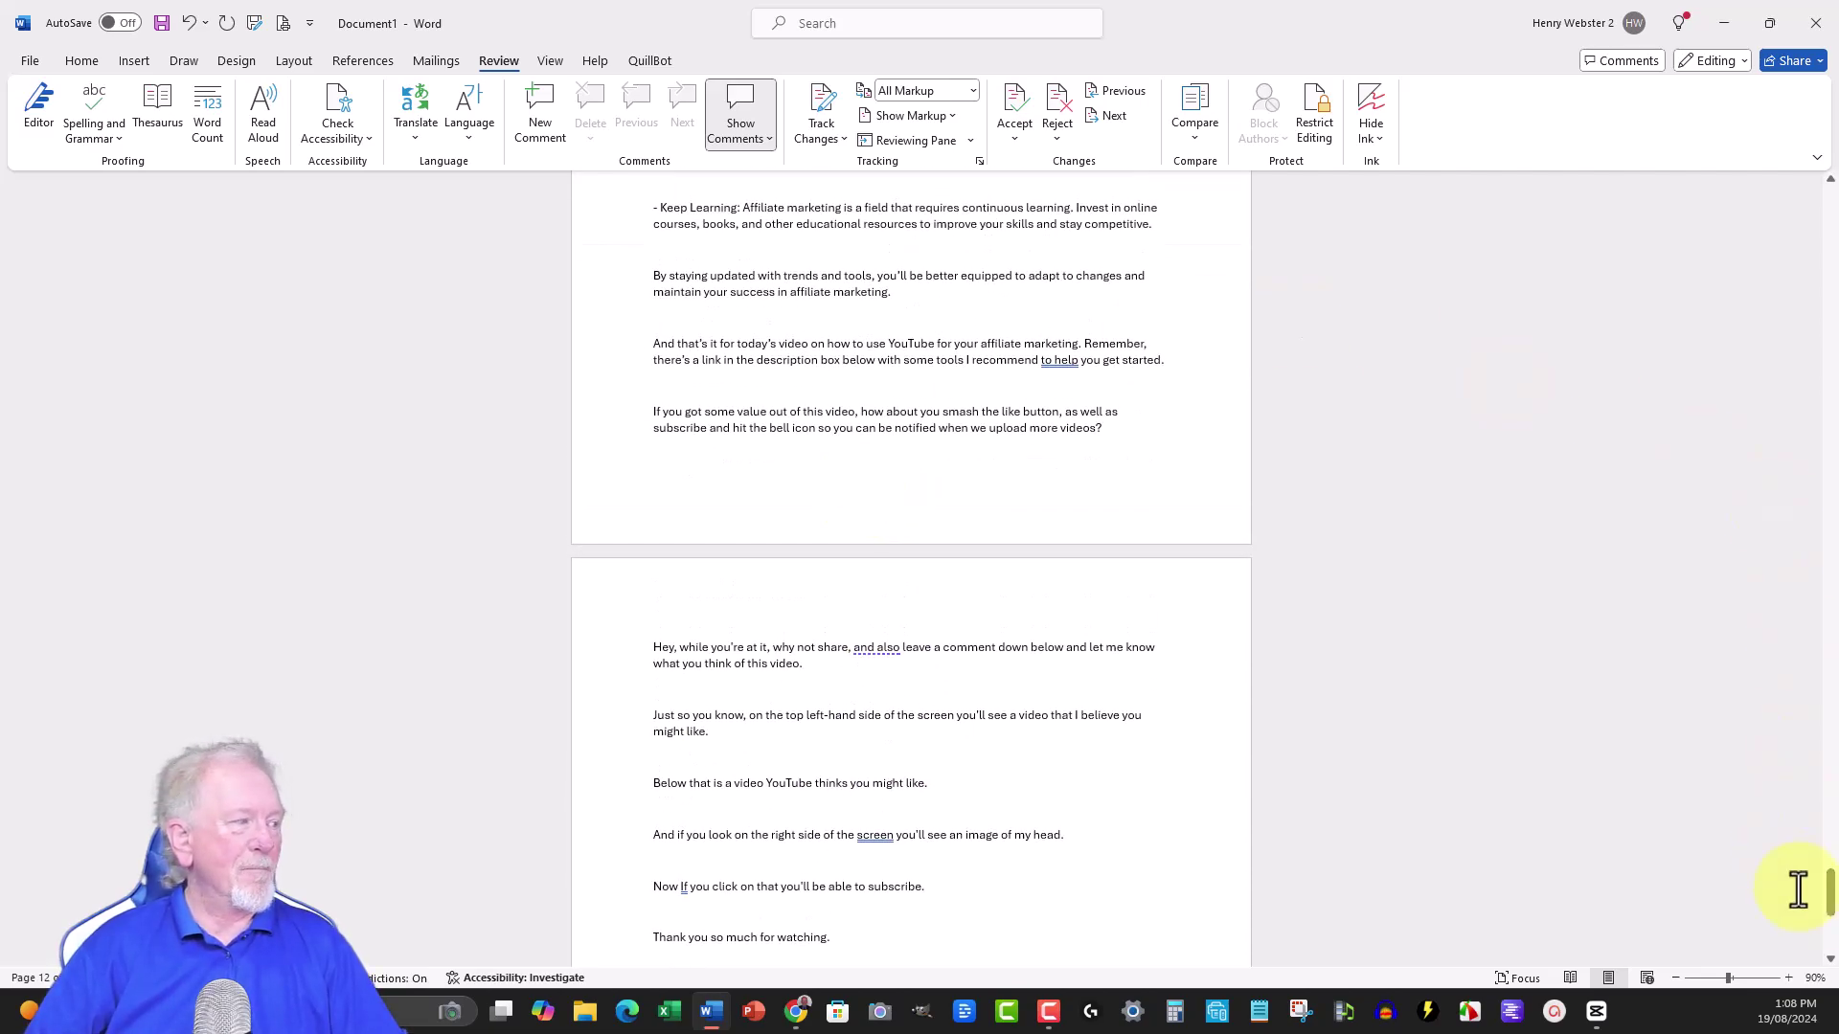
{"action": "left_click_drag", "start_coordinate": [1829, 910], "coordinate": [1824, 199]}
{"action": "scroll", "coordinate": [669, 403], "scroll_direction": "down", "scroll_amount": 10}
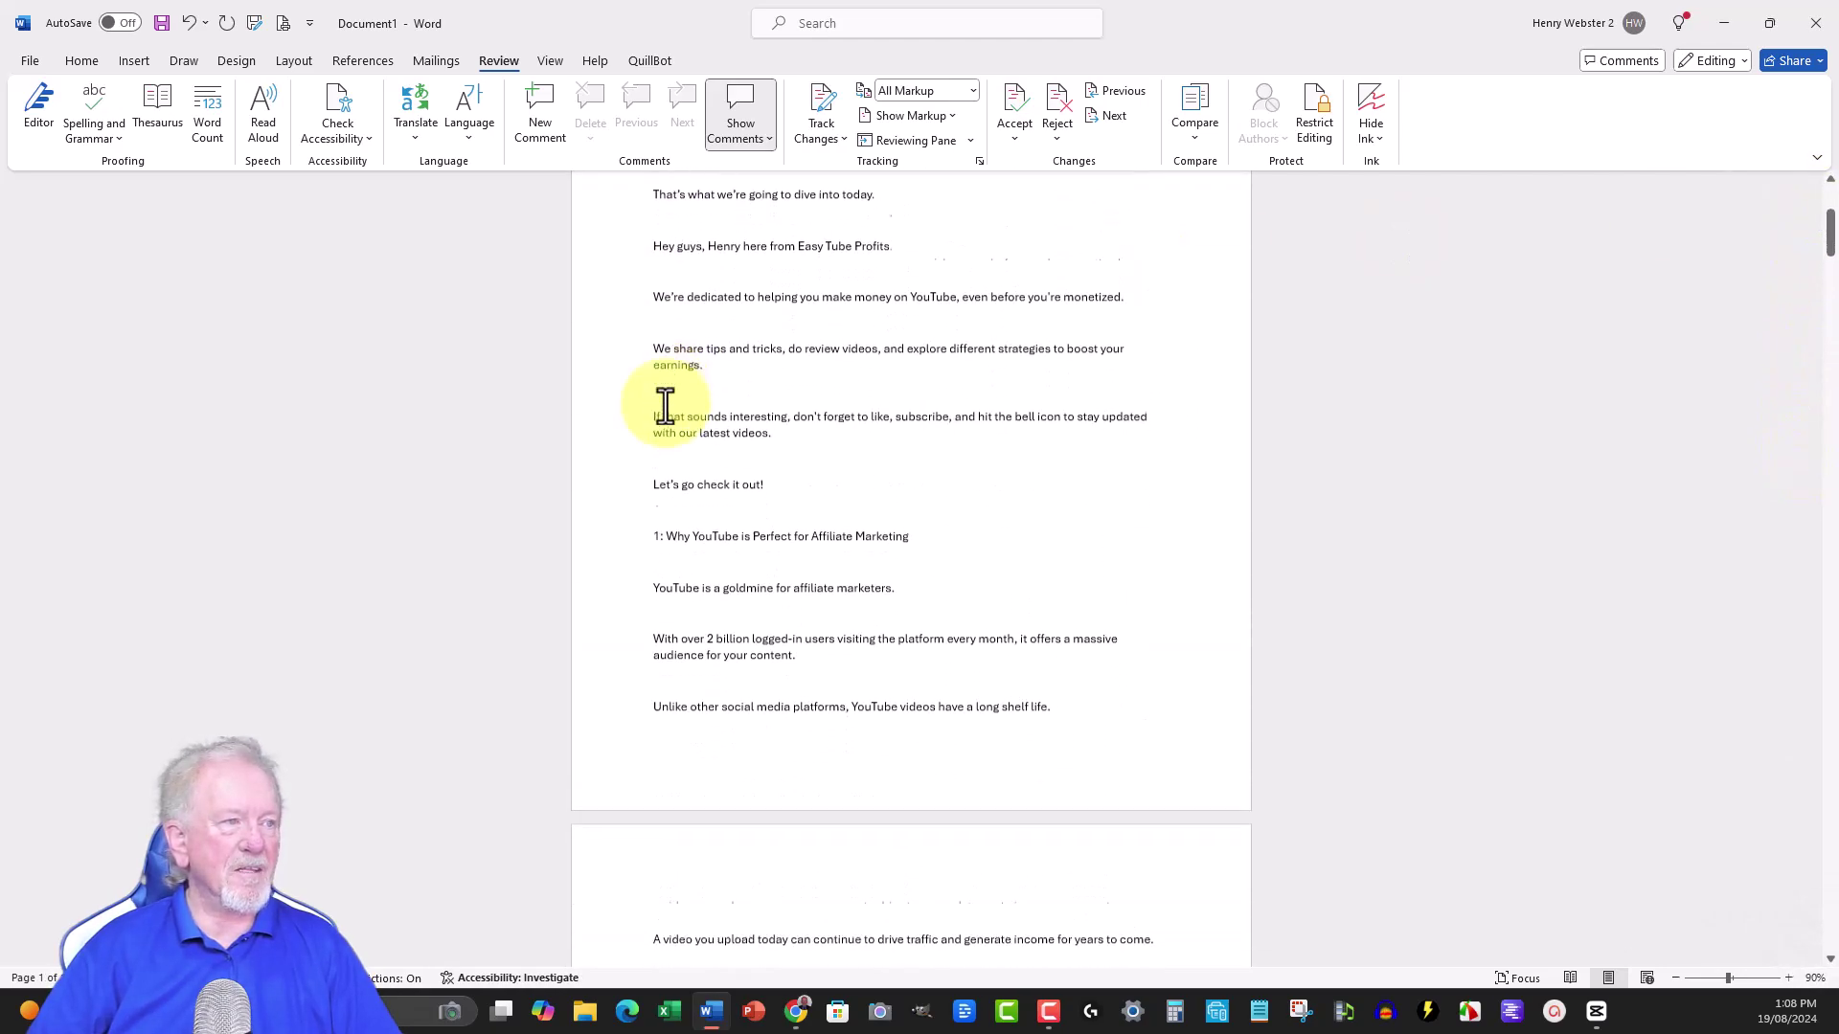
{"action": "scroll", "coordinate": [666, 405], "scroll_direction": "down", "scroll_amount": 17}
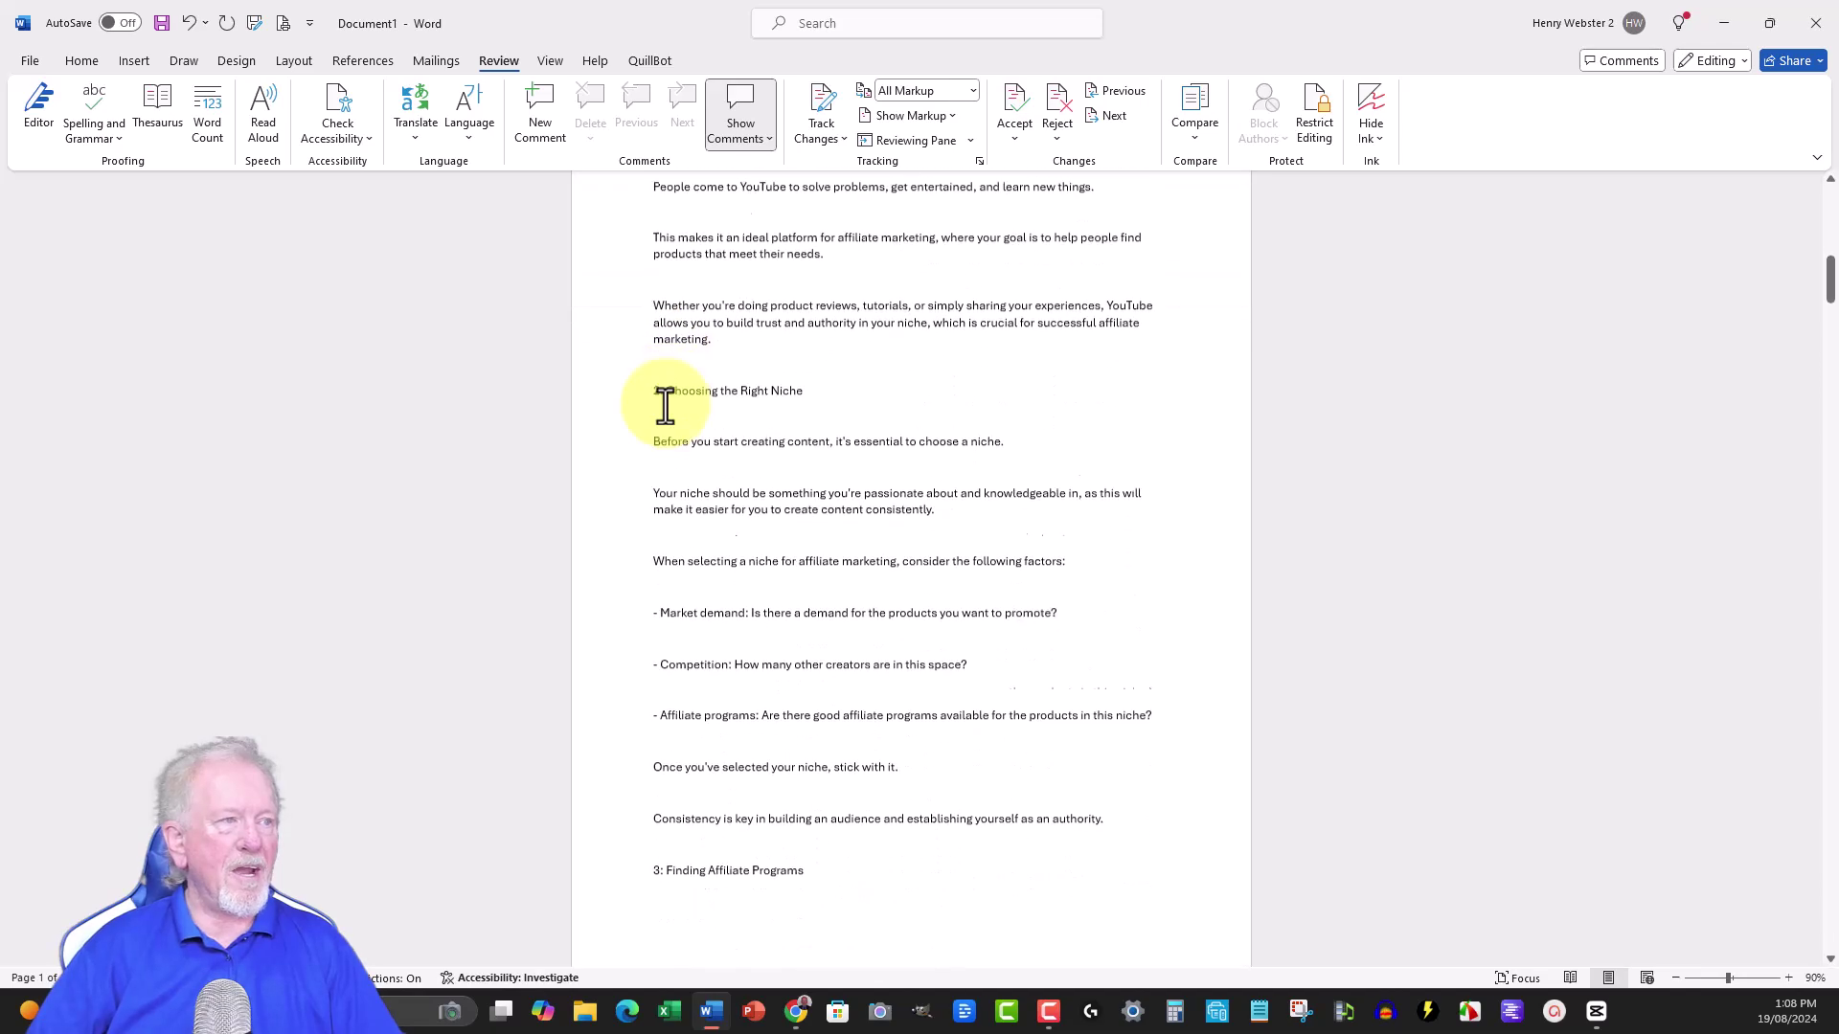
{"action": "scroll", "coordinate": [665, 405], "scroll_direction": "down", "scroll_amount": 19}
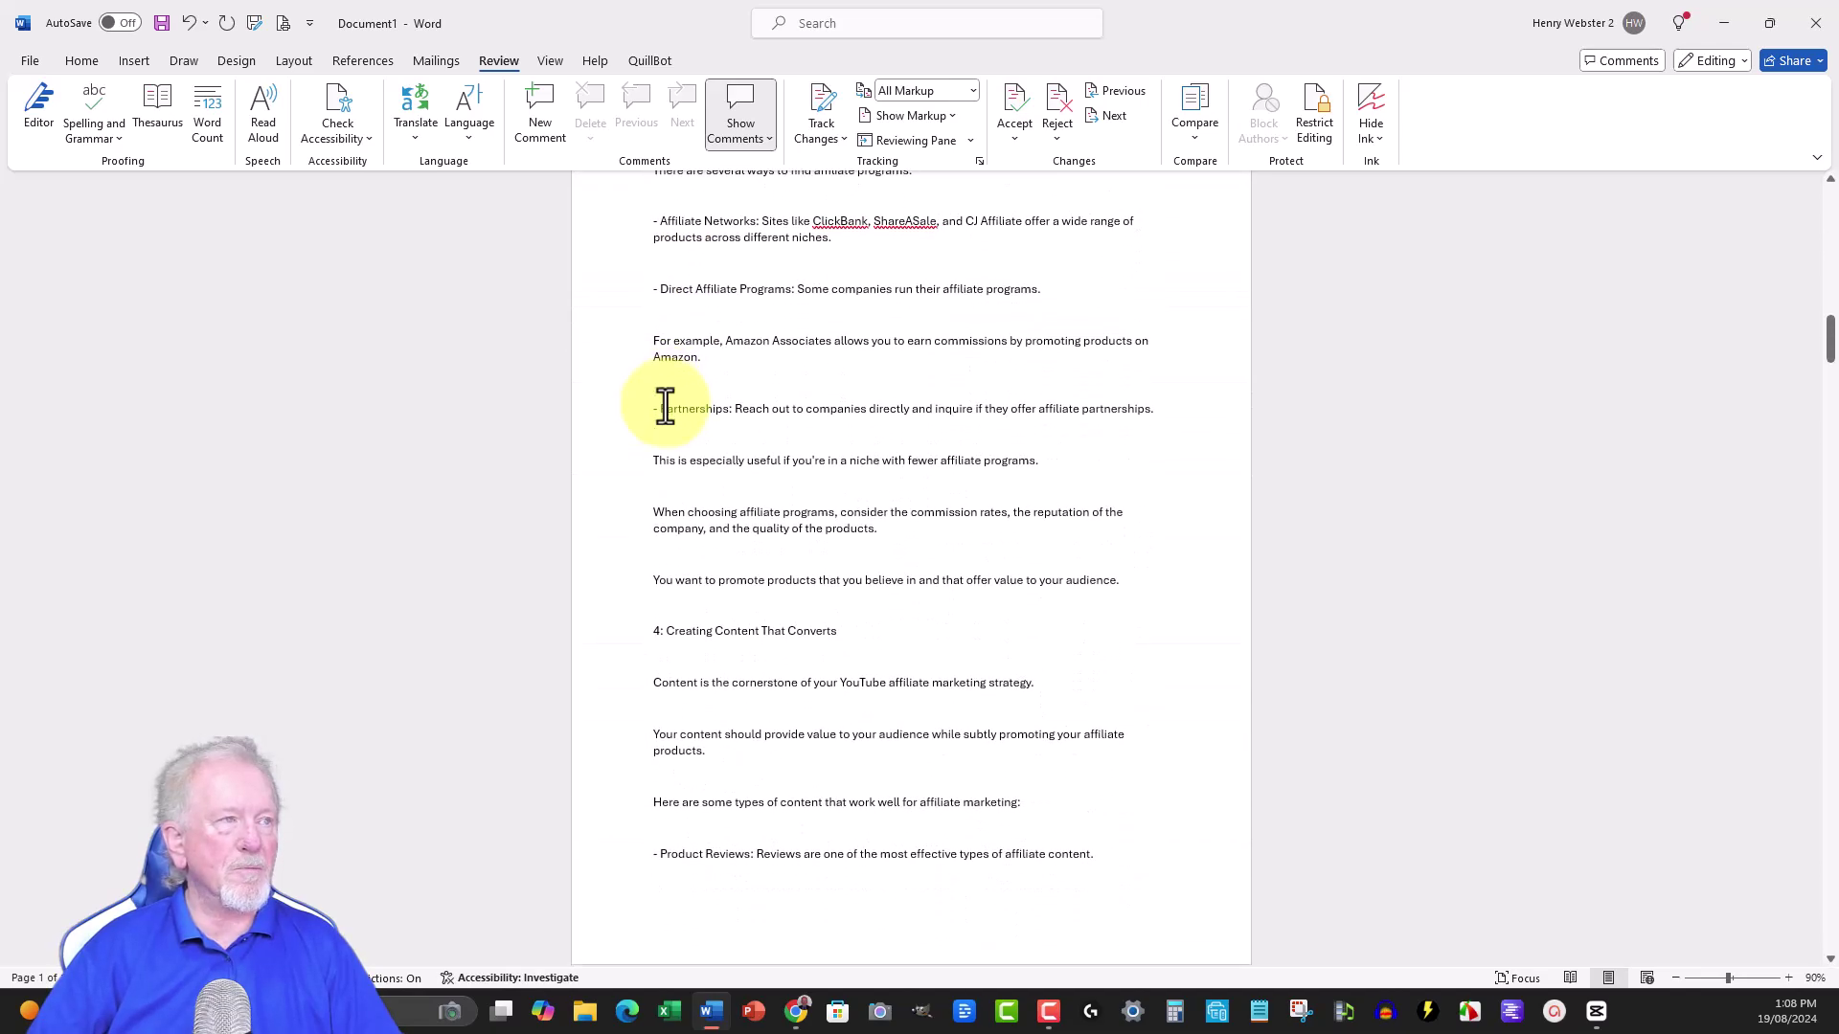
{"action": "scroll", "coordinate": [666, 405], "scroll_direction": "down", "scroll_amount": 18}
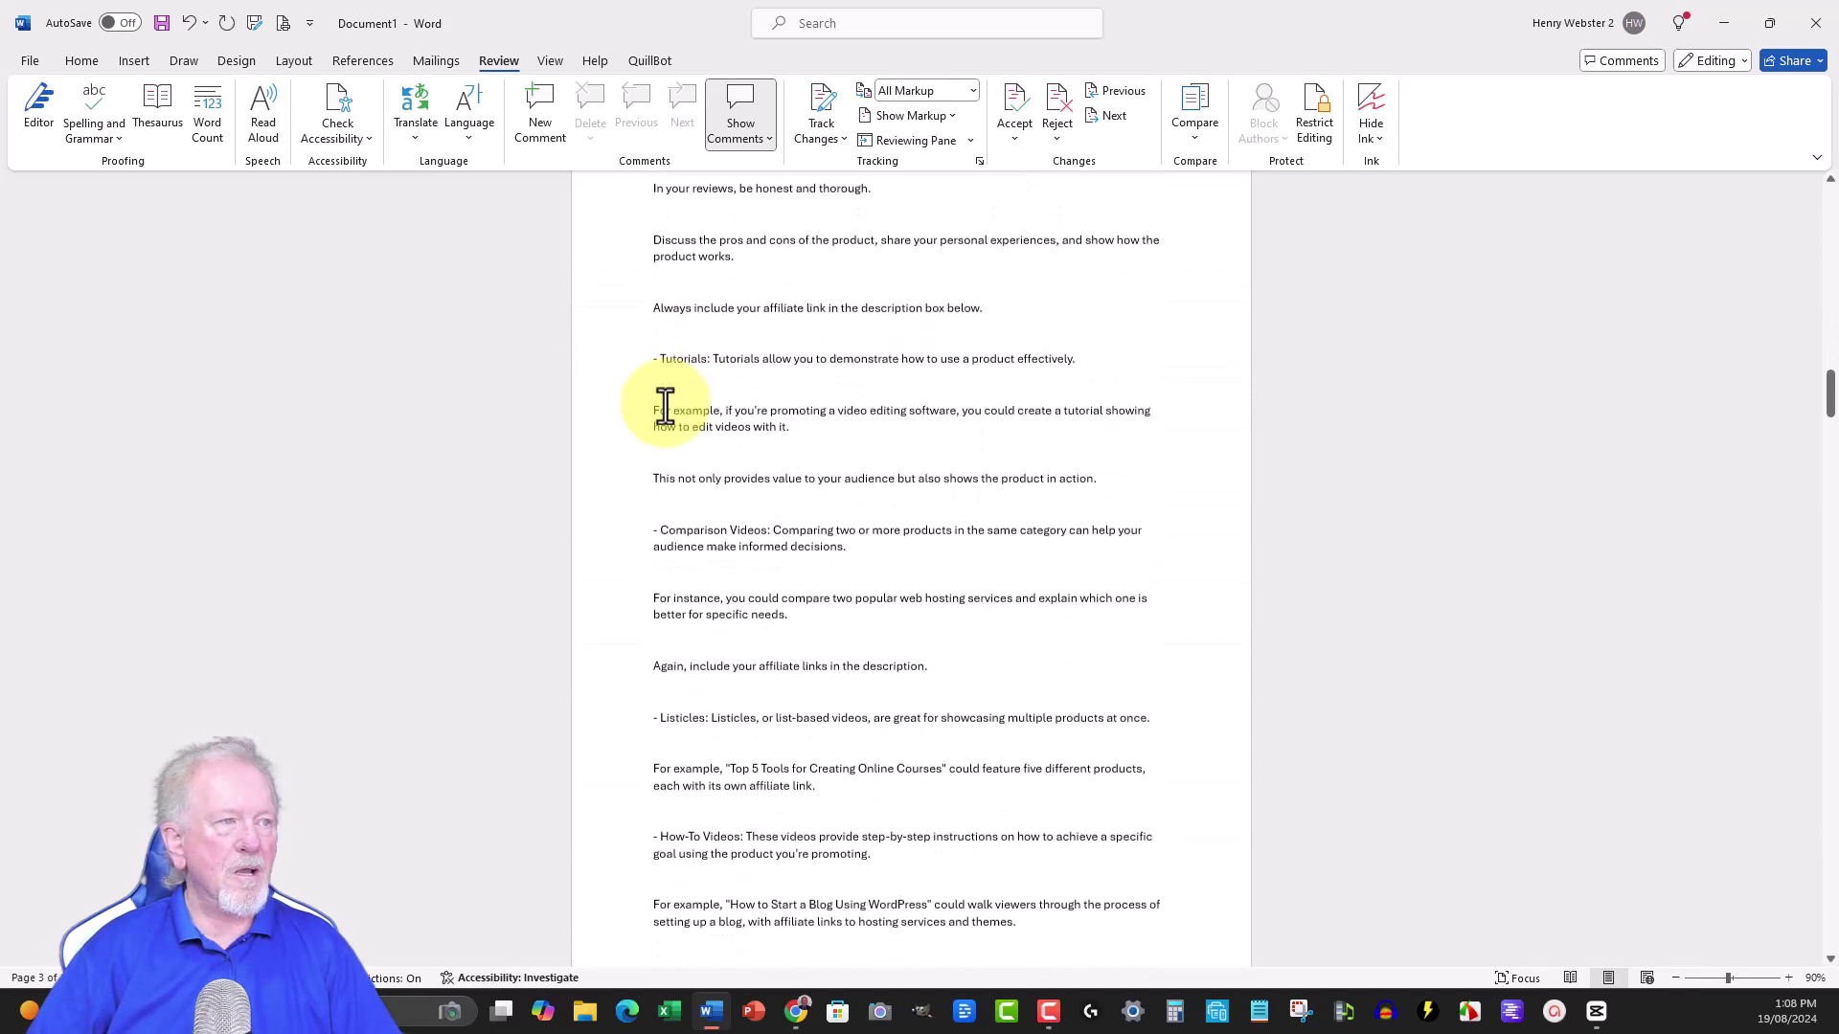
{"action": "scroll", "coordinate": [666, 405], "scroll_direction": "down", "scroll_amount": 15}
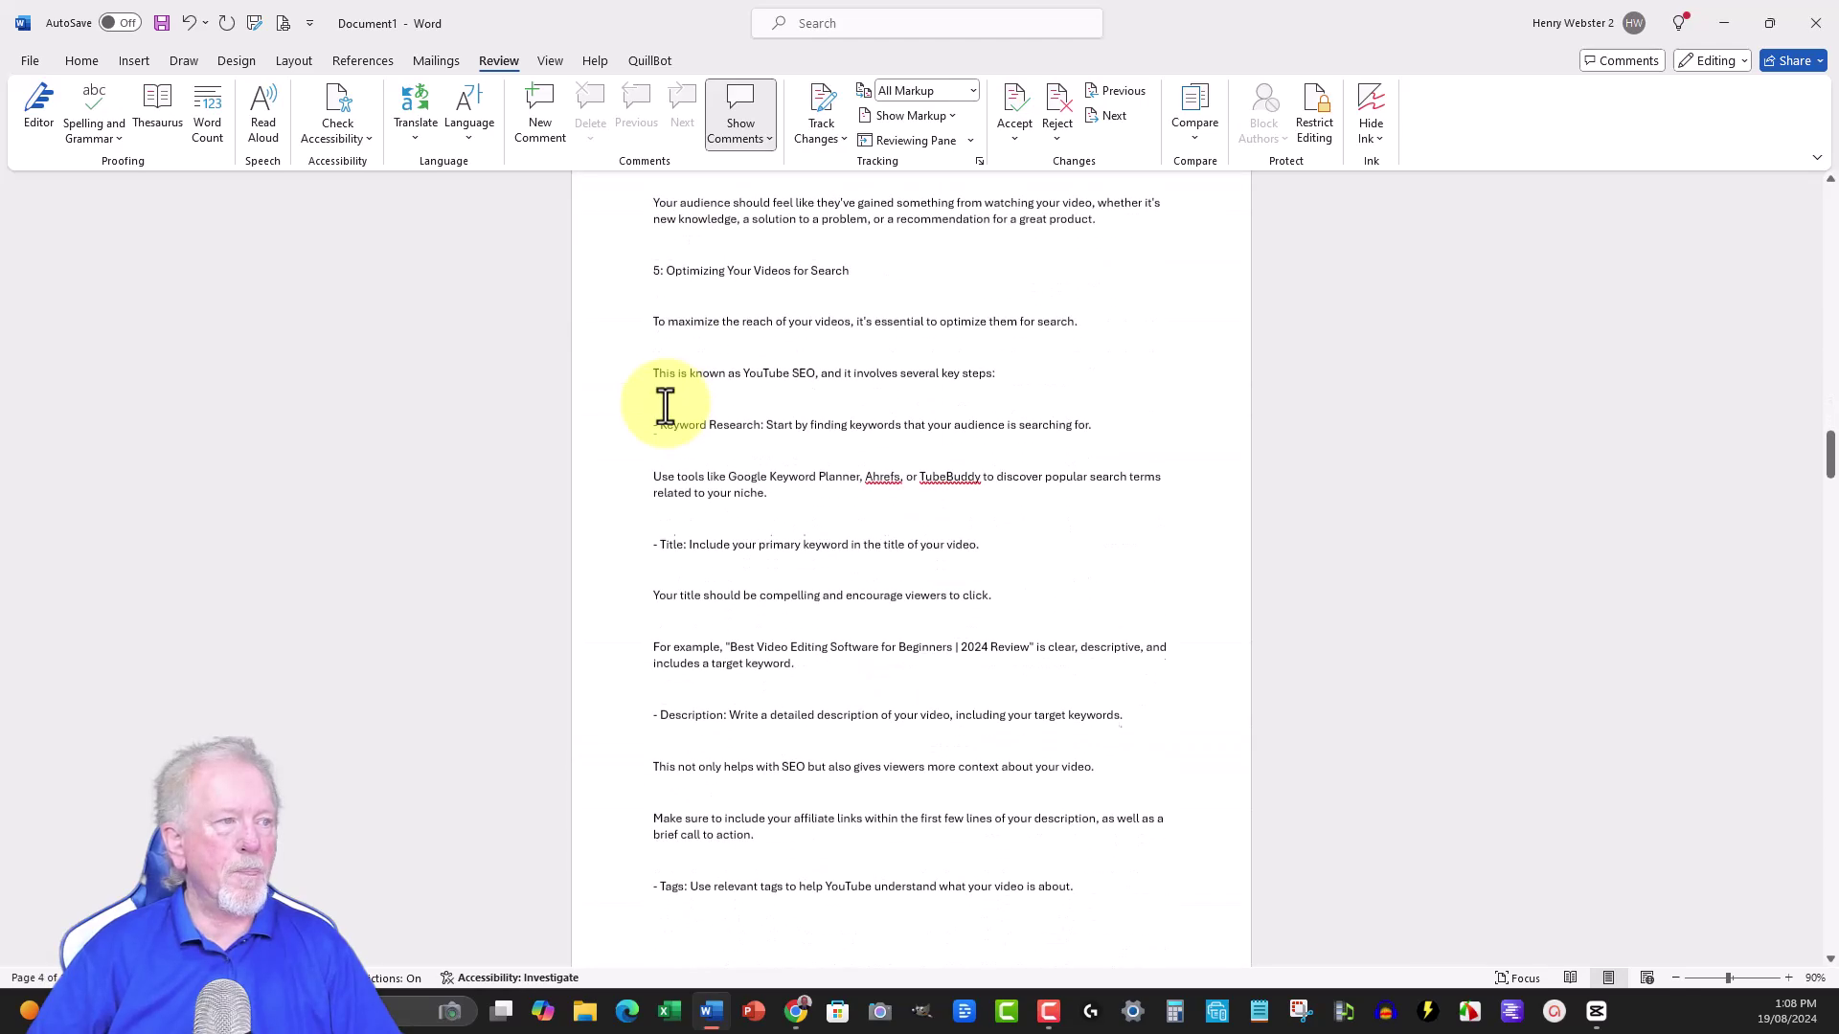
{"action": "scroll", "coordinate": [666, 405], "scroll_direction": "down", "scroll_amount": 3}
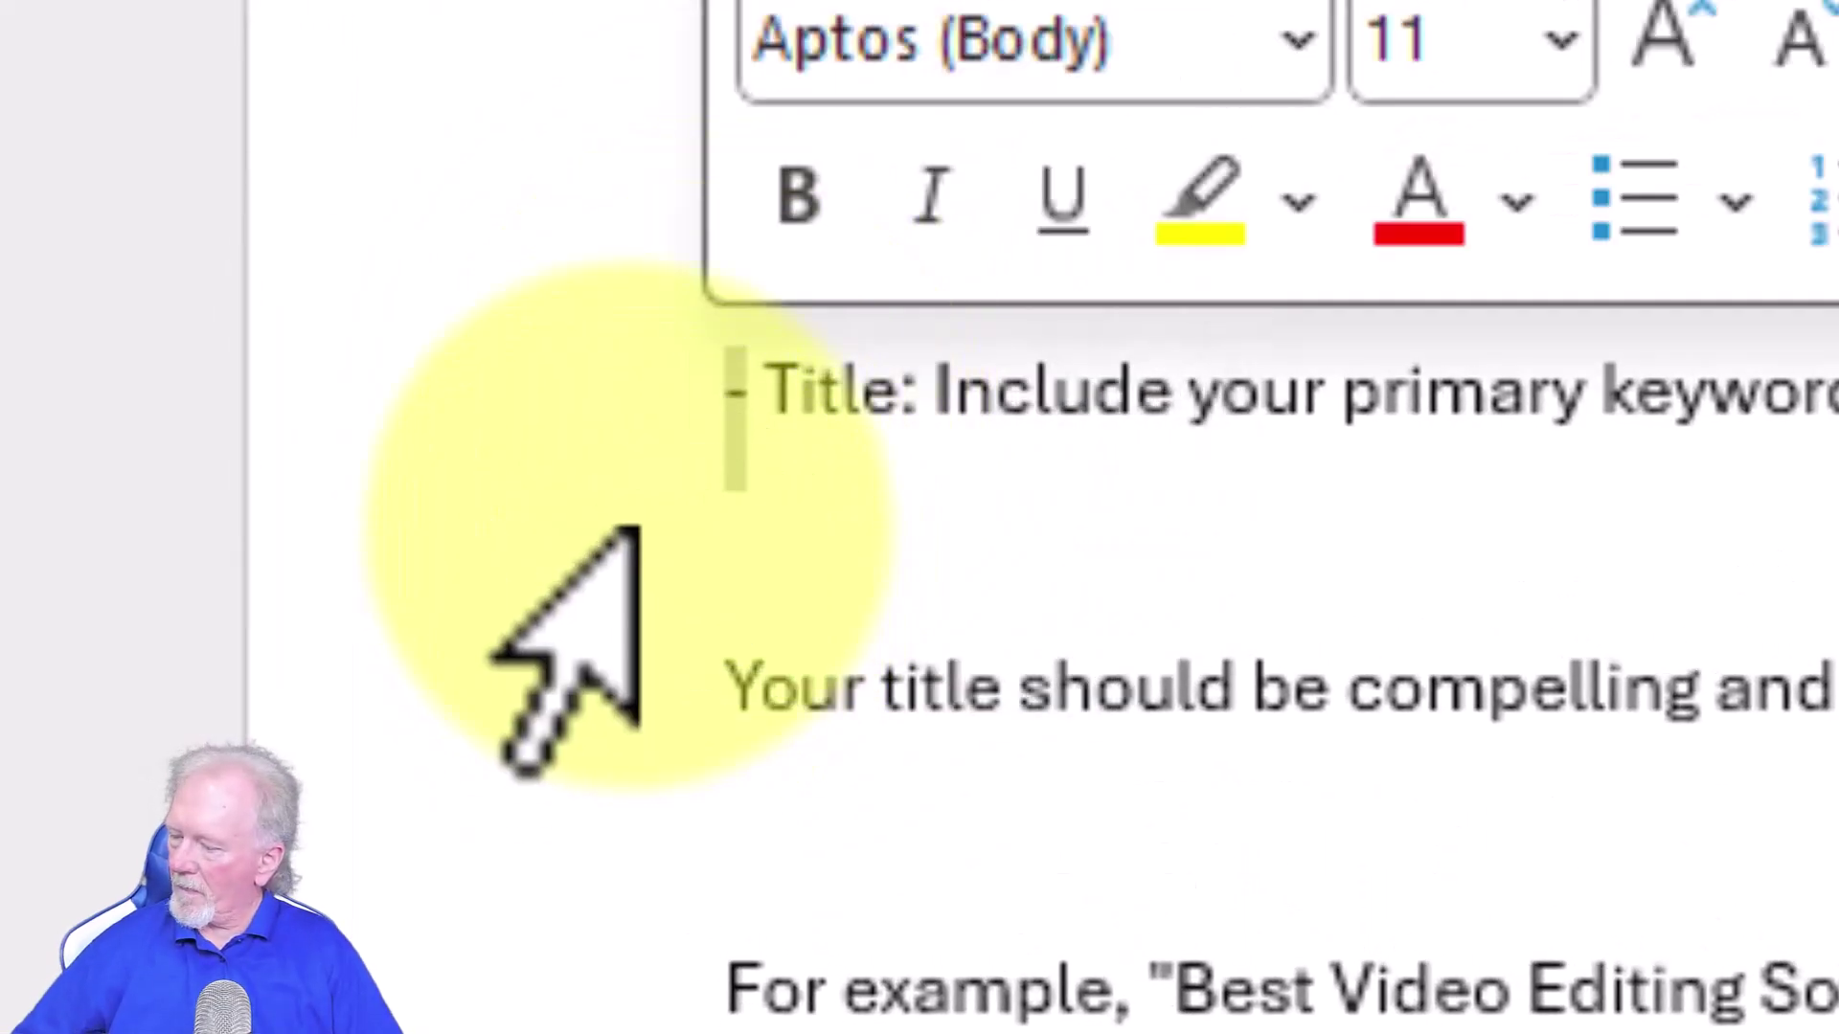
Replace every '-' with nothing, stripping 68 leading dashes from the tip lines
{"action": "key", "text": "ctrl+h"}
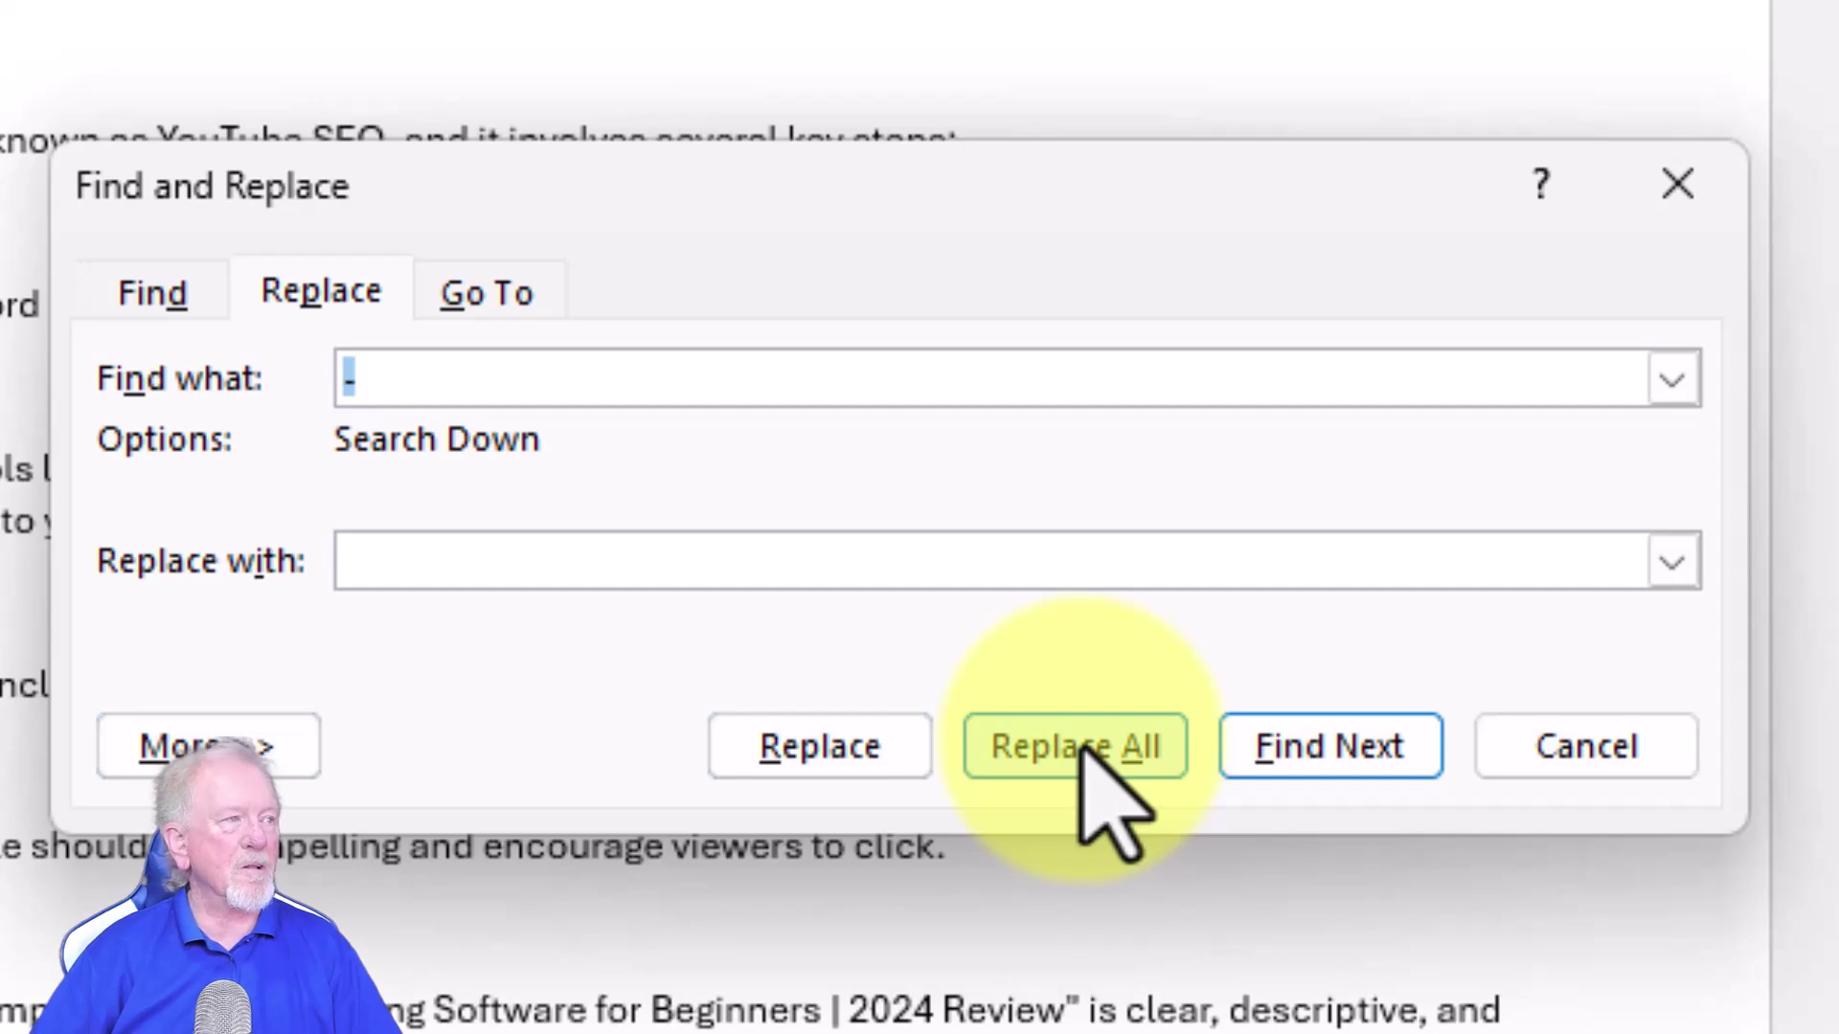
{"action": "left_click", "coordinate": [1087, 751]}
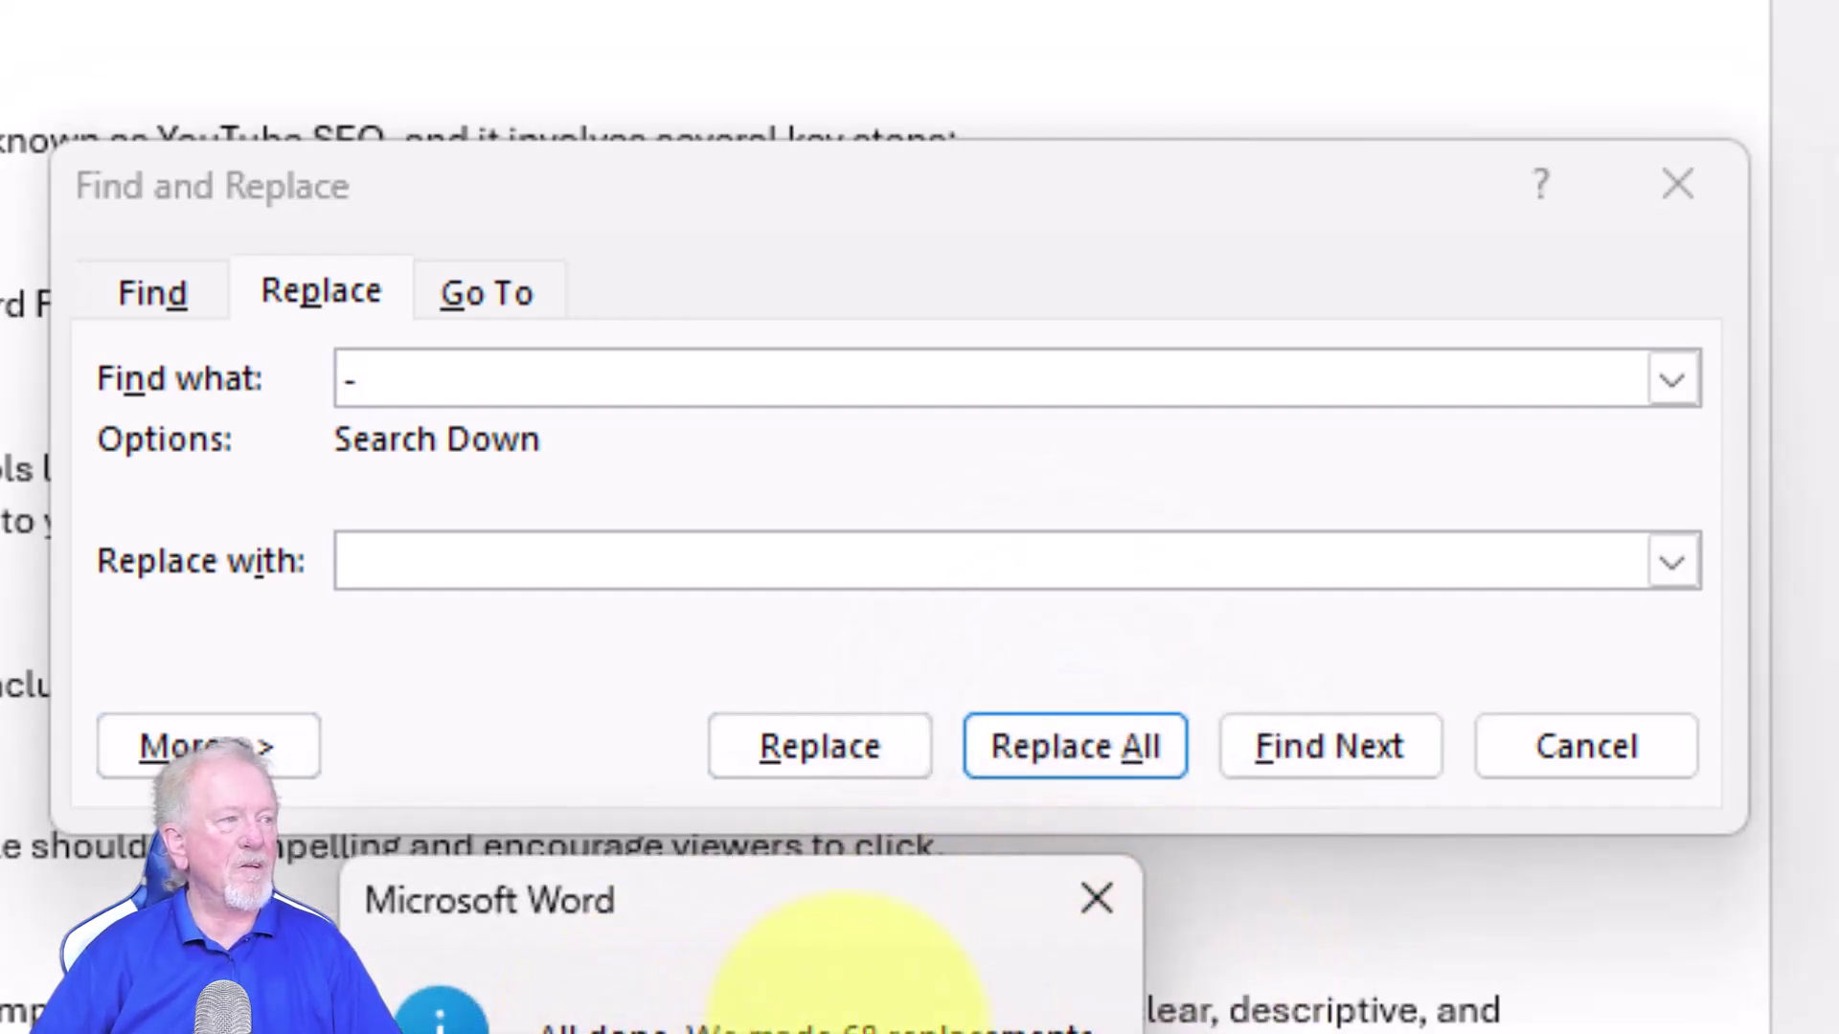
{"action": "key", "text": "Return"}
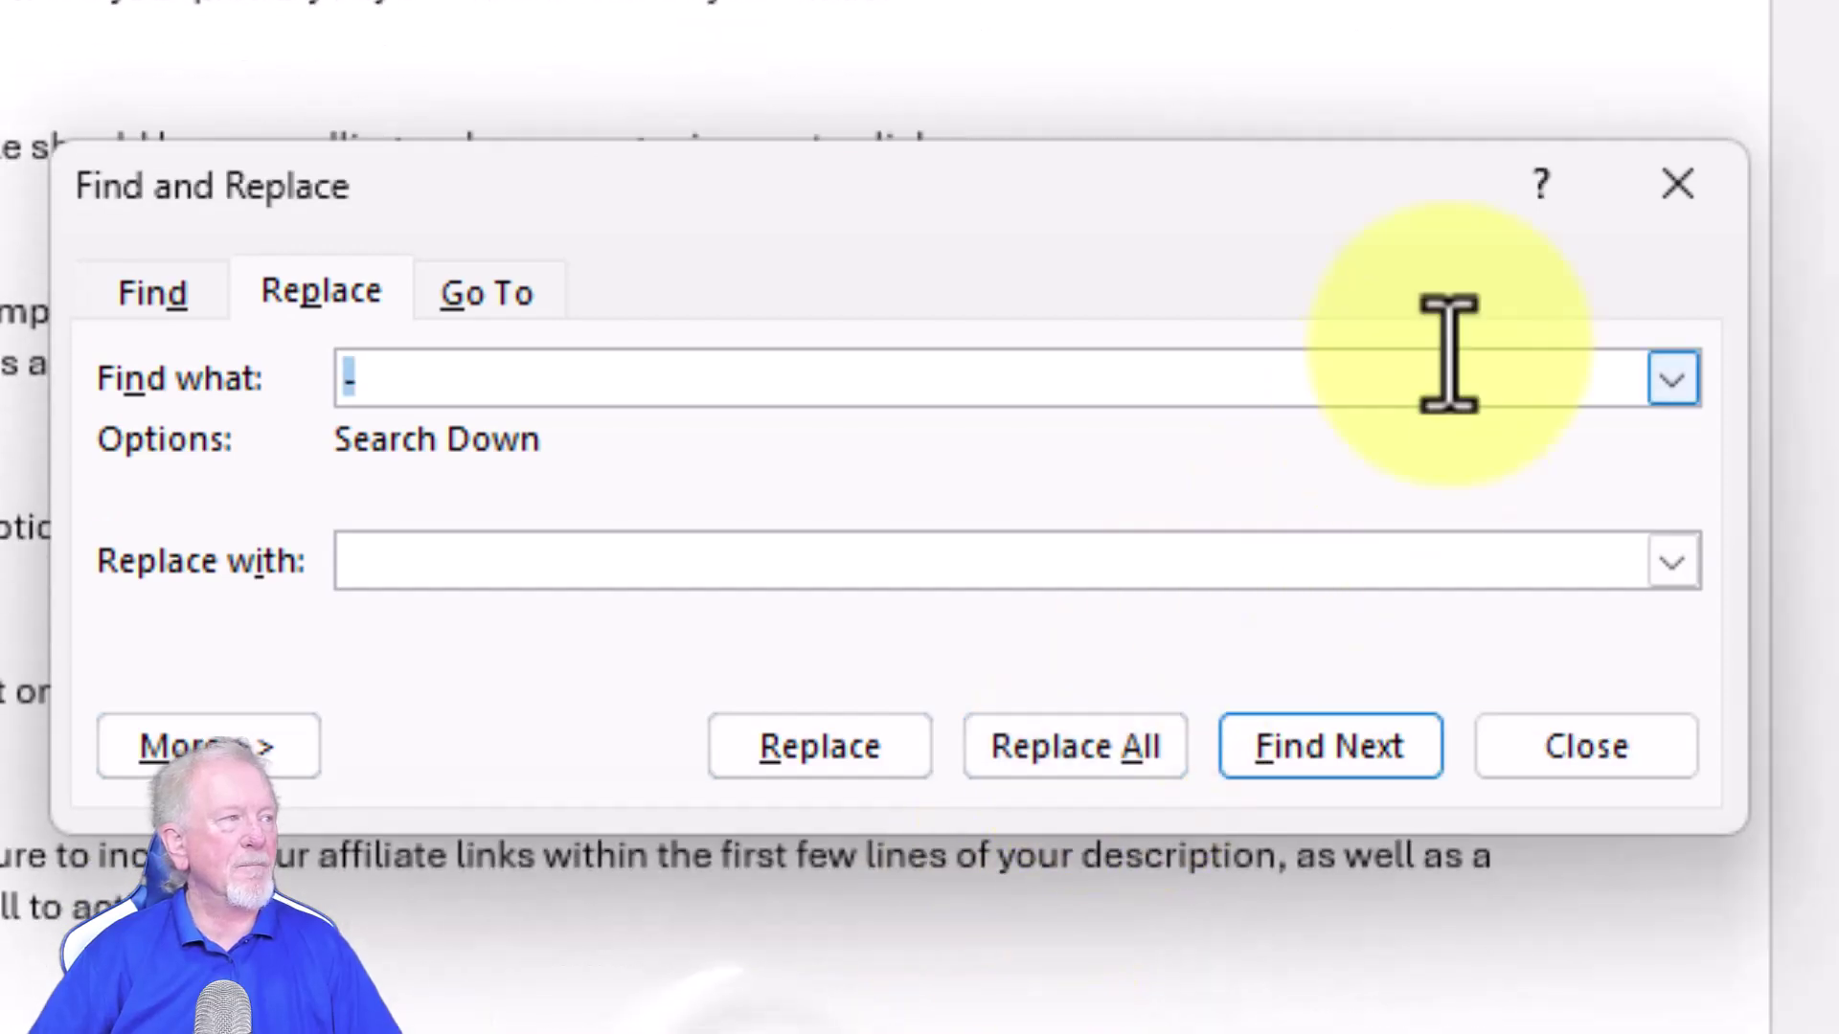
{"action": "left_click", "coordinate": [1677, 184]}
{"action": "scroll", "coordinate": [325, 547], "scroll_direction": "up", "scroll_amount": 10}
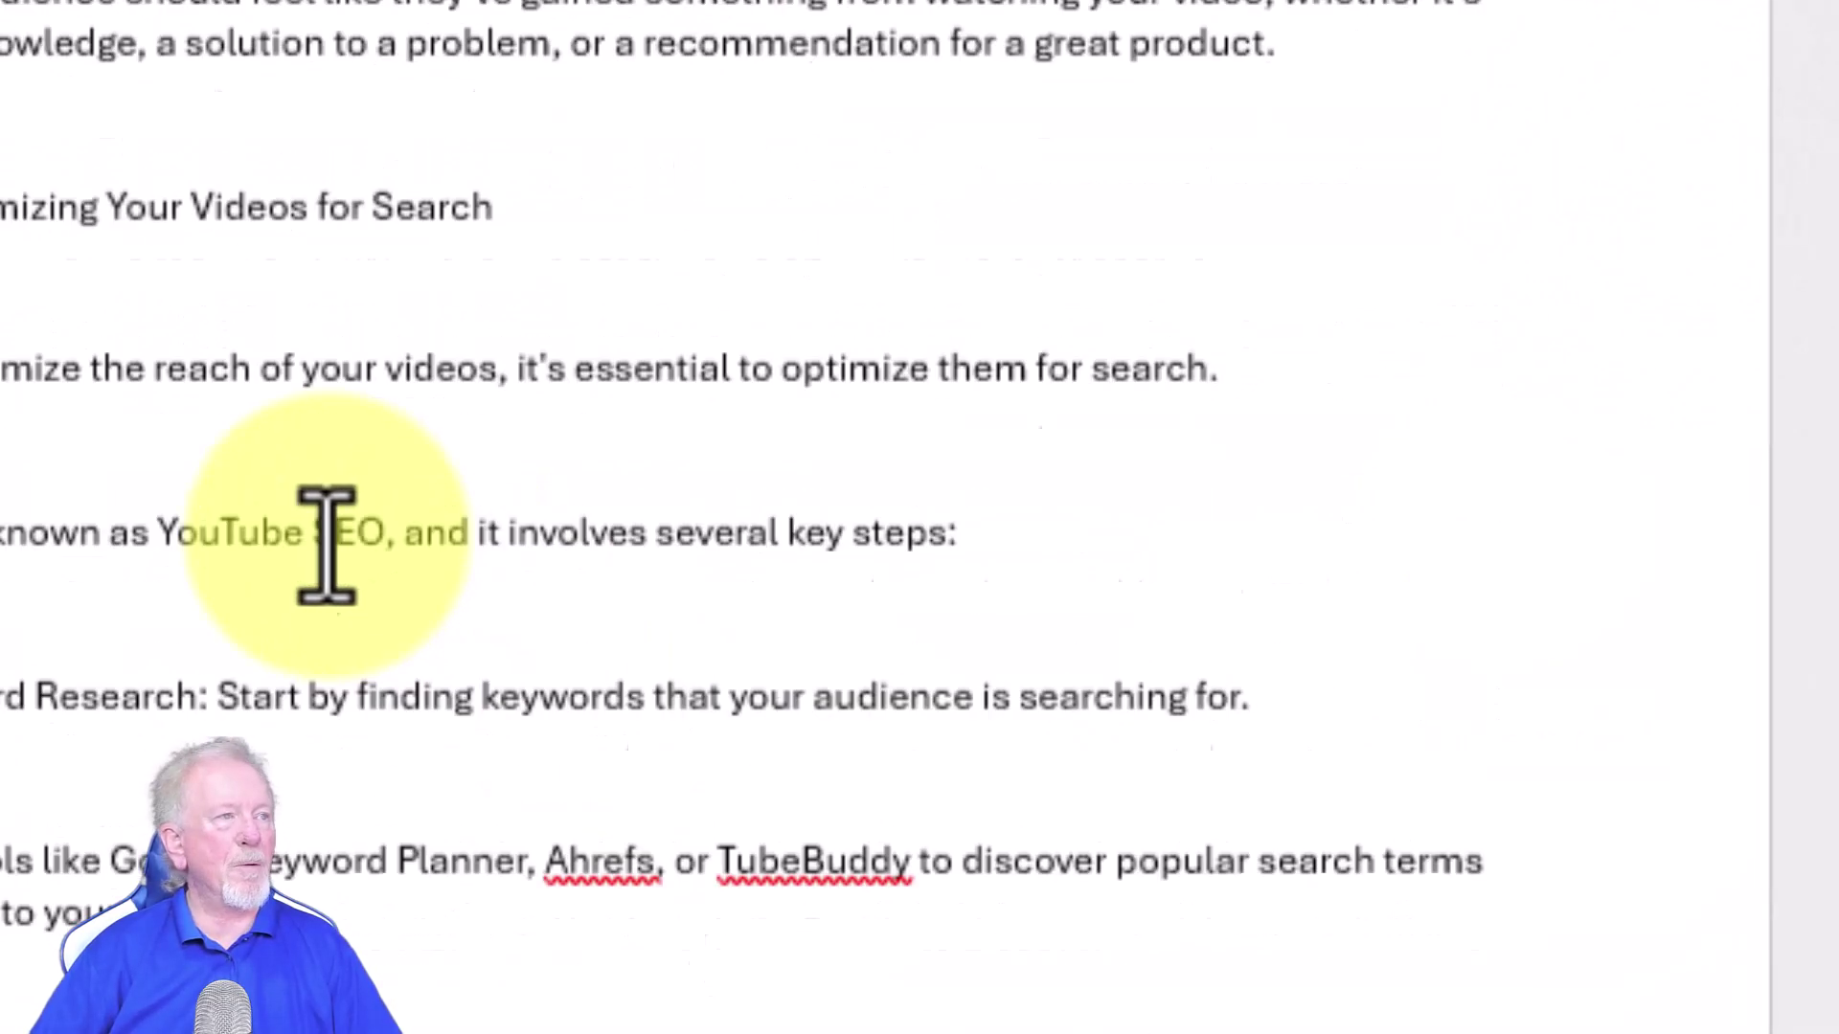
{"action": "scroll", "coordinate": [604, 434], "scroll_direction": "down", "scroll_amount": 5}
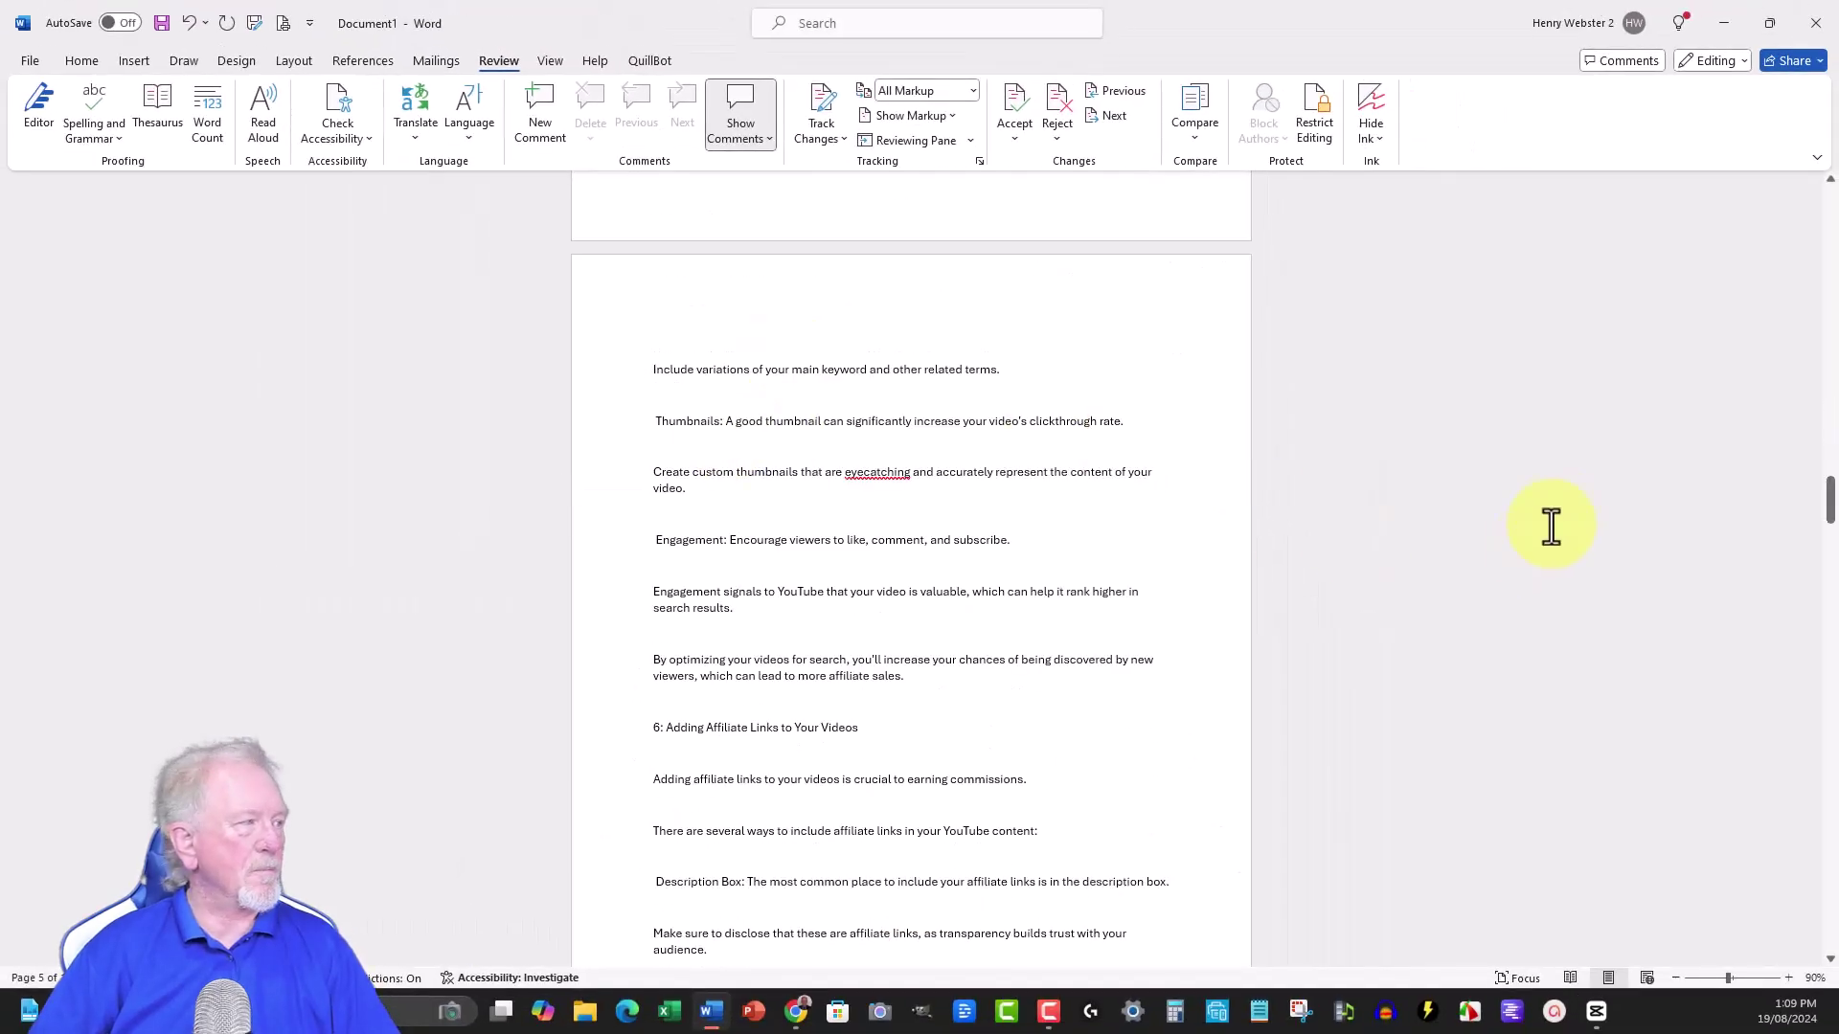
{"action": "left_click_drag", "start_coordinate": [1832, 508], "coordinate": [1831, 216]}
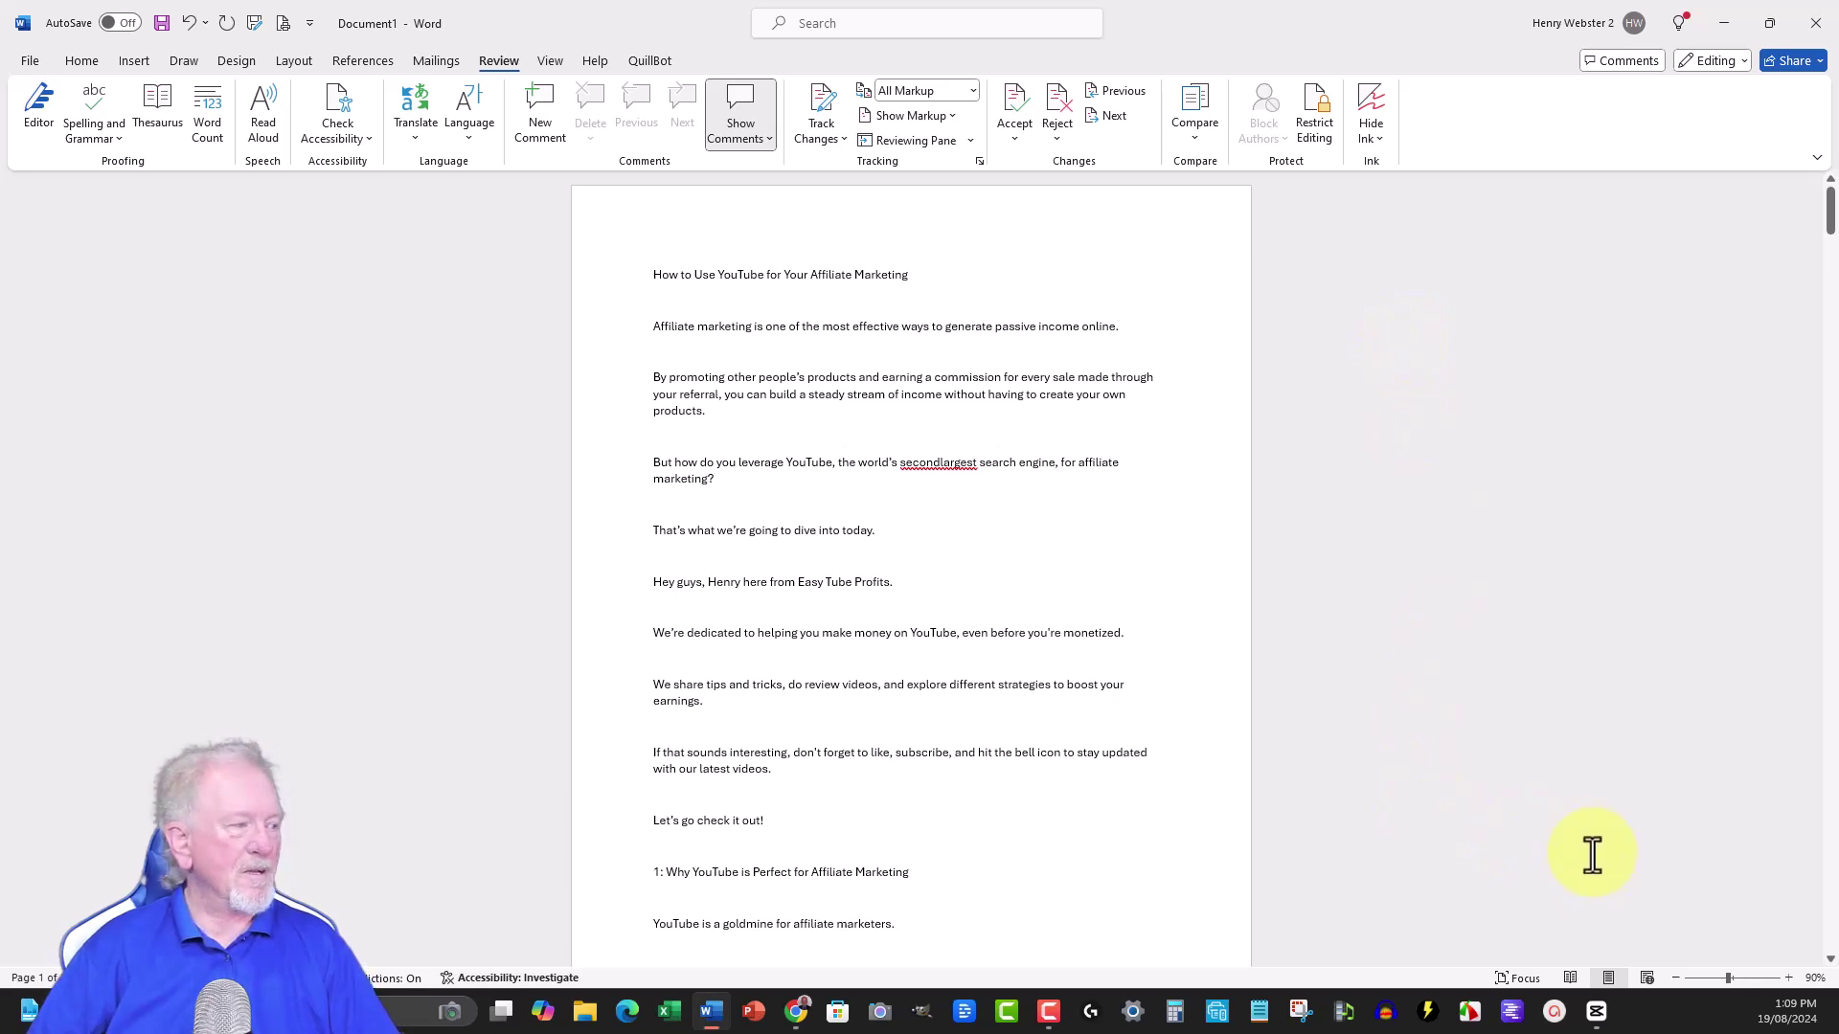
In CapCut, start Script to video and pick the Other AI writer category
{"action": "left_click", "coordinate": [1596, 1011]}
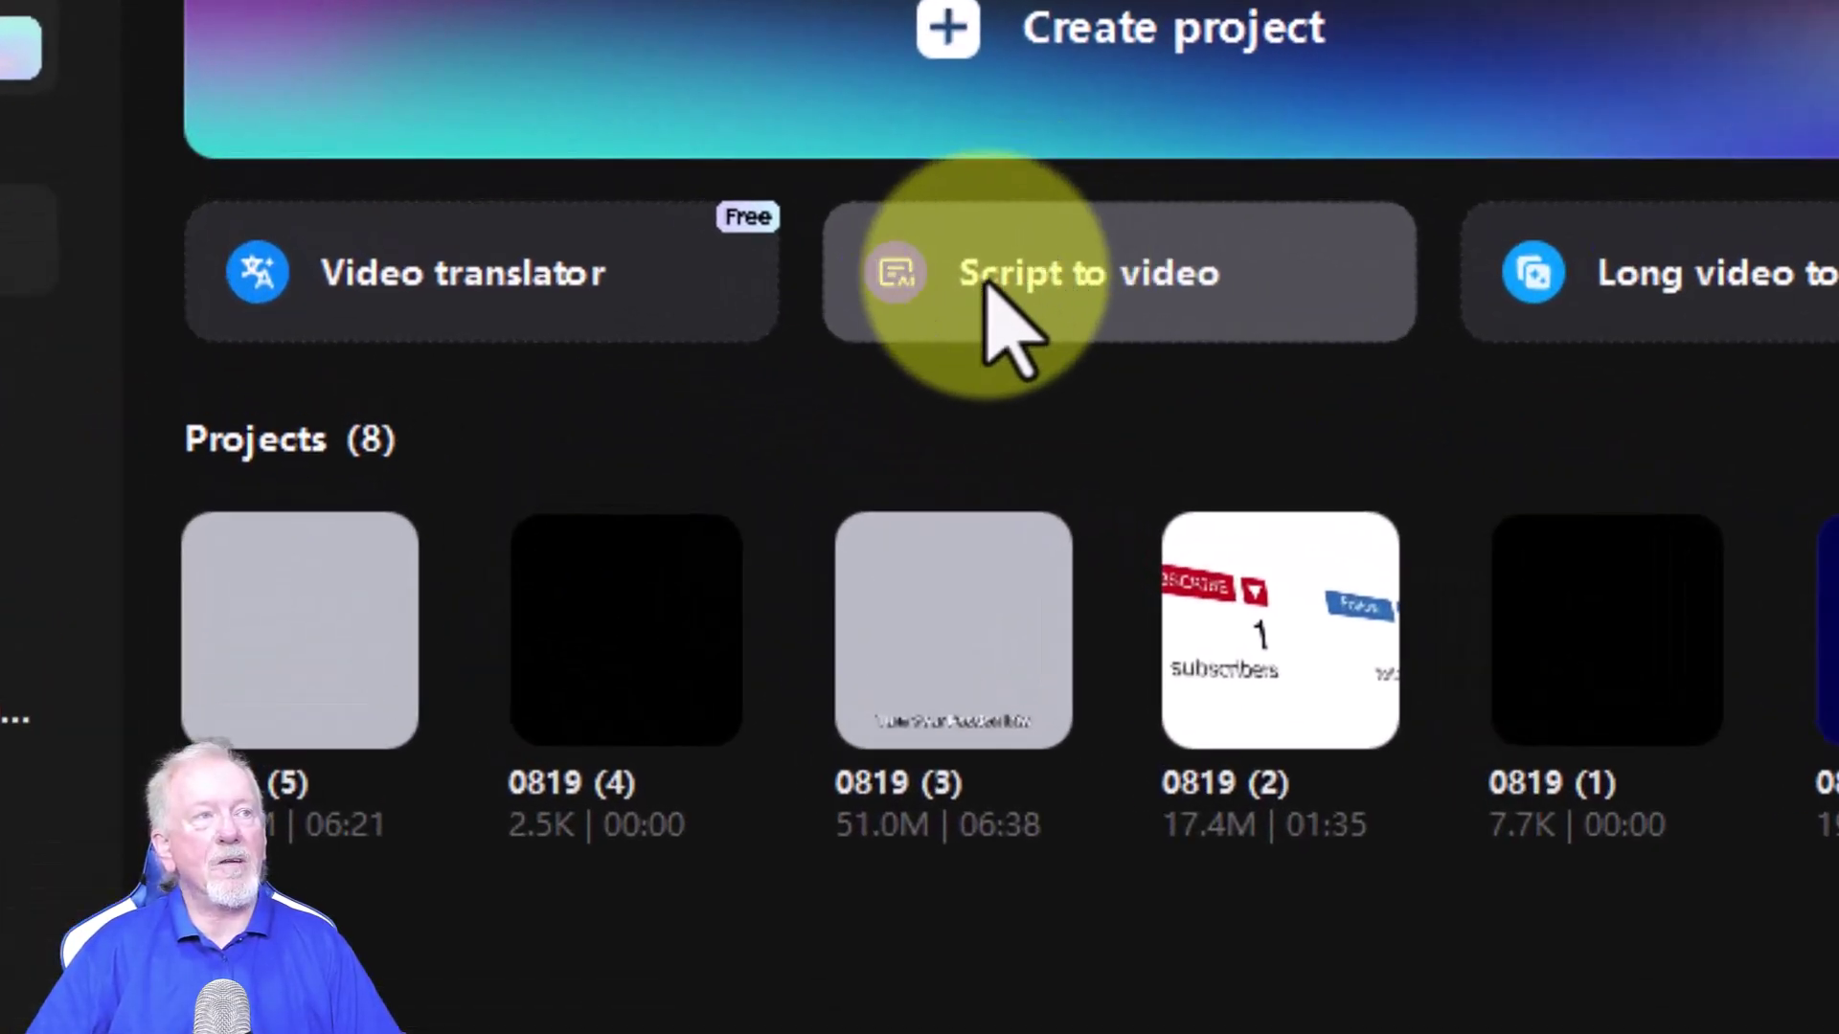
{"action": "left_click", "coordinate": [986, 287]}
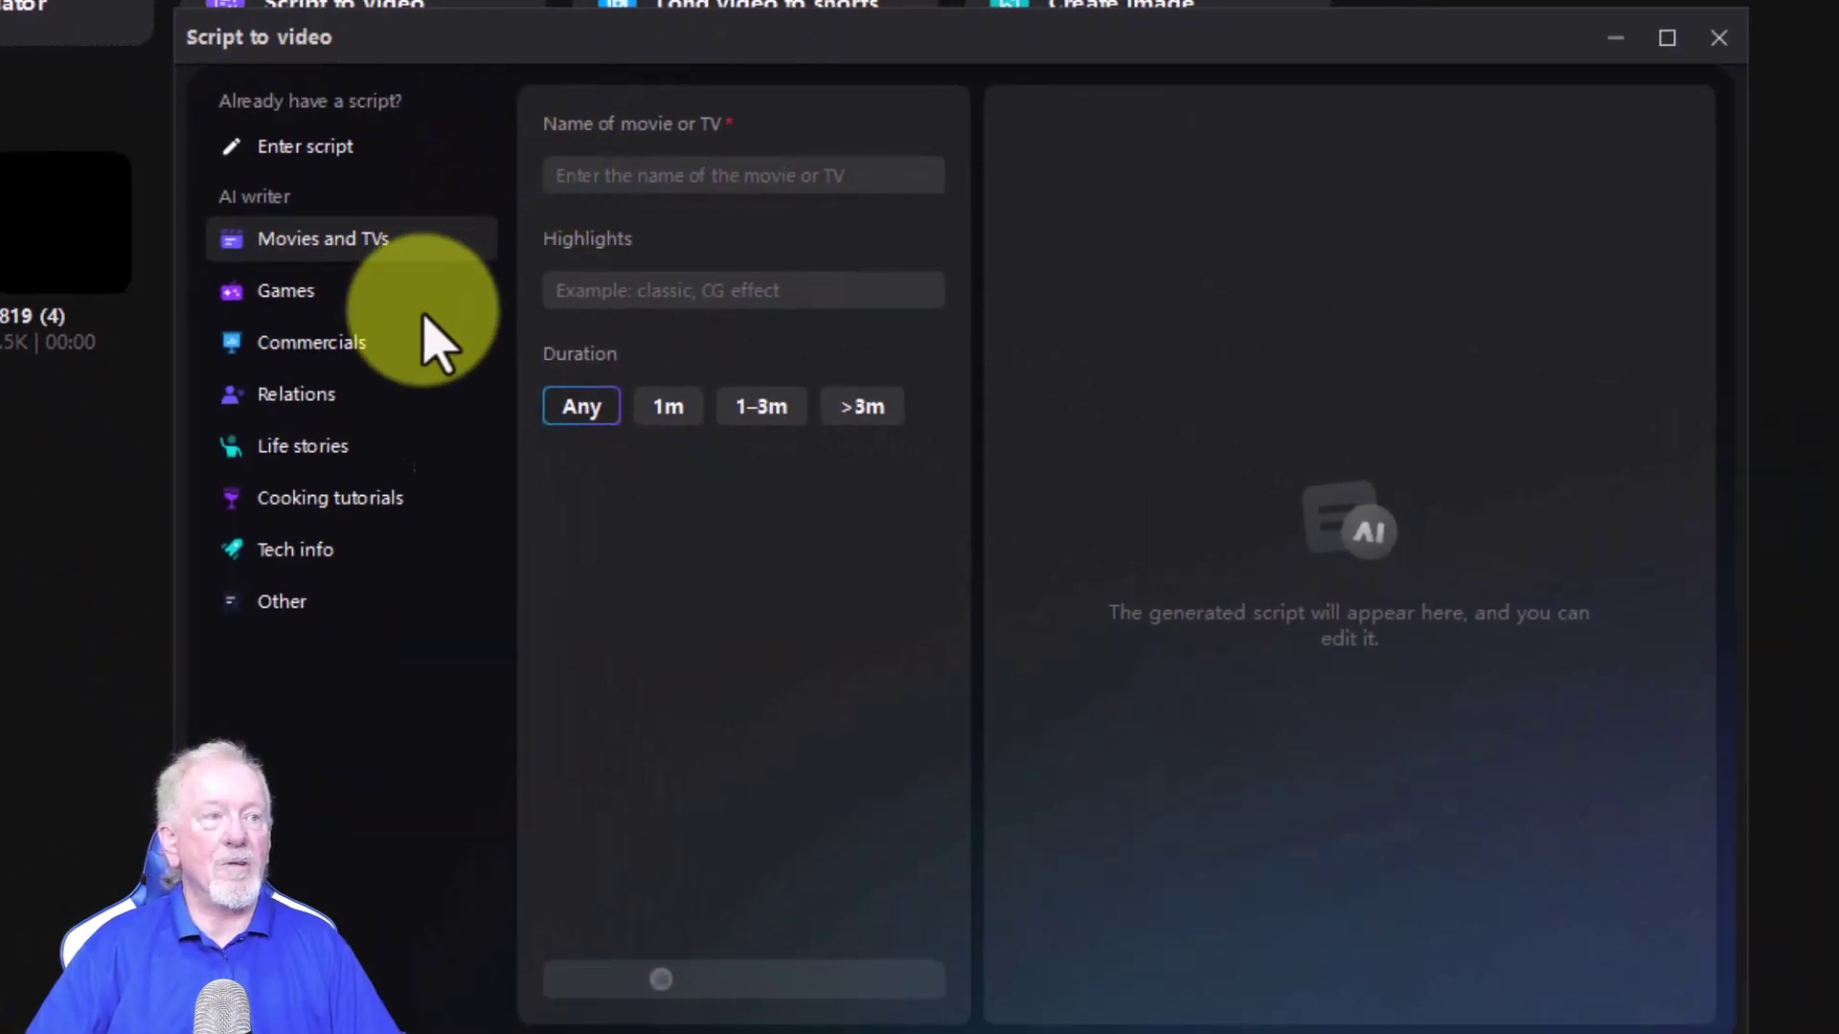
{"action": "left_click", "coordinate": [277, 603]}
{"action": "left_click", "coordinate": [611, 143]}
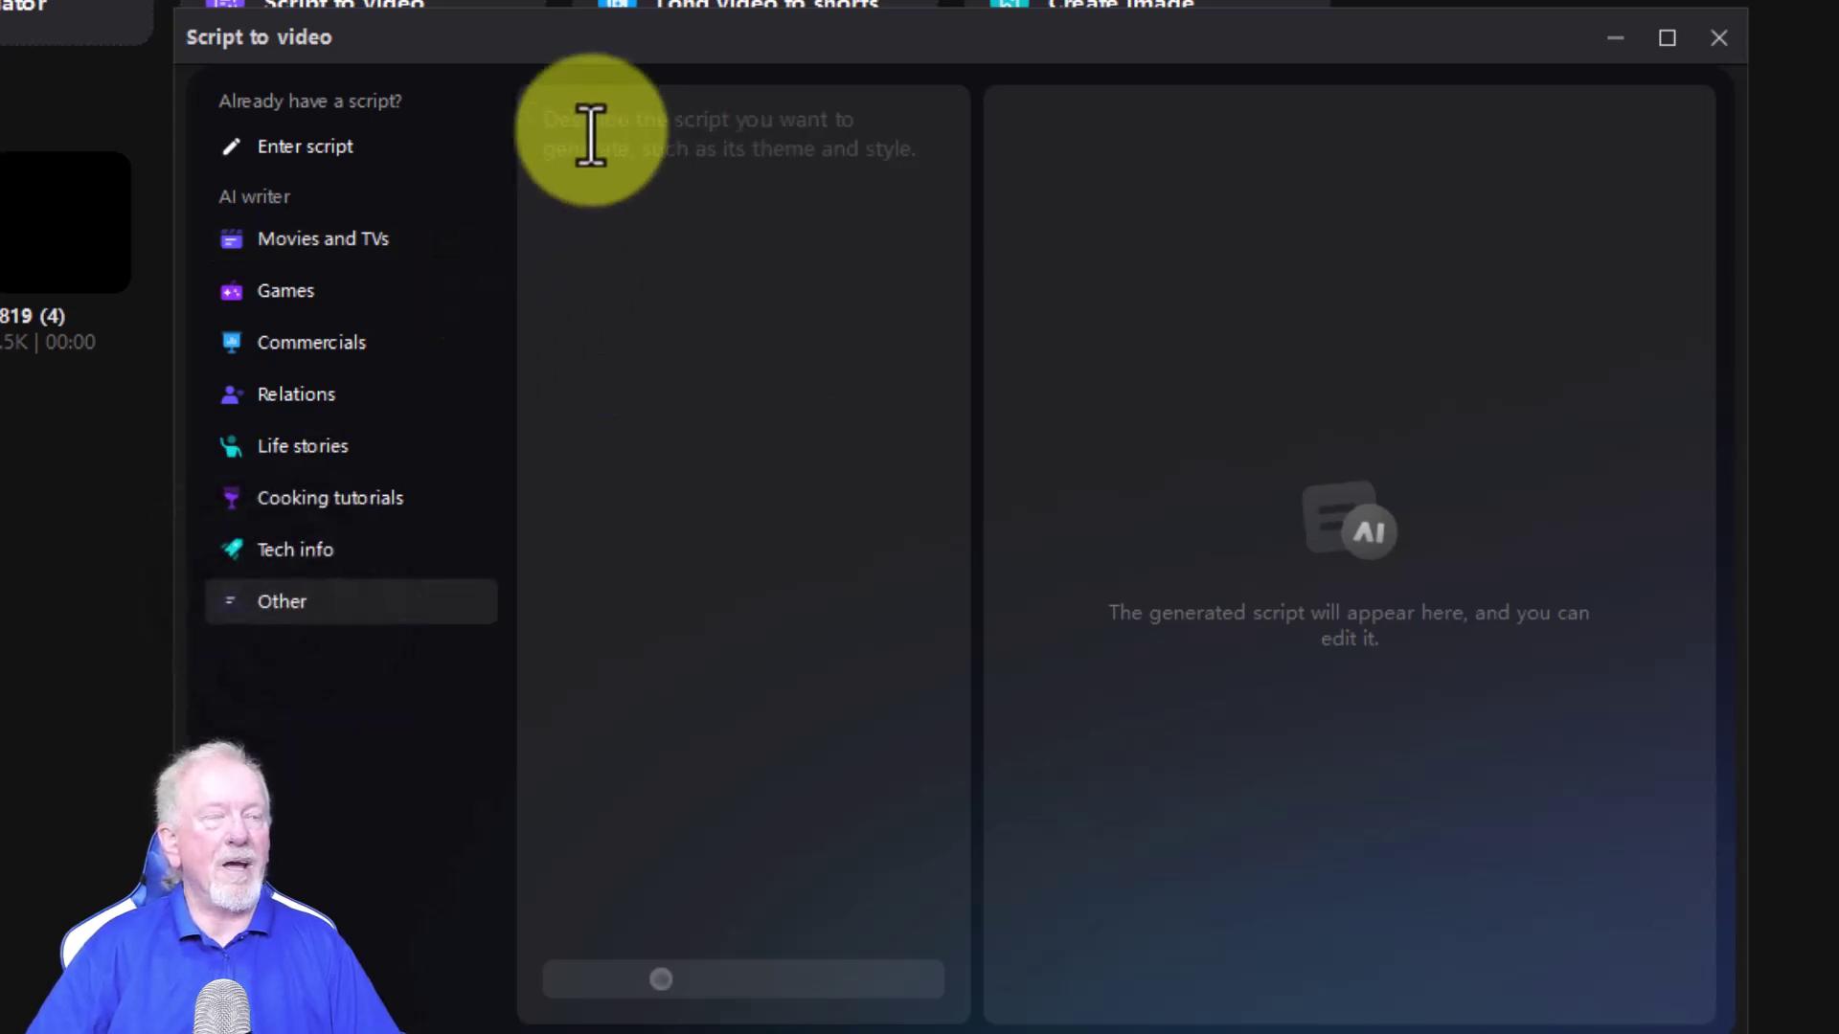
Generate an AI script on monetizing a YouTube channel before reaching YouTube Partner Program criteria
{"action": "left_click", "coordinate": [1191, 288]}
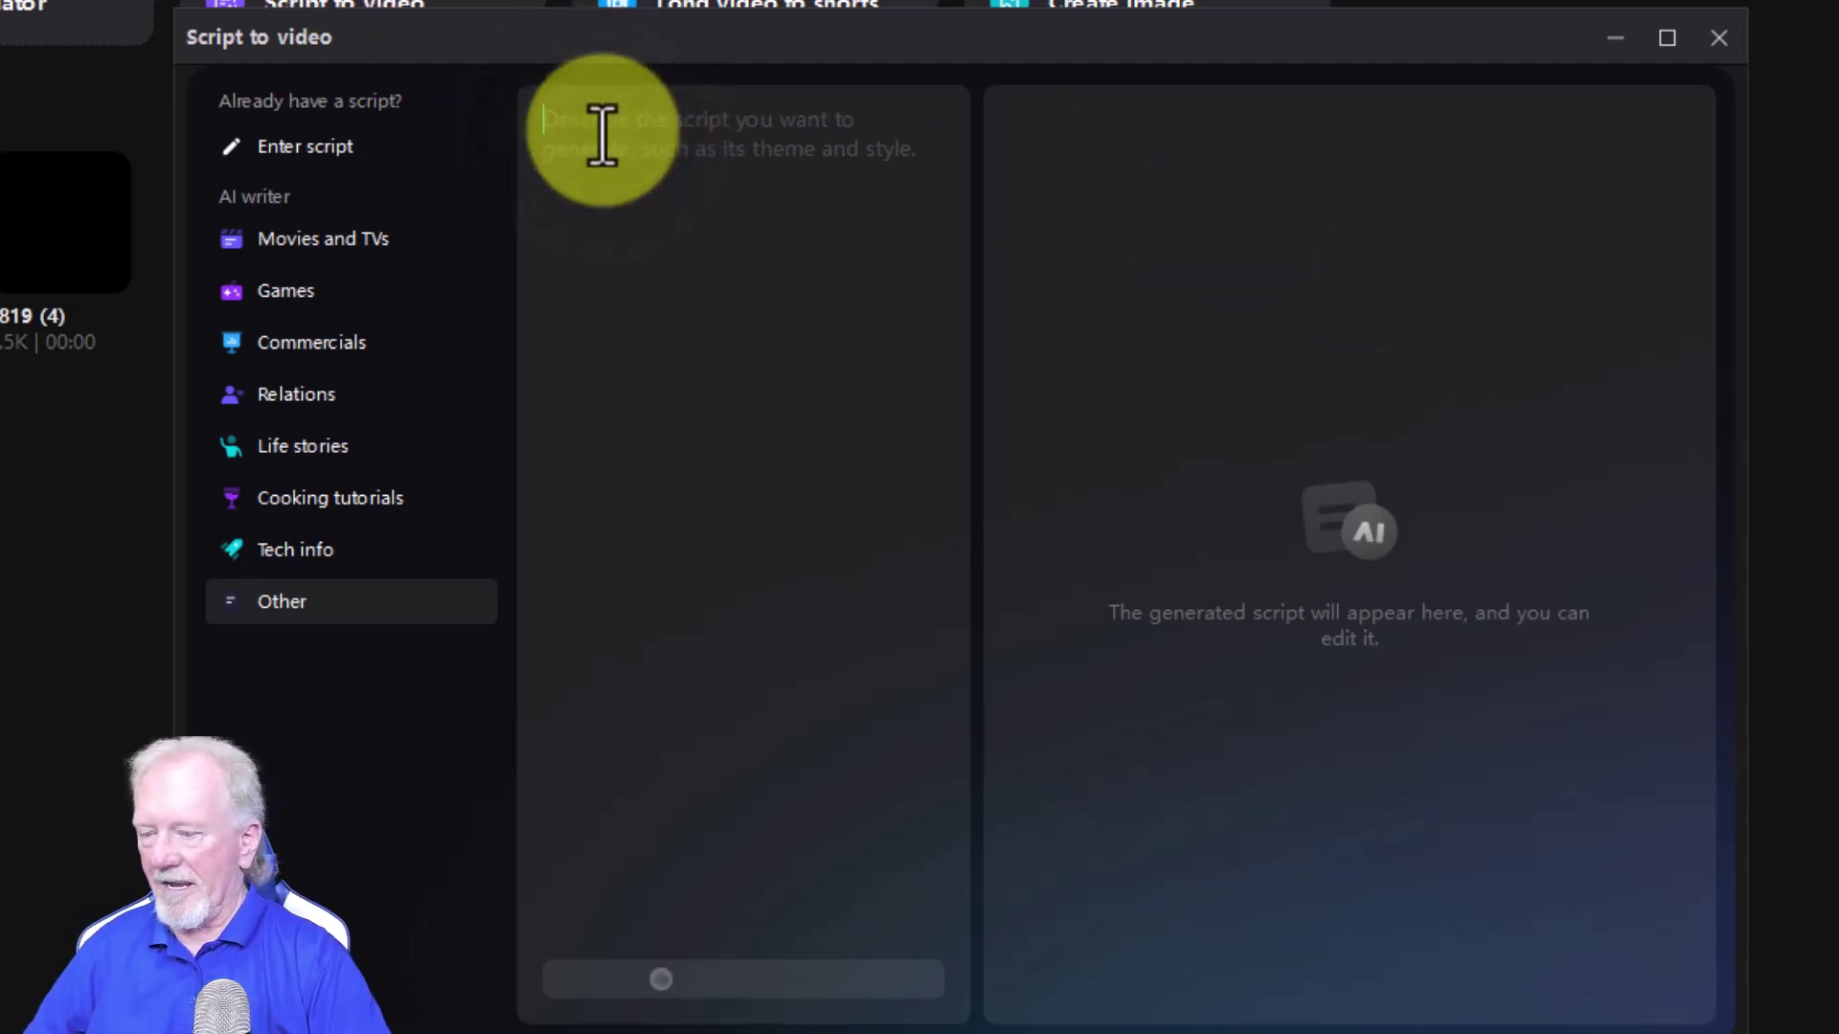
{"action": "type", "text": "create a script about how"}
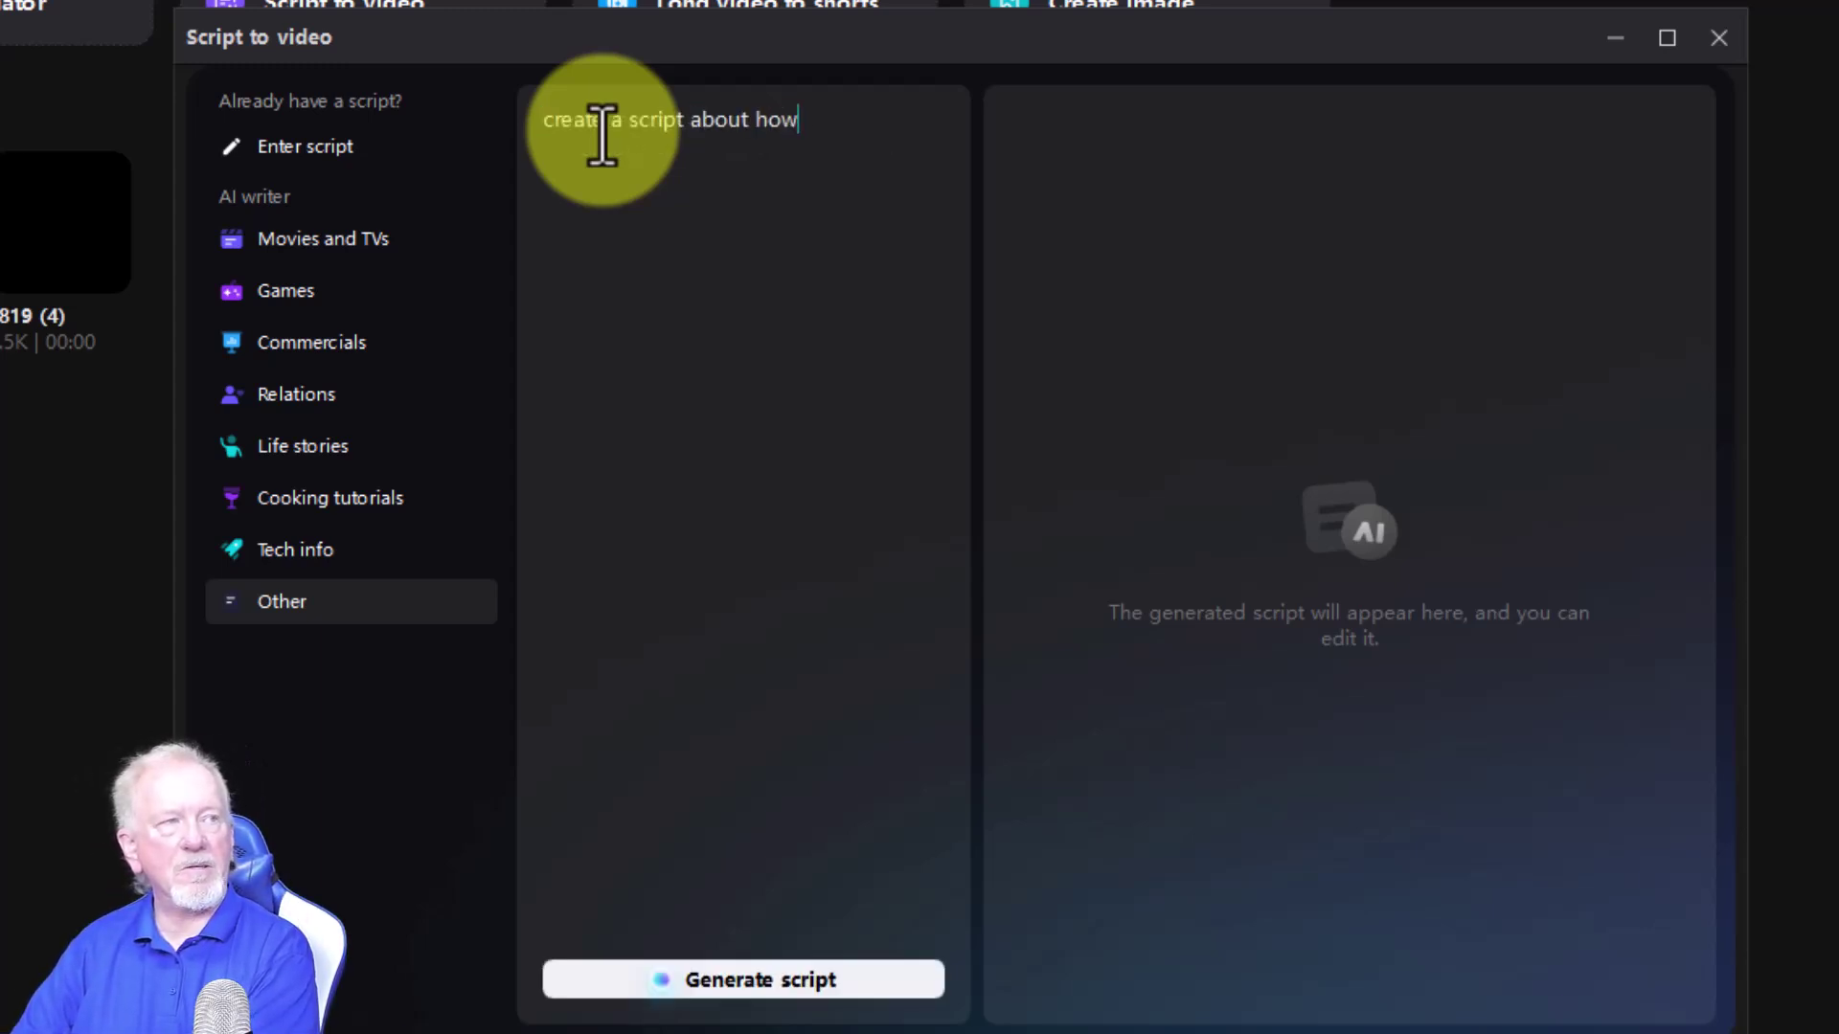
{"action": "type", "text": " to monetize your youtube channel before you hit"}
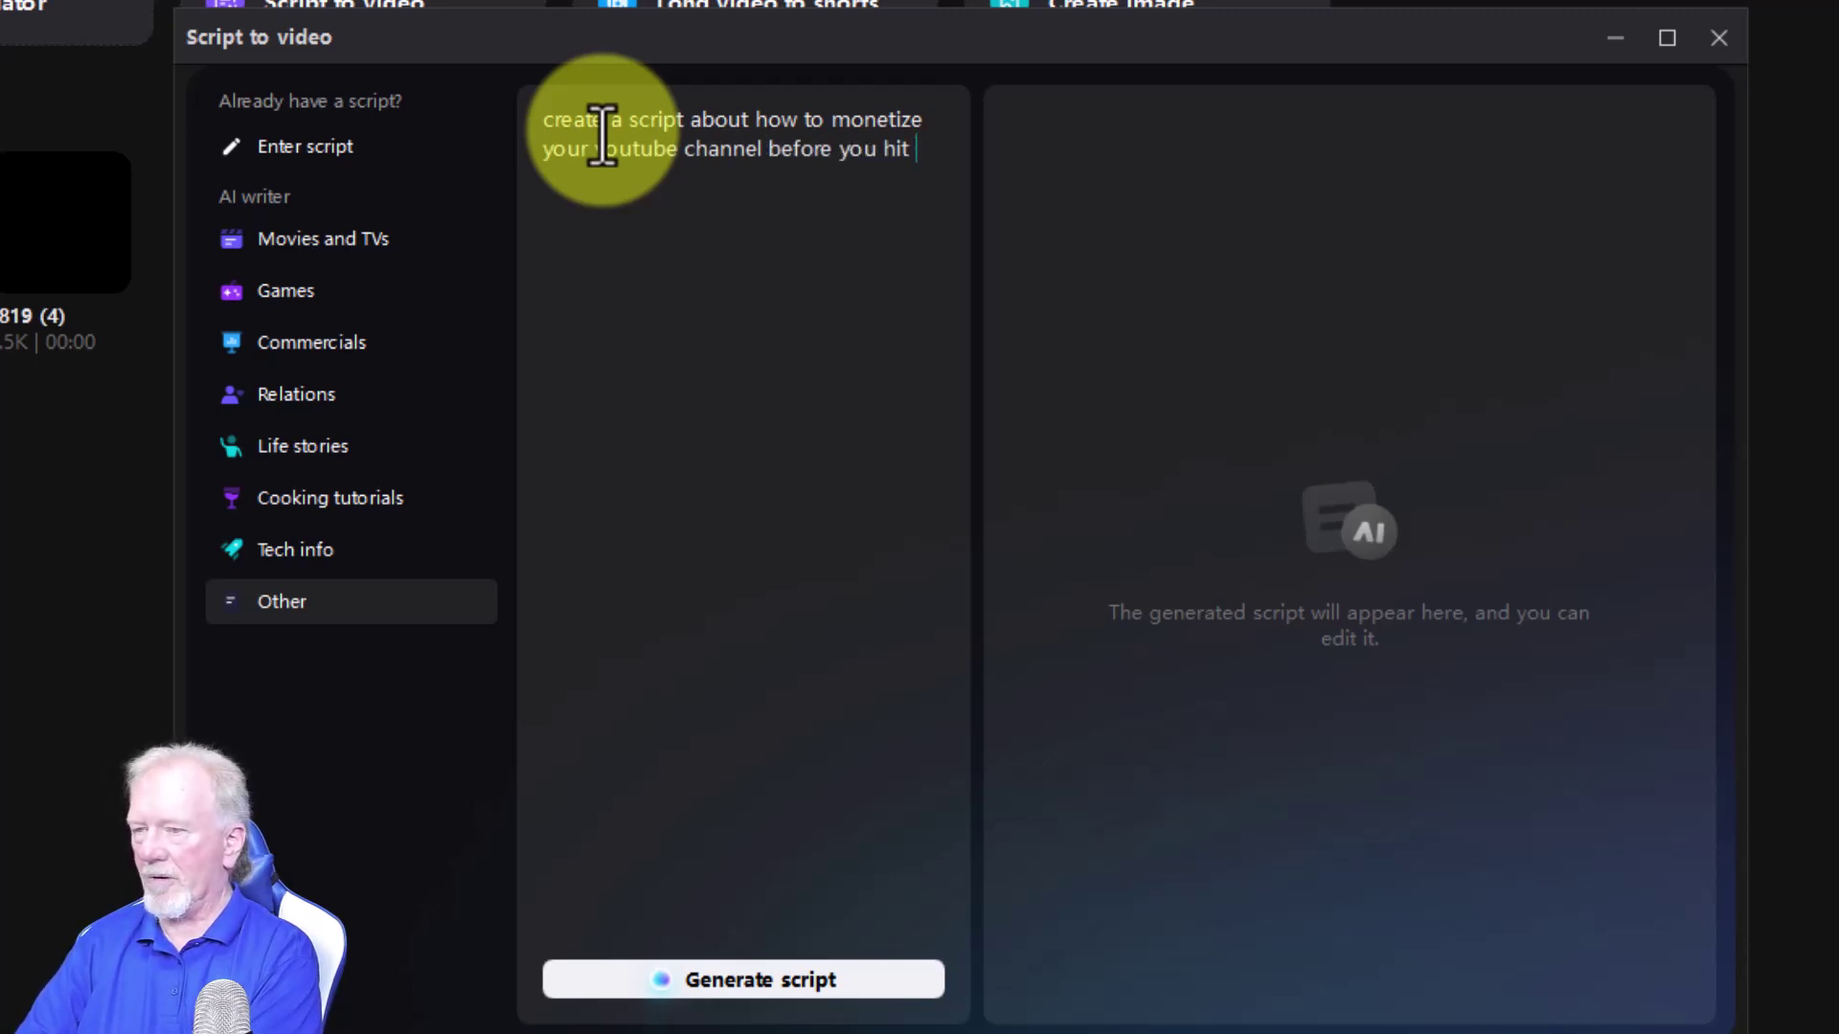
{"action": "type", "text": " the YouTube Partnership Program Criteria"}
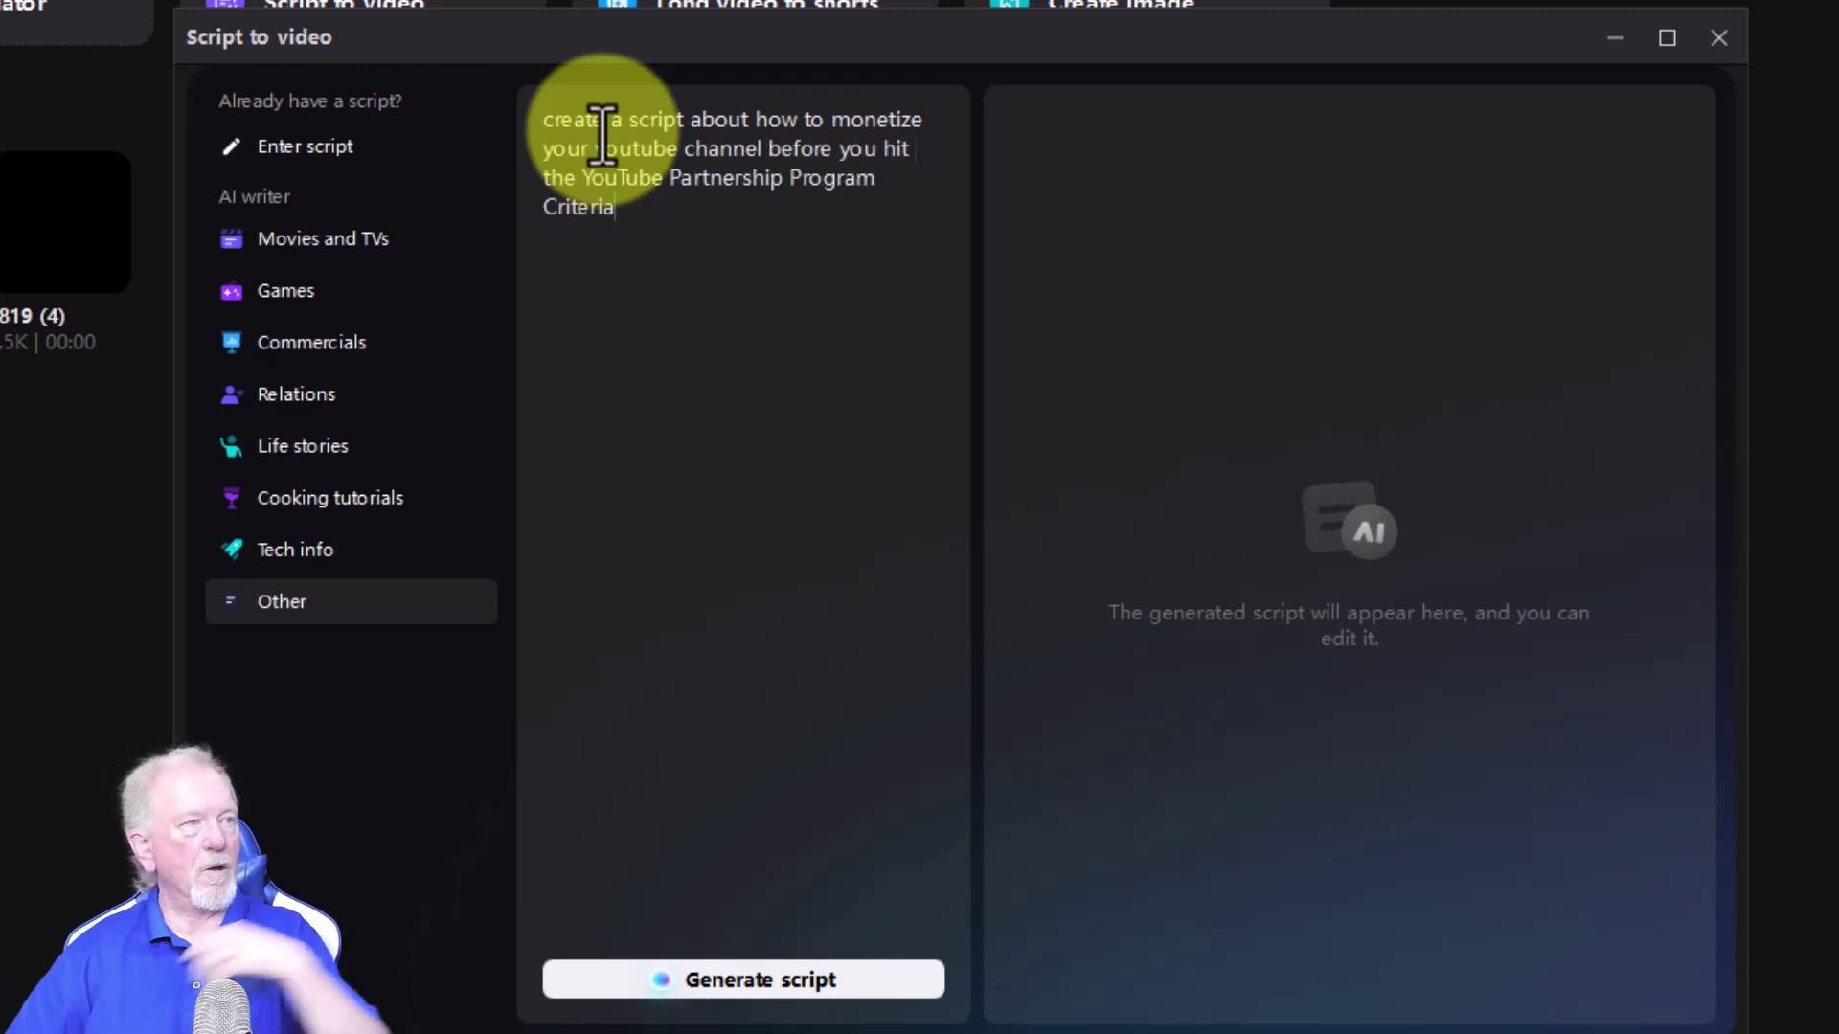
{"action": "left_click", "coordinate": [763, 982]}
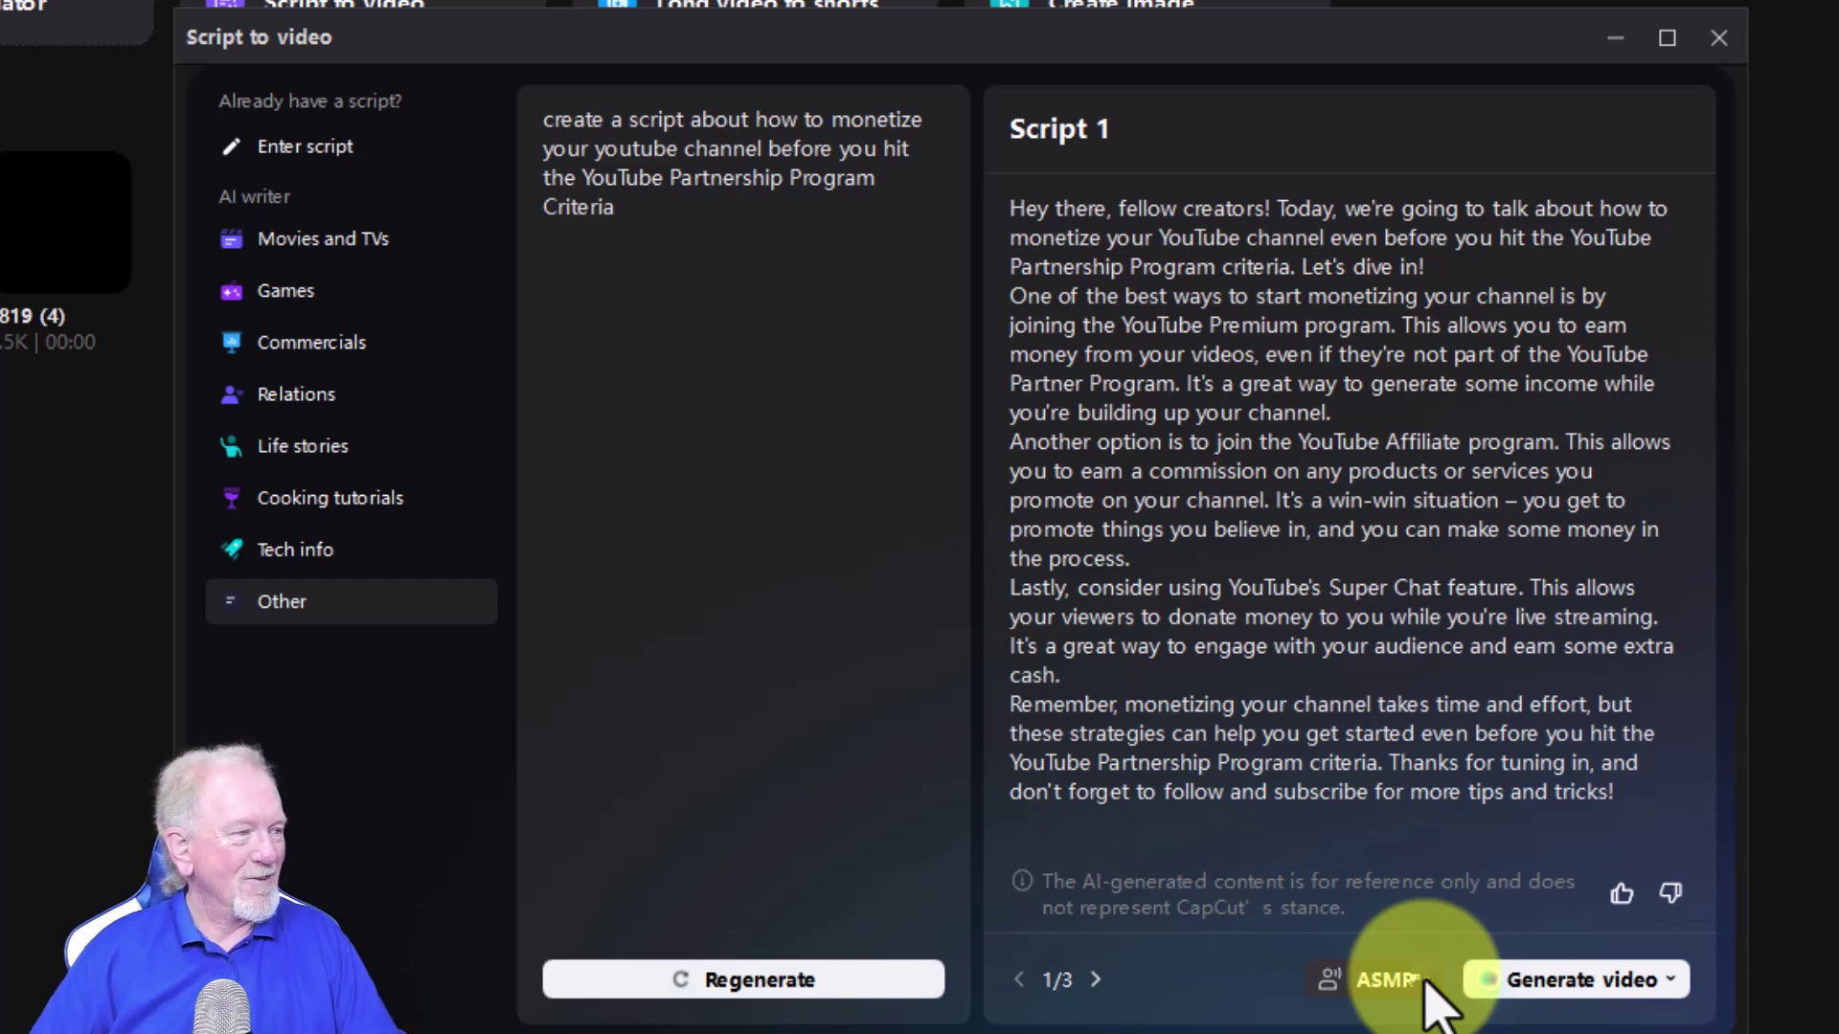
Choose Old Style Advertising Man as narrator voice and delete all Script 1 text
{"action": "left_click", "coordinate": [1408, 980]}
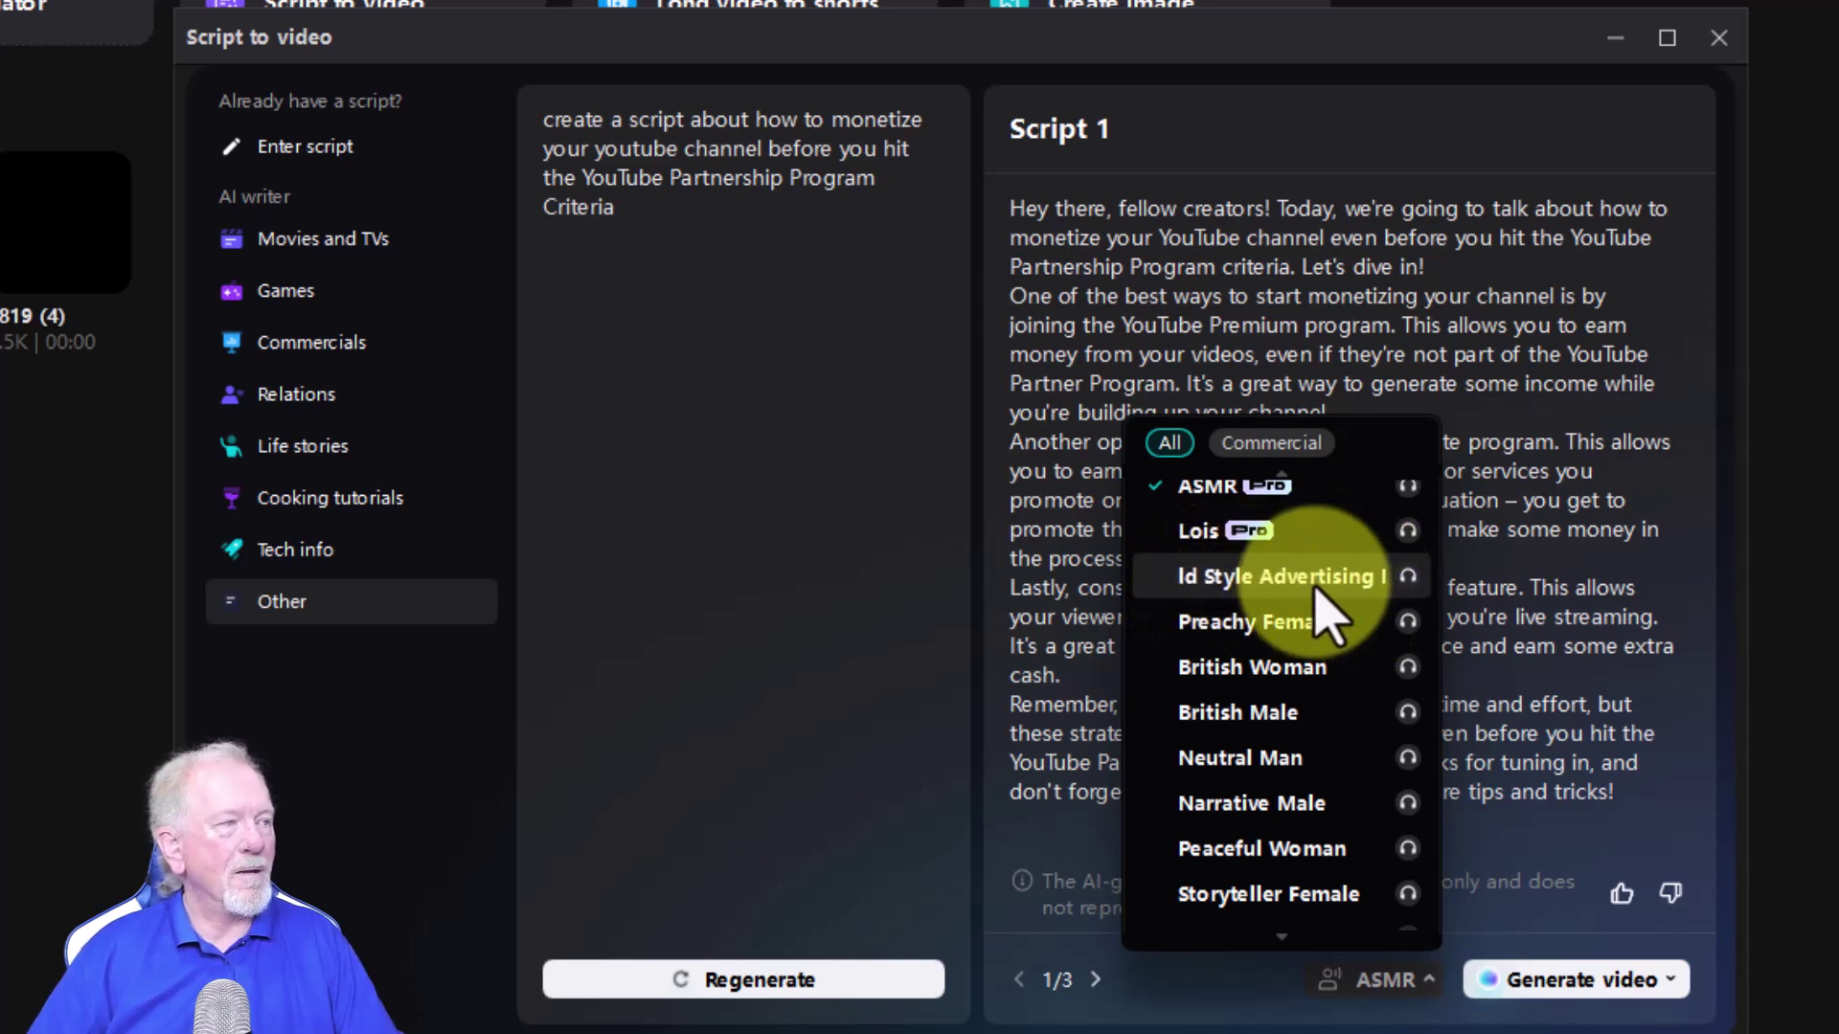
{"action": "left_click", "coordinate": [1408, 577]}
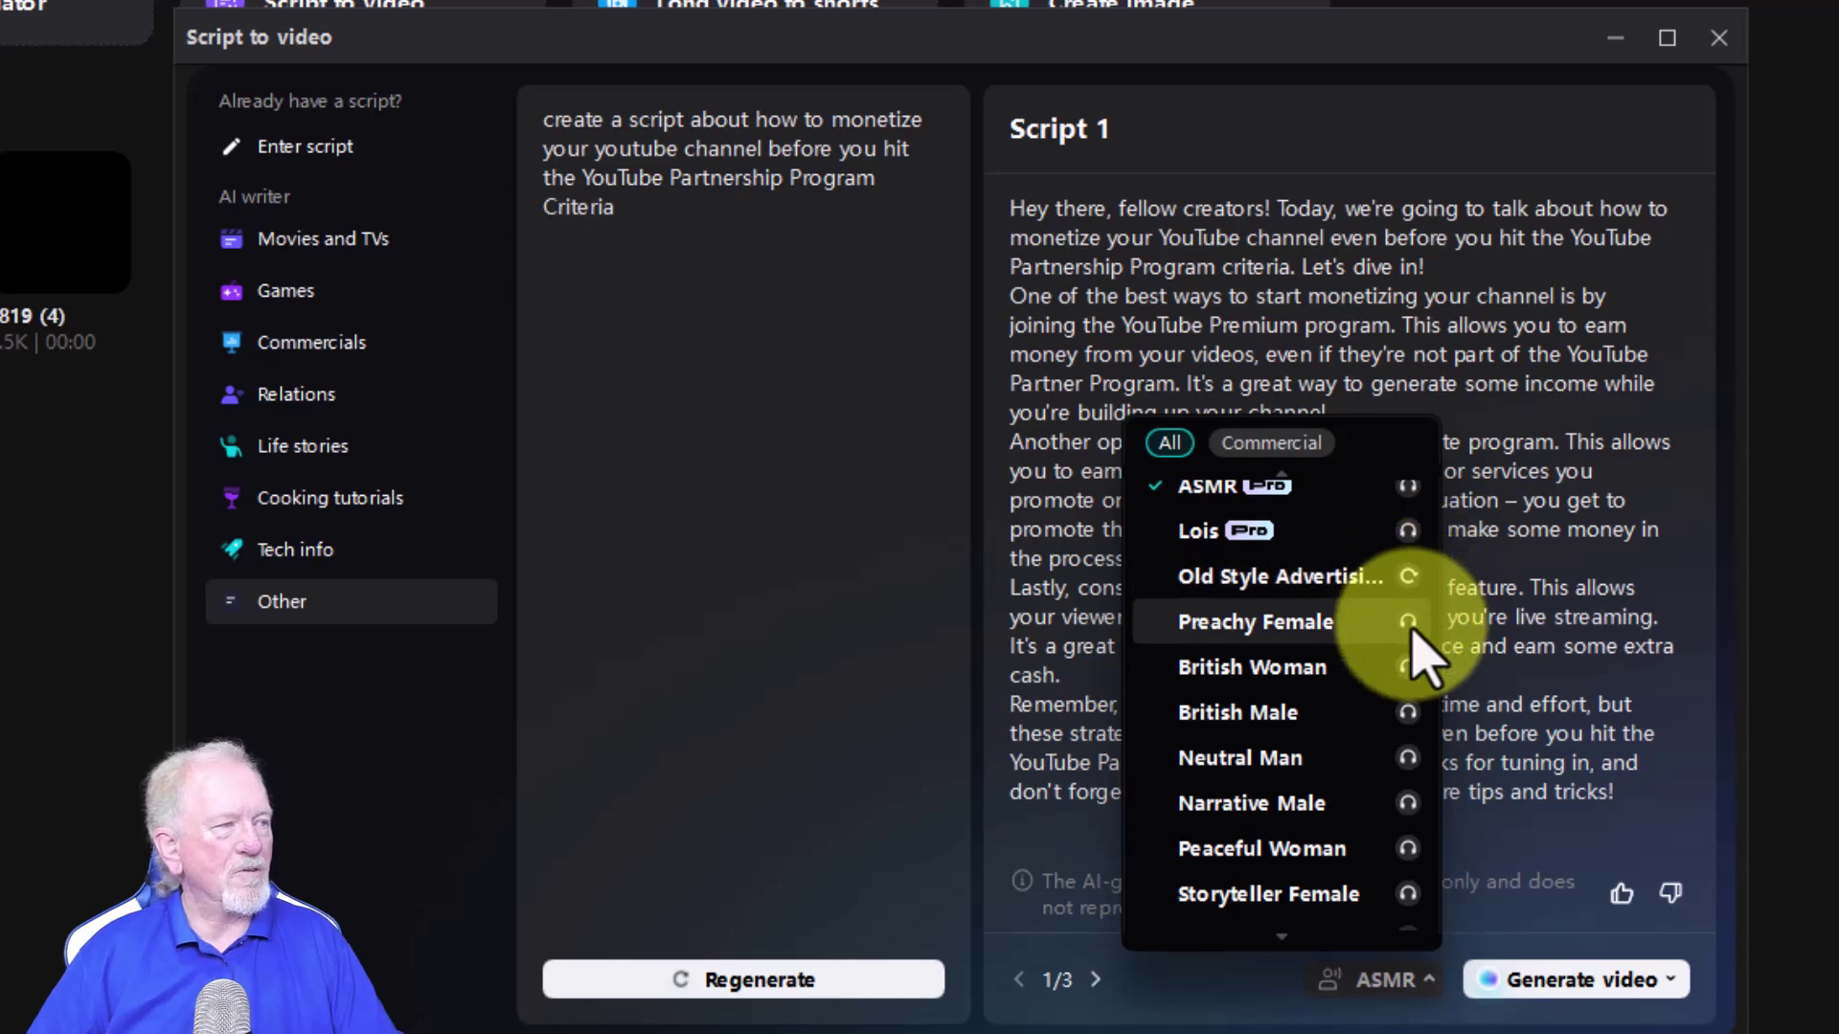
{"action": "left_click", "coordinate": [1407, 718]}
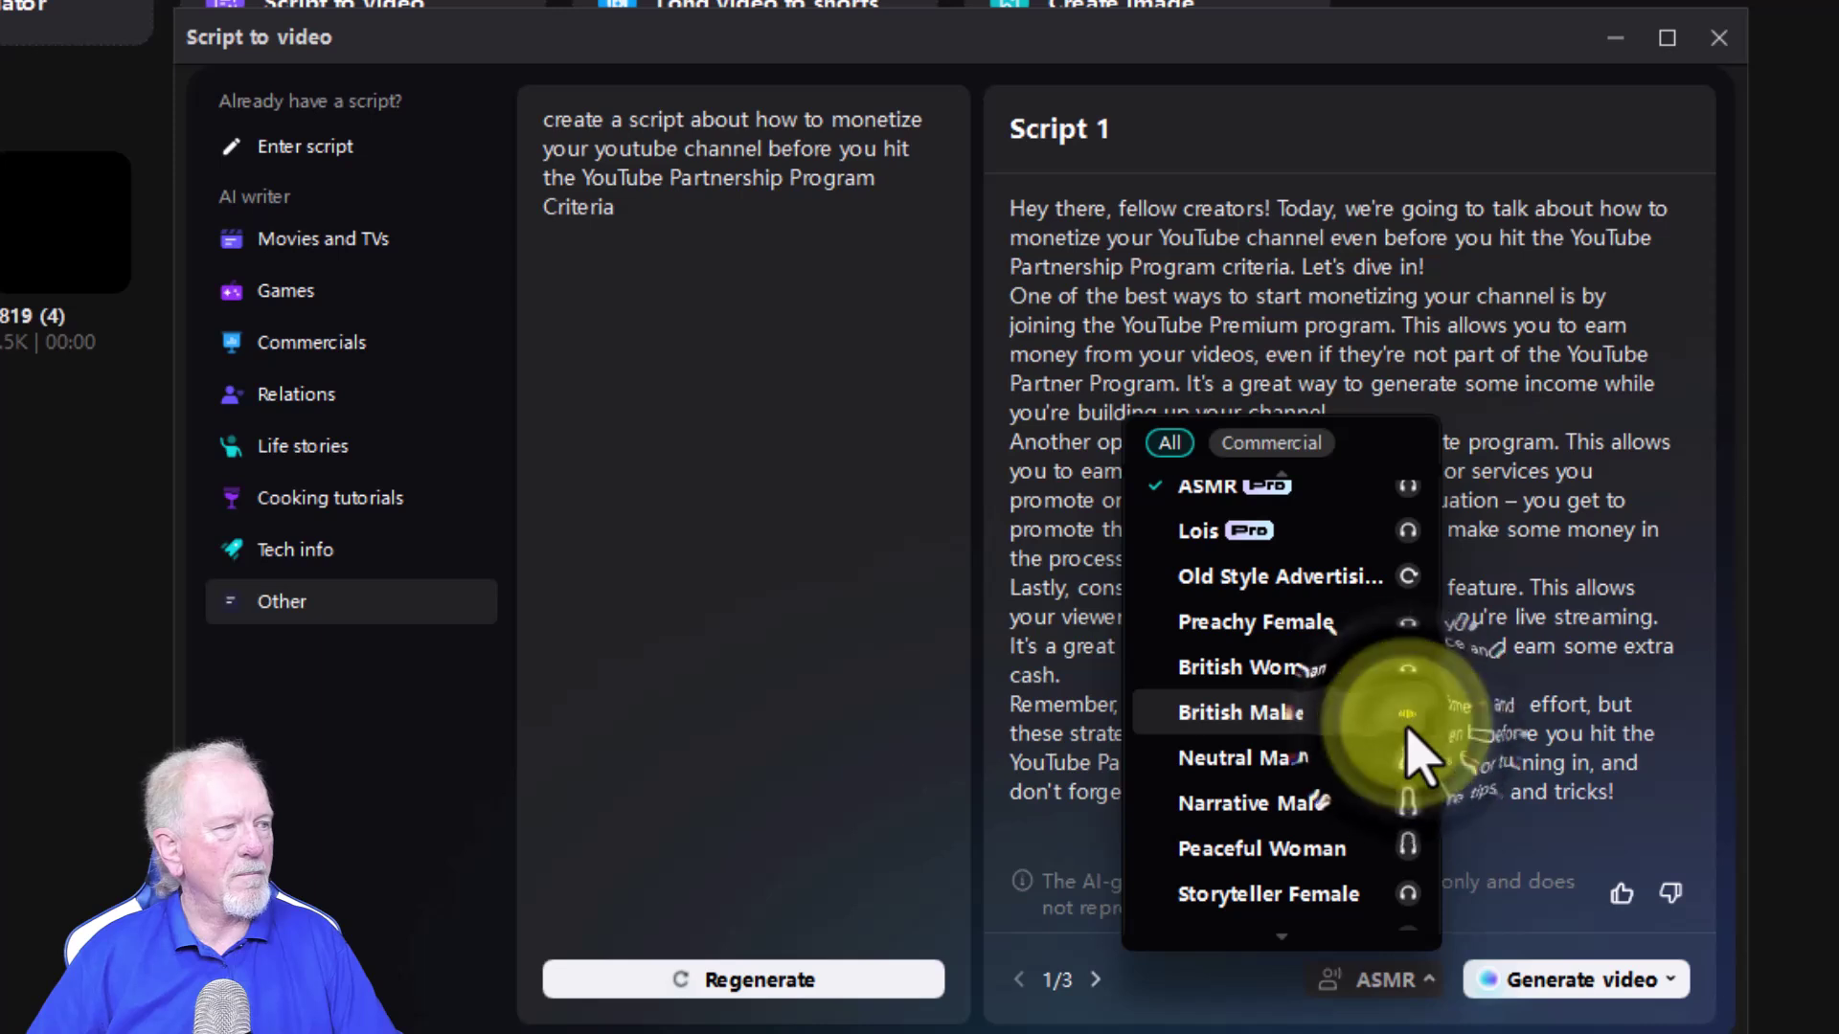
{"action": "left_click", "coordinate": [1405, 805]}
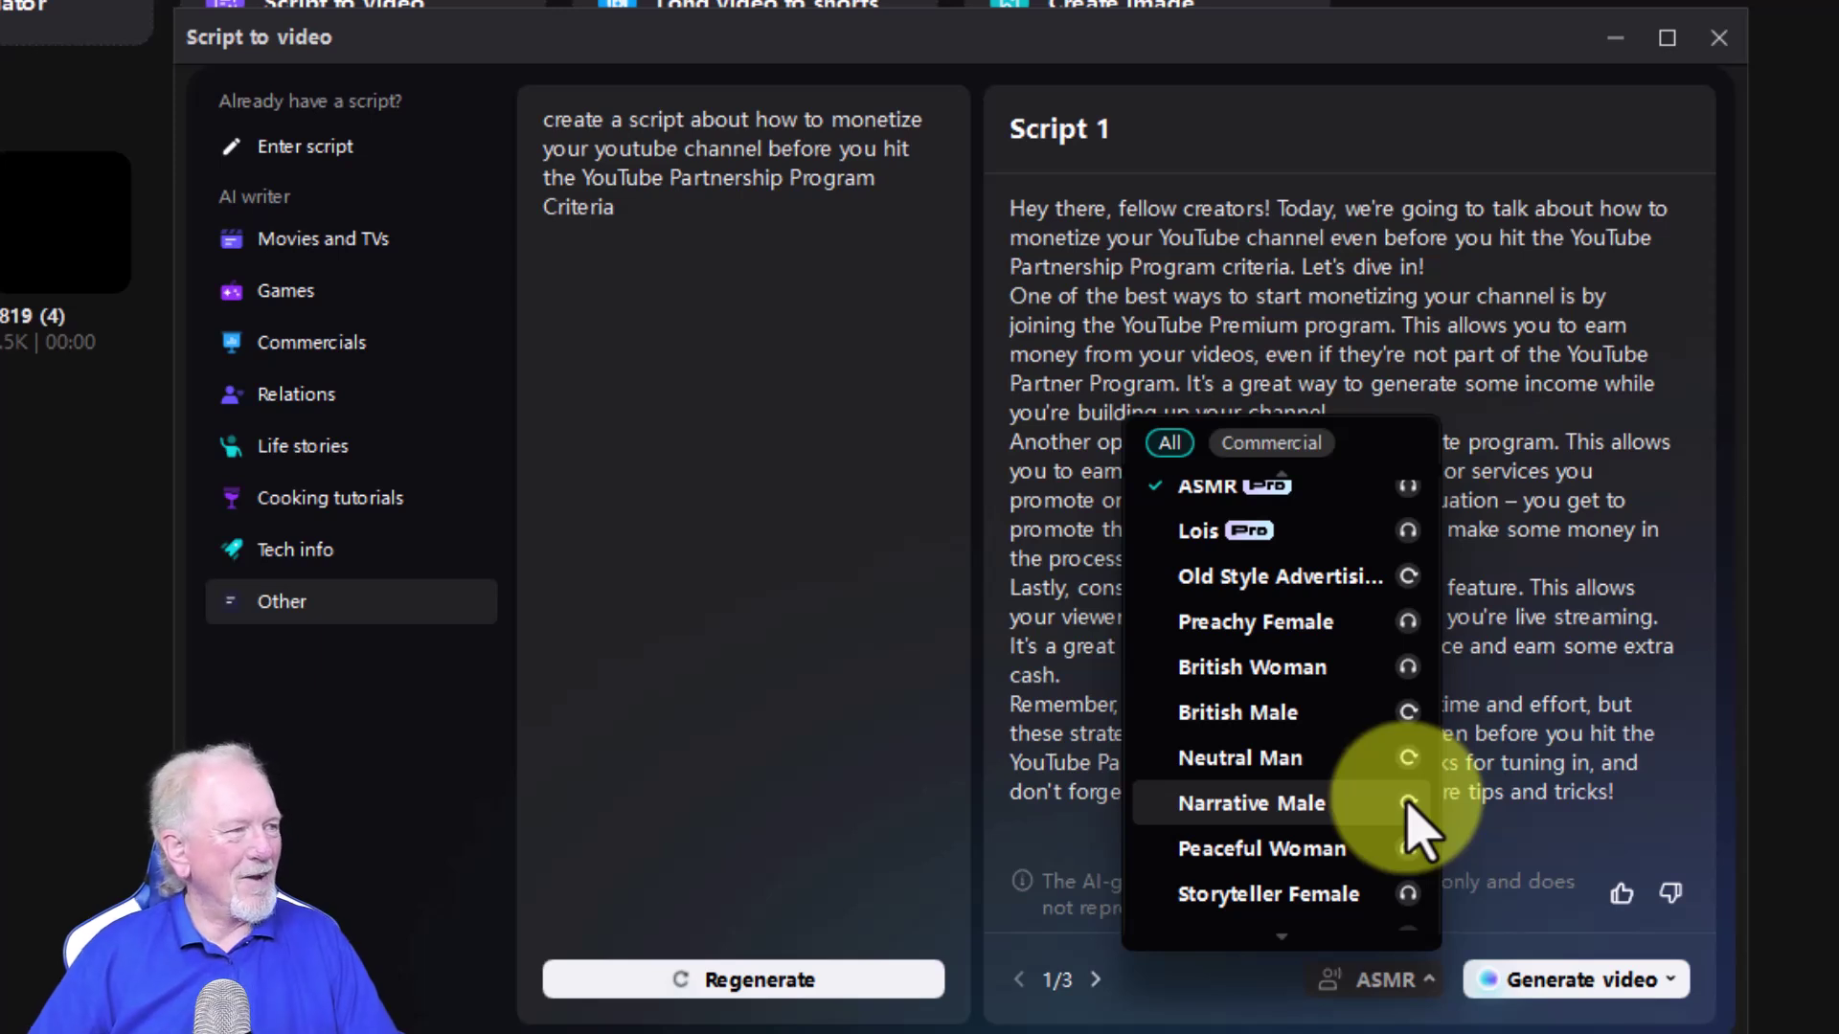
{"action": "left_click", "coordinate": [1204, 586]}
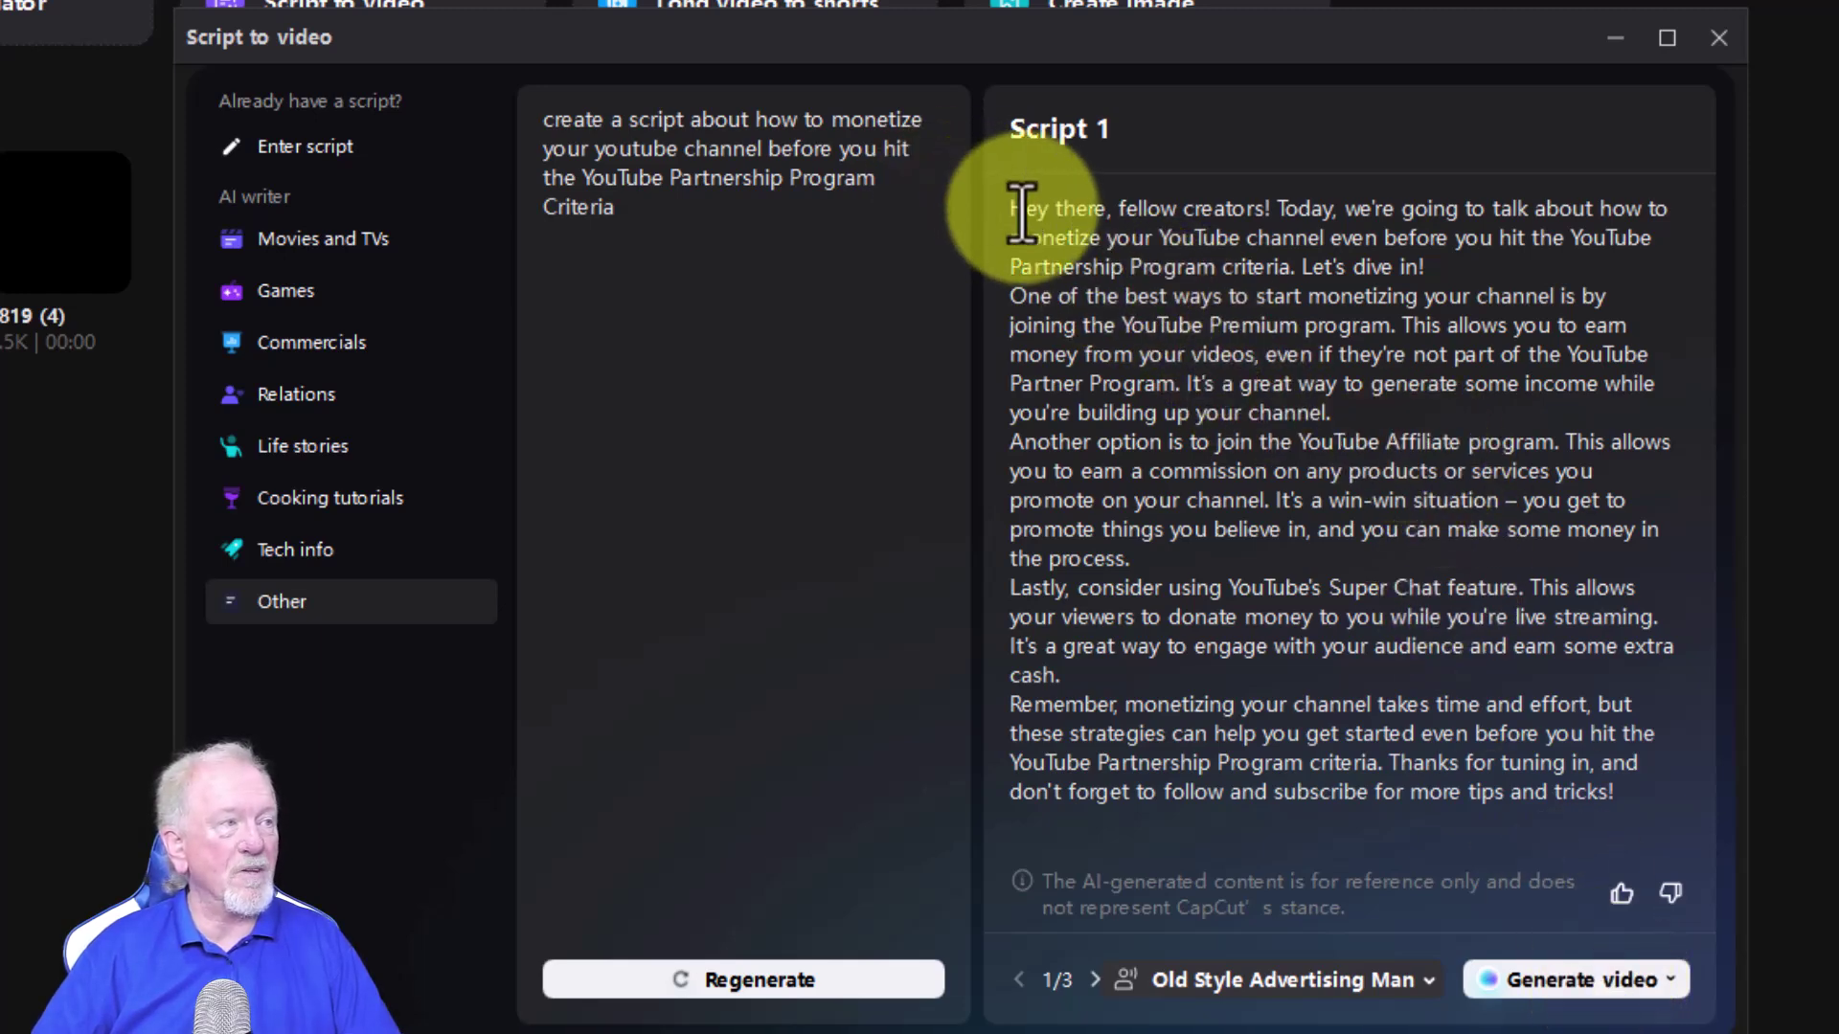
{"action": "left_click_drag", "start_coordinate": [1010, 212], "coordinate": [1646, 1001]}
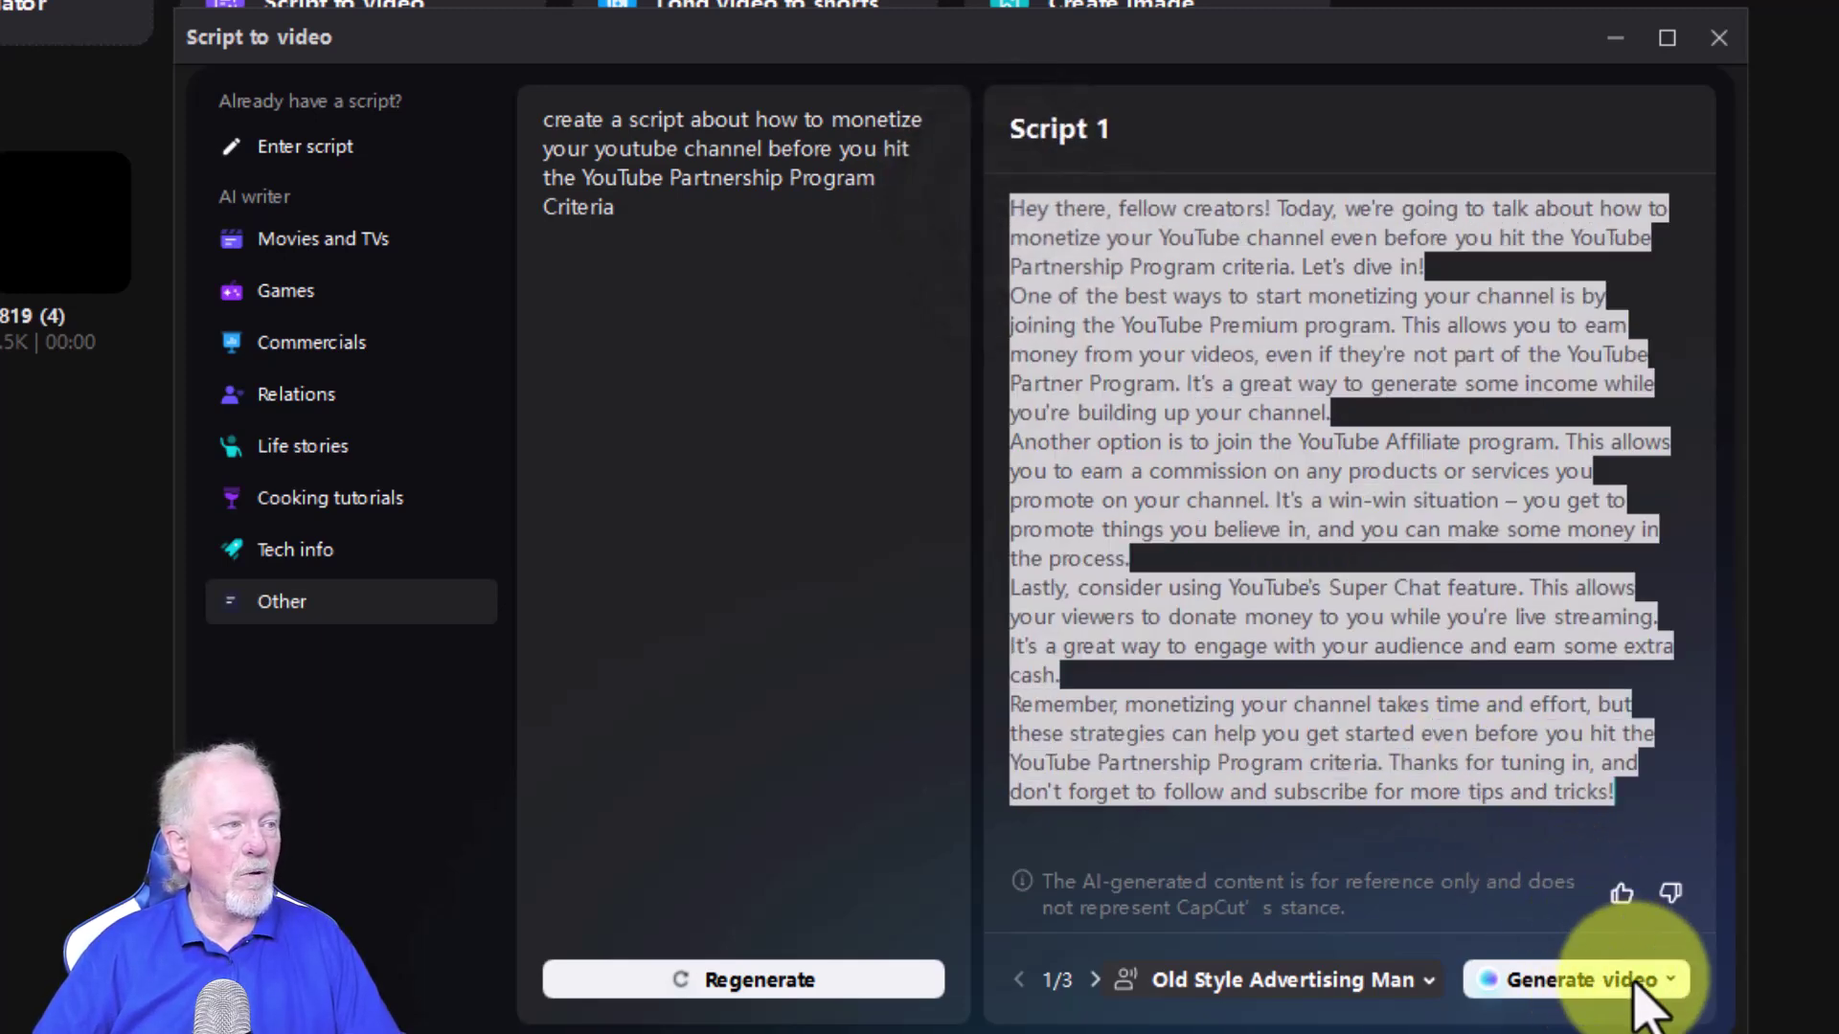
{"action": "key", "text": "BackSpace"}
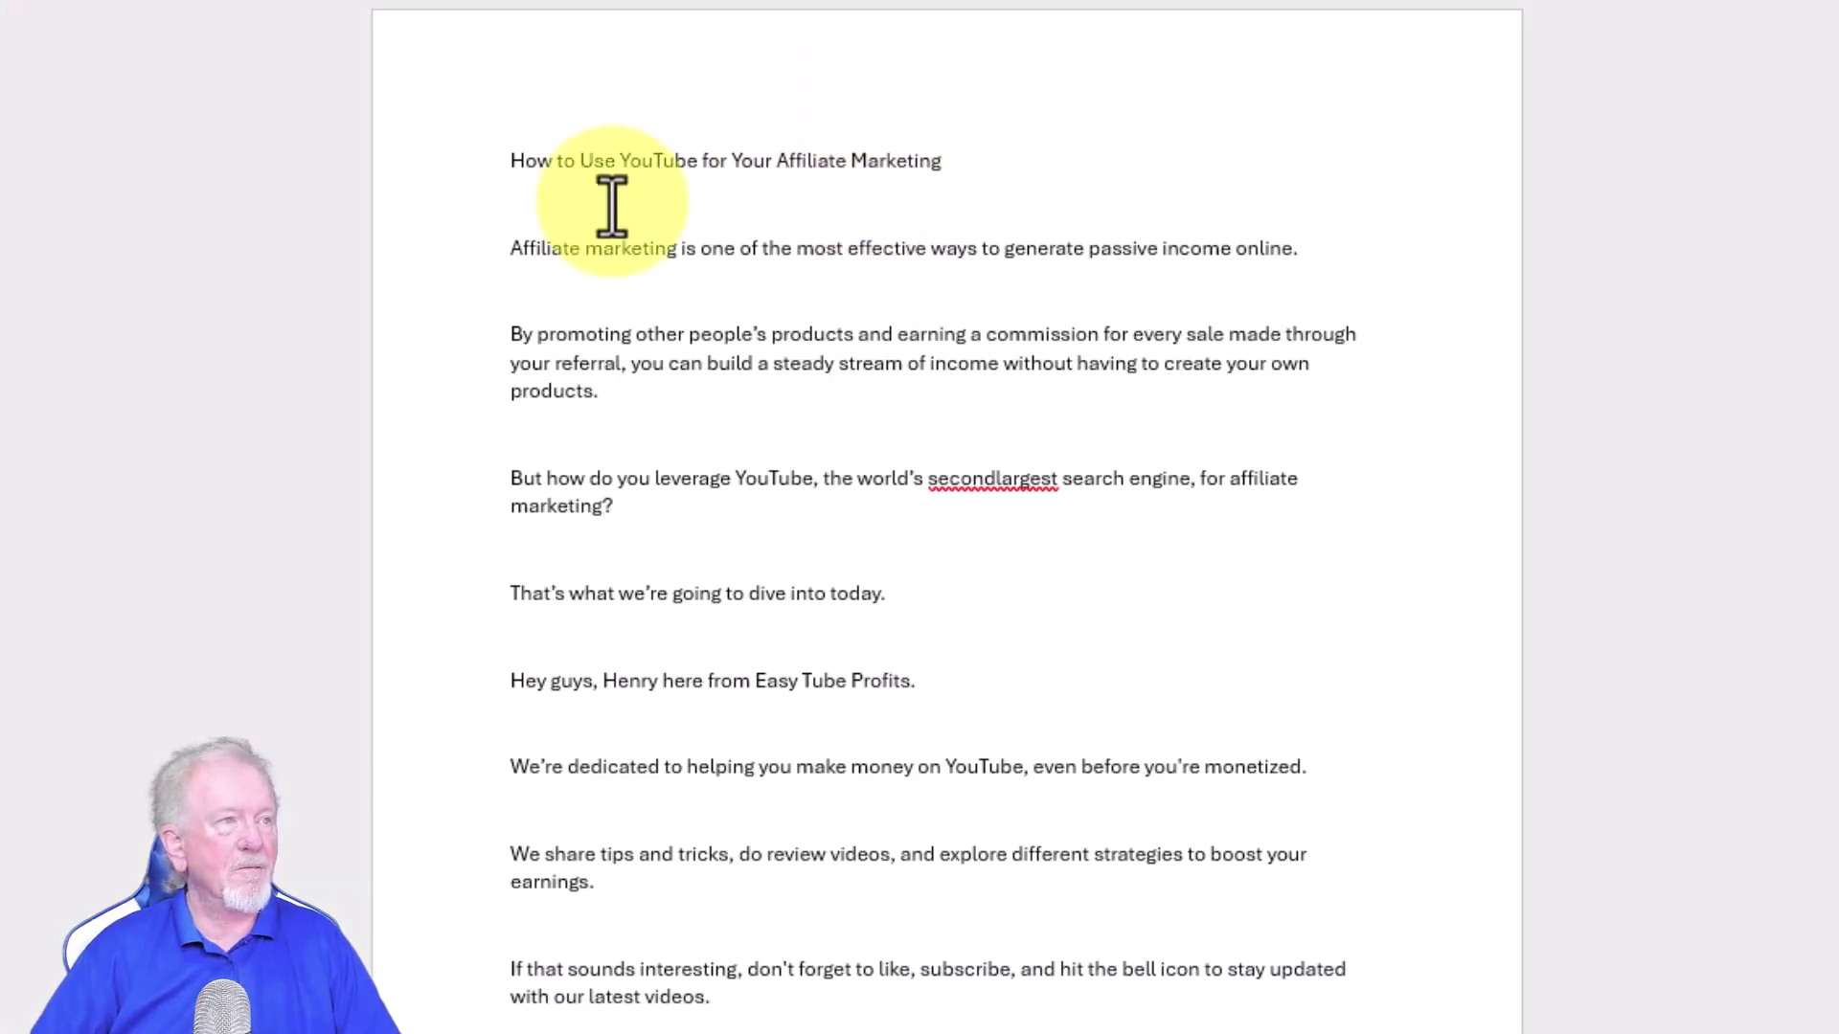
Copy the entire 'How to Use YouTube for Your Affiliate Marketing' script from Word
{"action": "left_click_drag", "start_coordinate": [614, 205], "coordinate": [632, 235]}
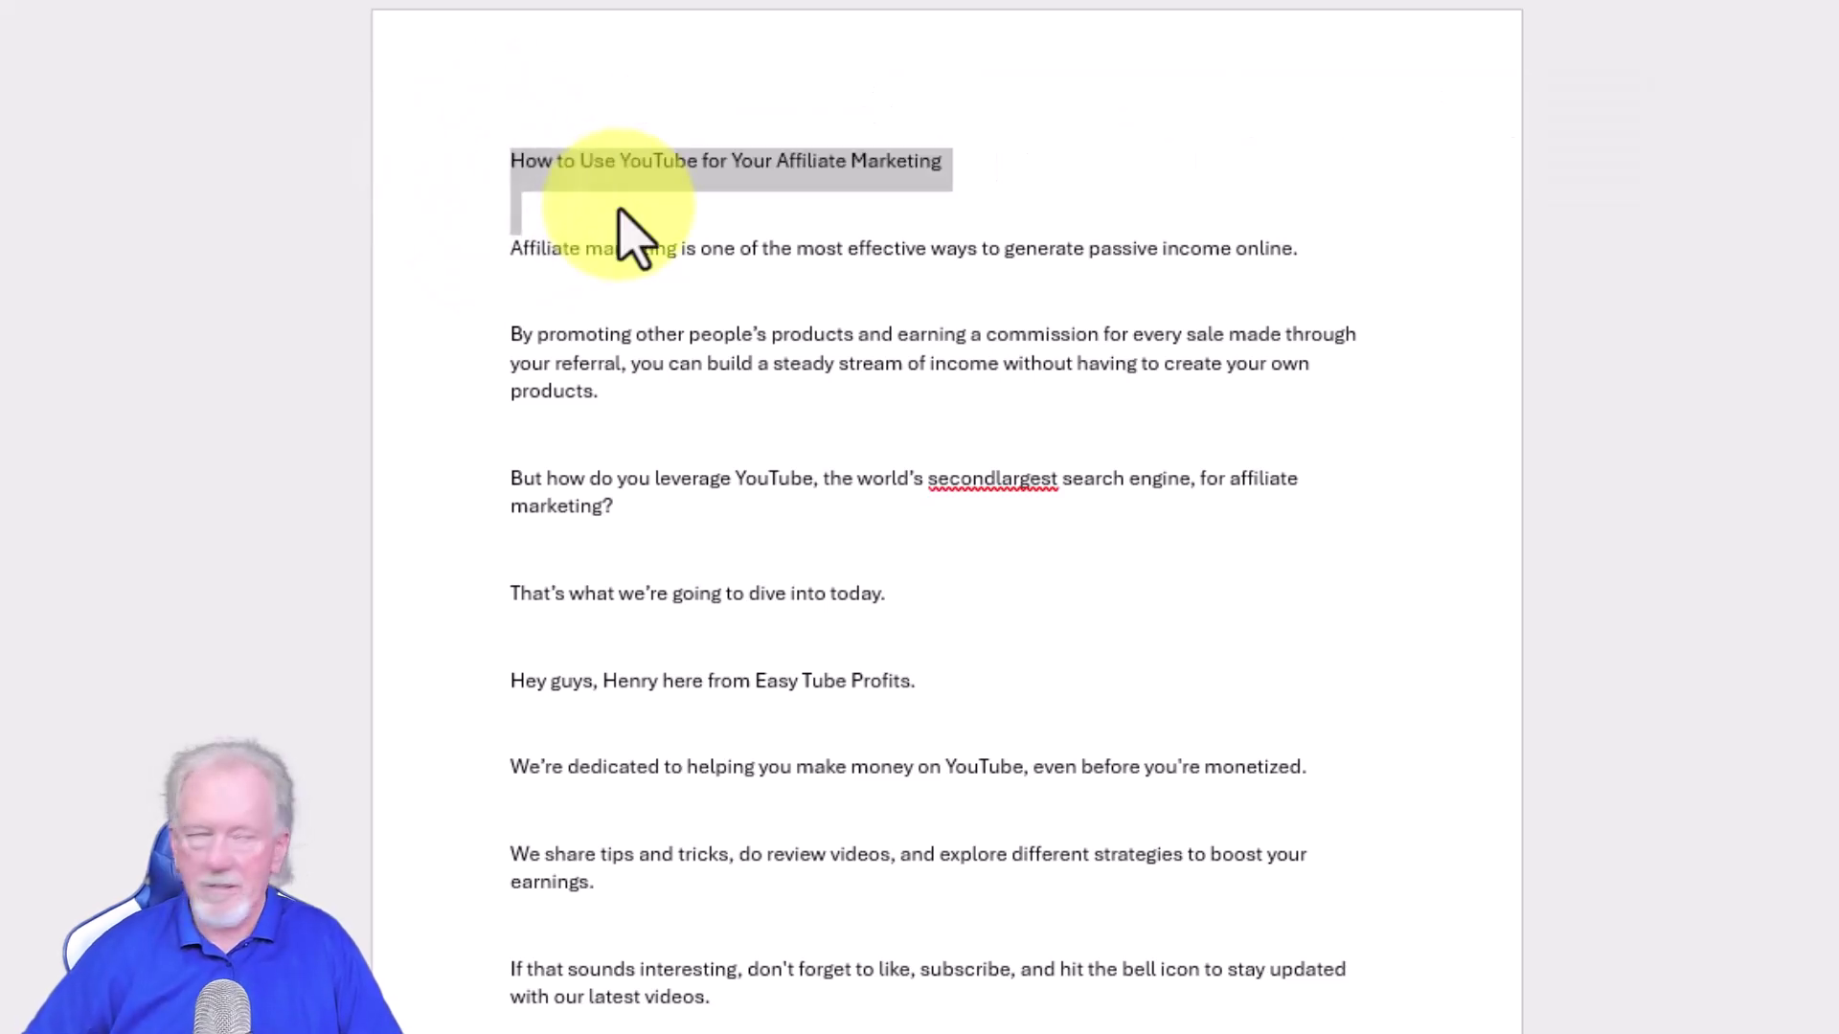
{"action": "key", "text": "ctrl+a"}
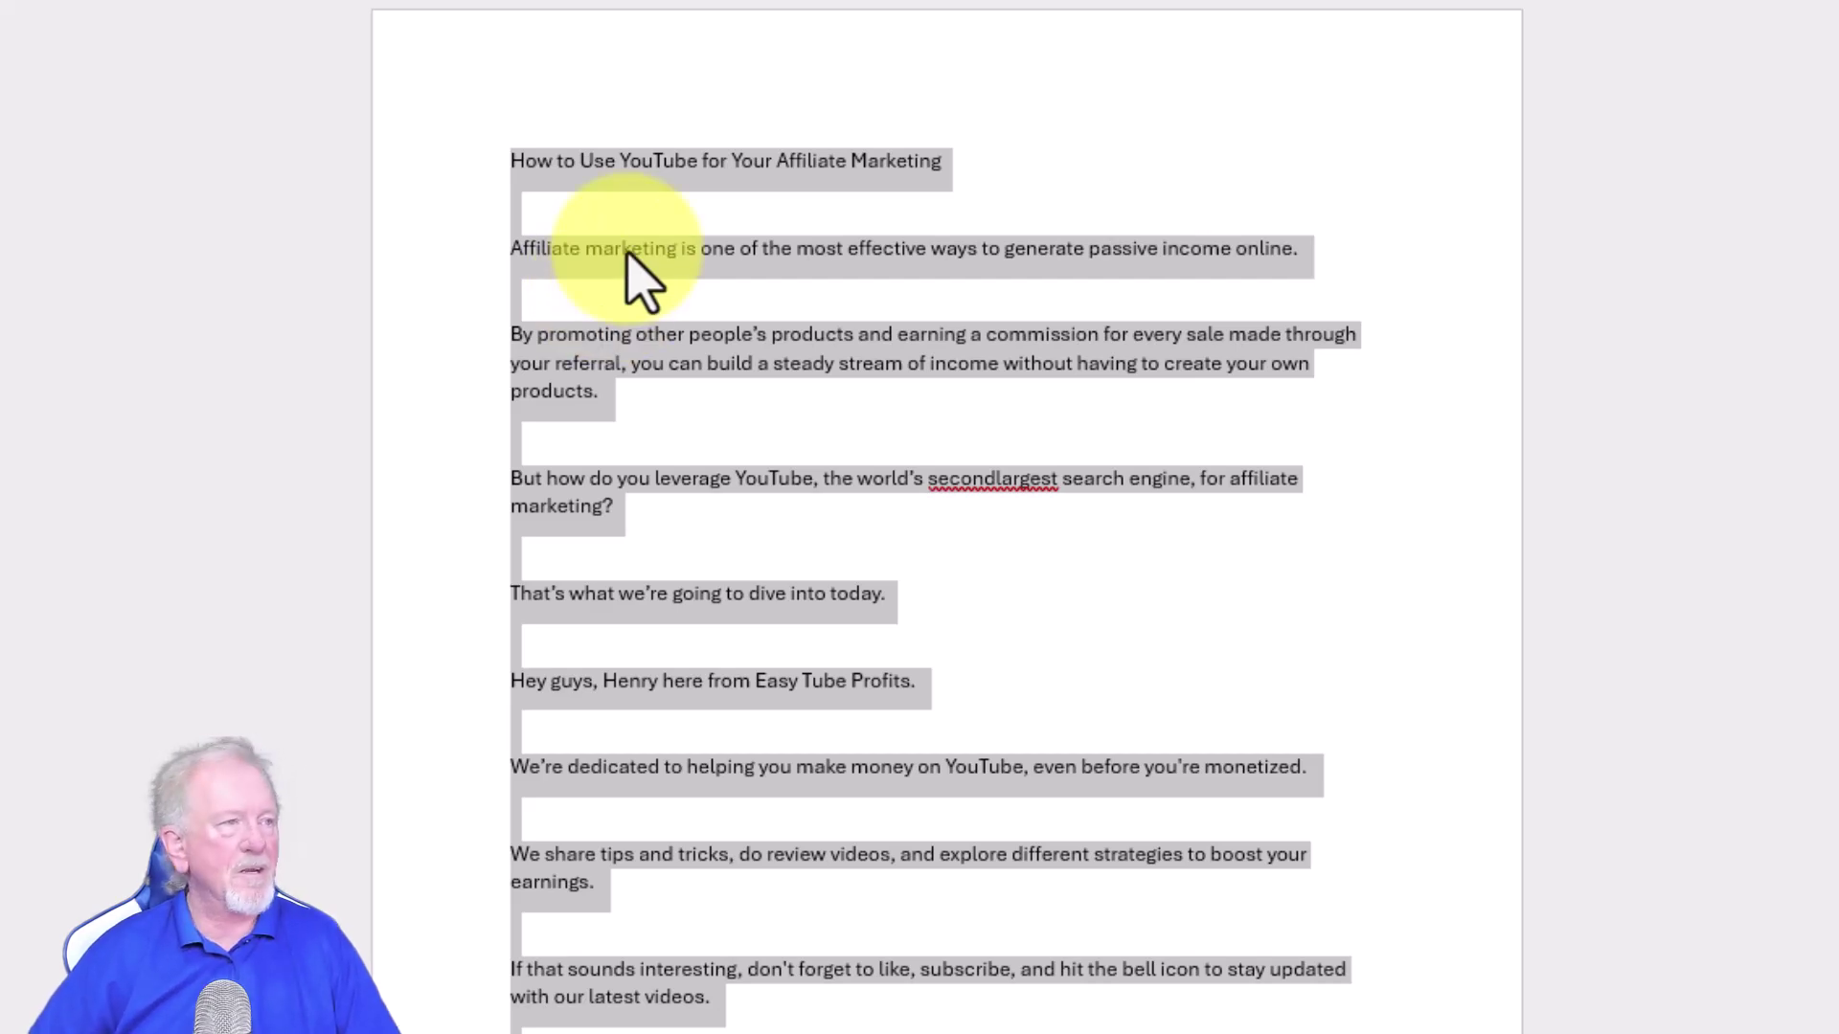
{"action": "right_click", "coordinate": [639, 252]}
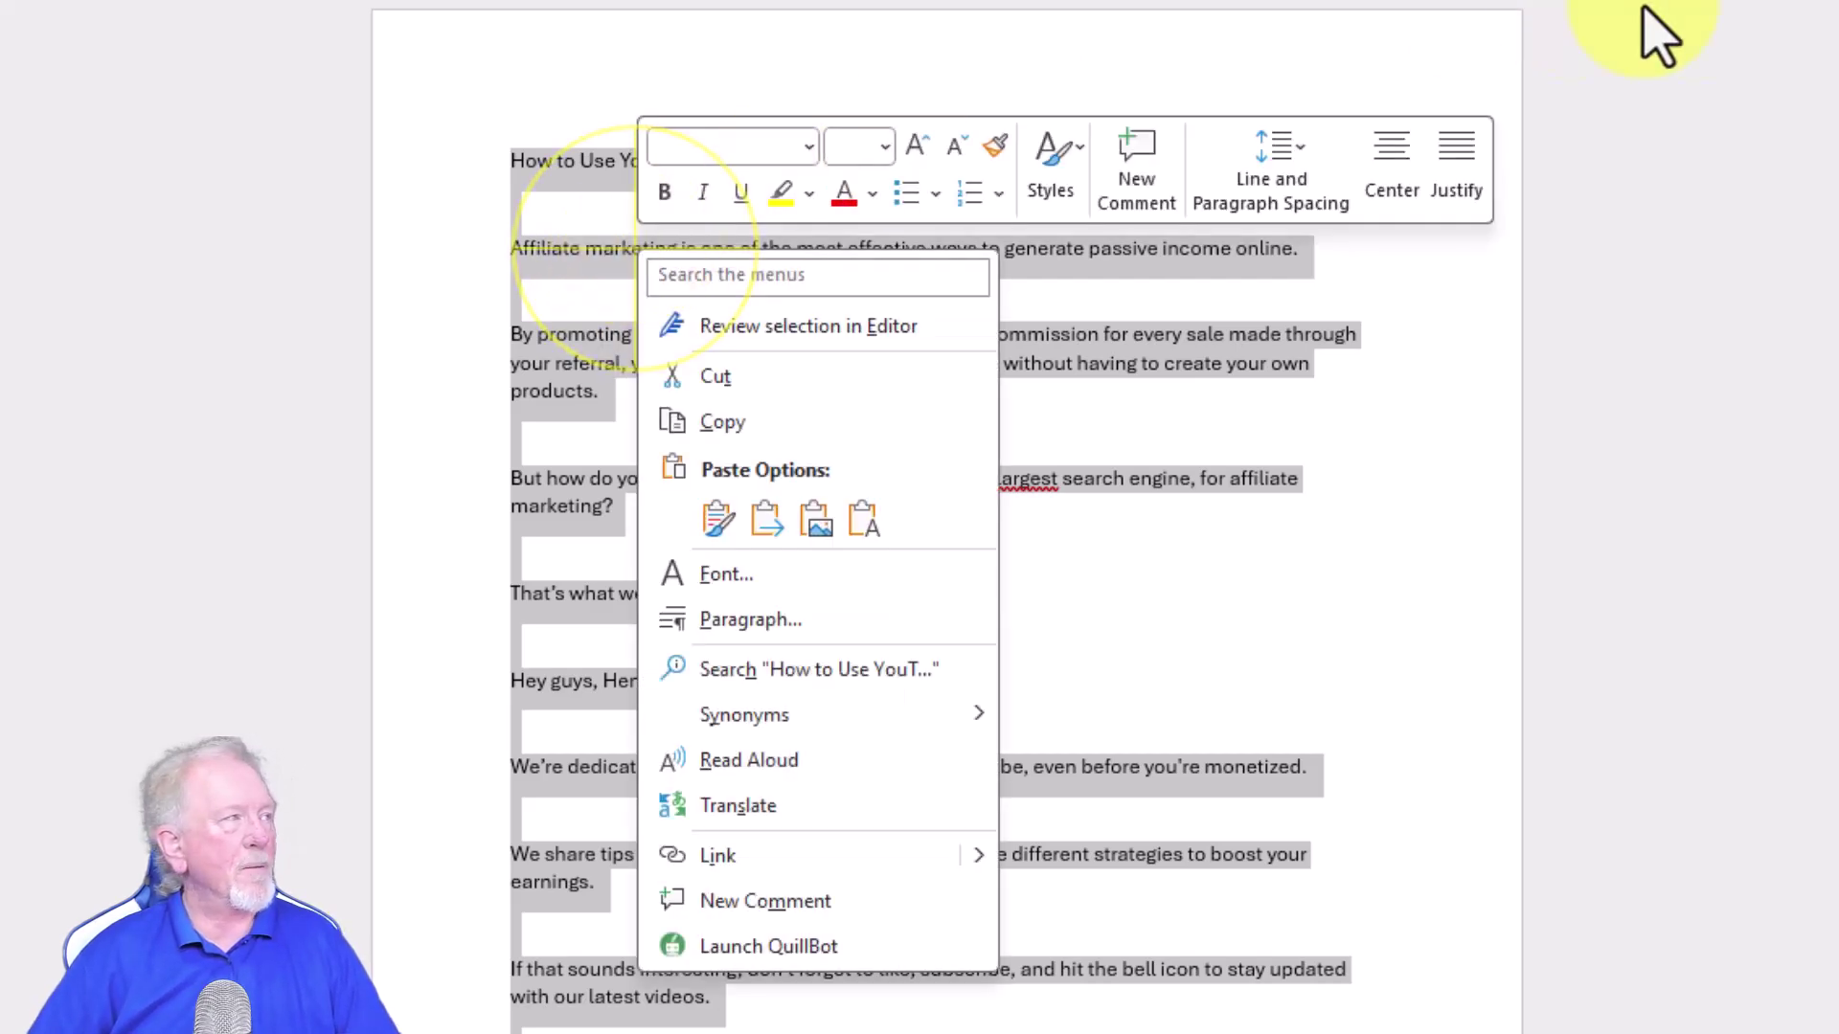
{"action": "left_click", "coordinate": [724, 426]}
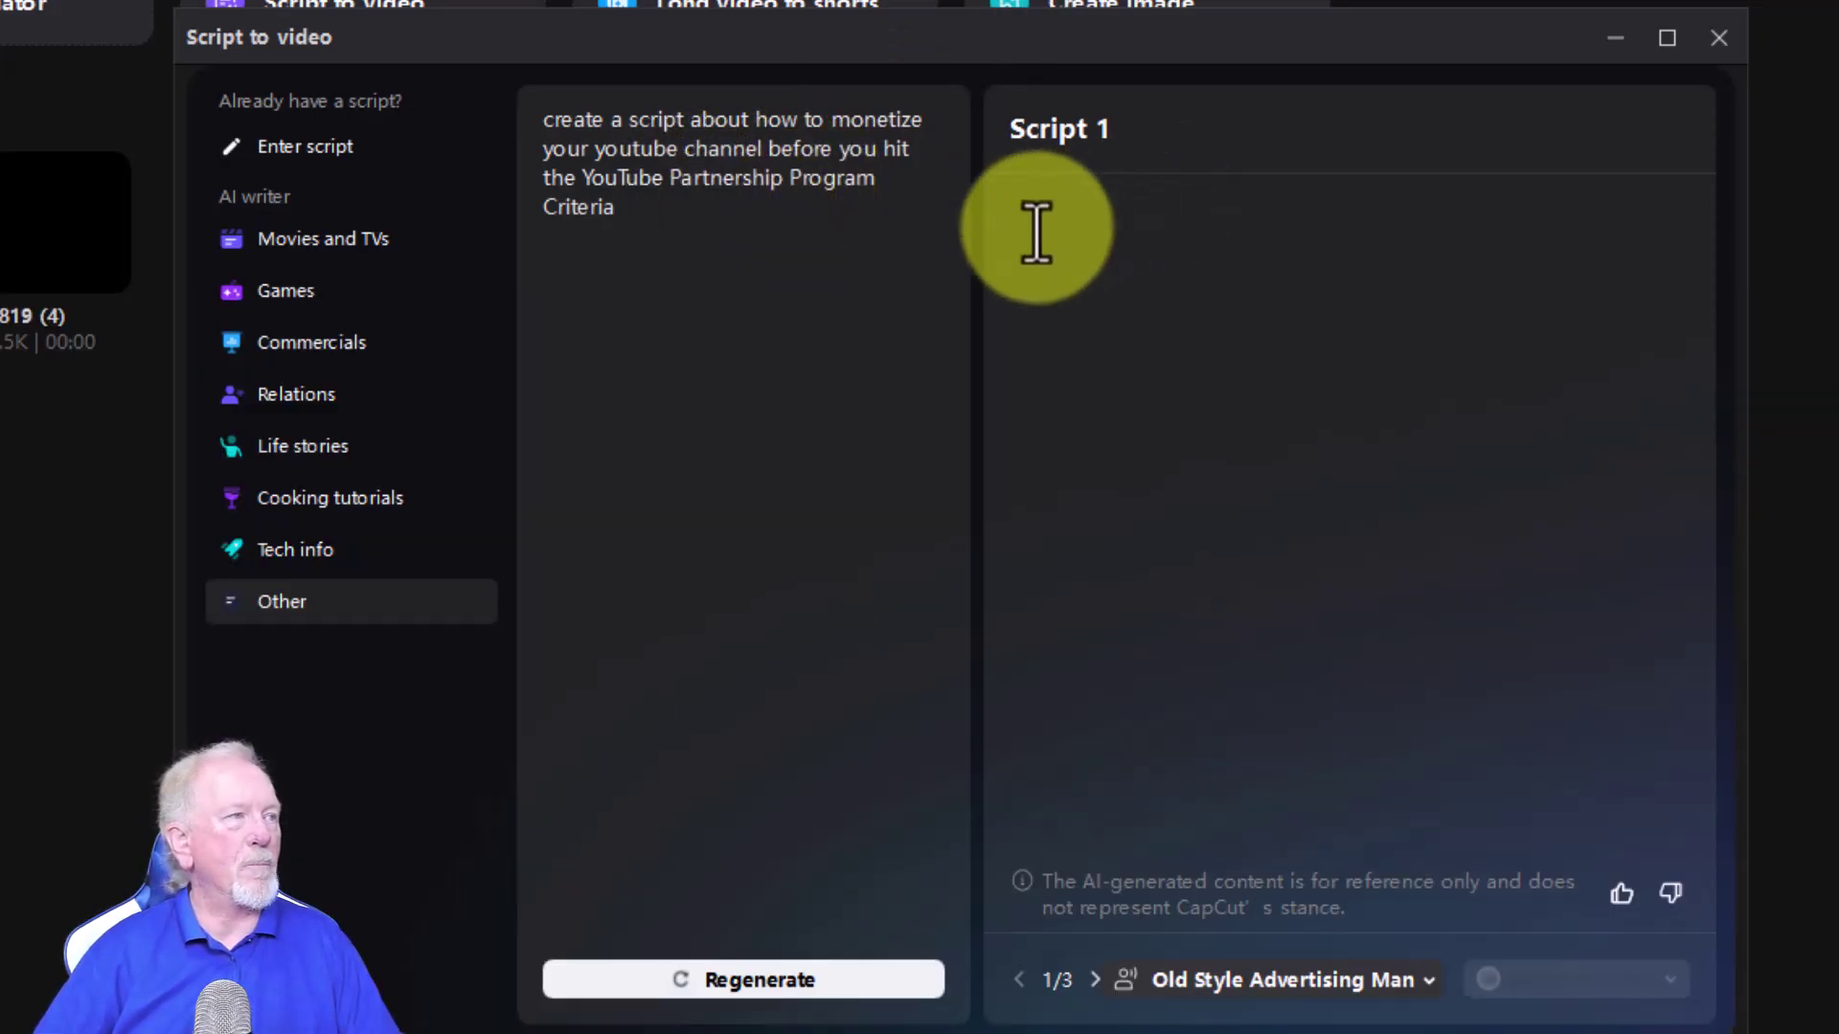
Paste the affiliate marketing script into the empty Script 1 box and show the Generate video choices
{"action": "left_click", "coordinate": [1037, 230]}
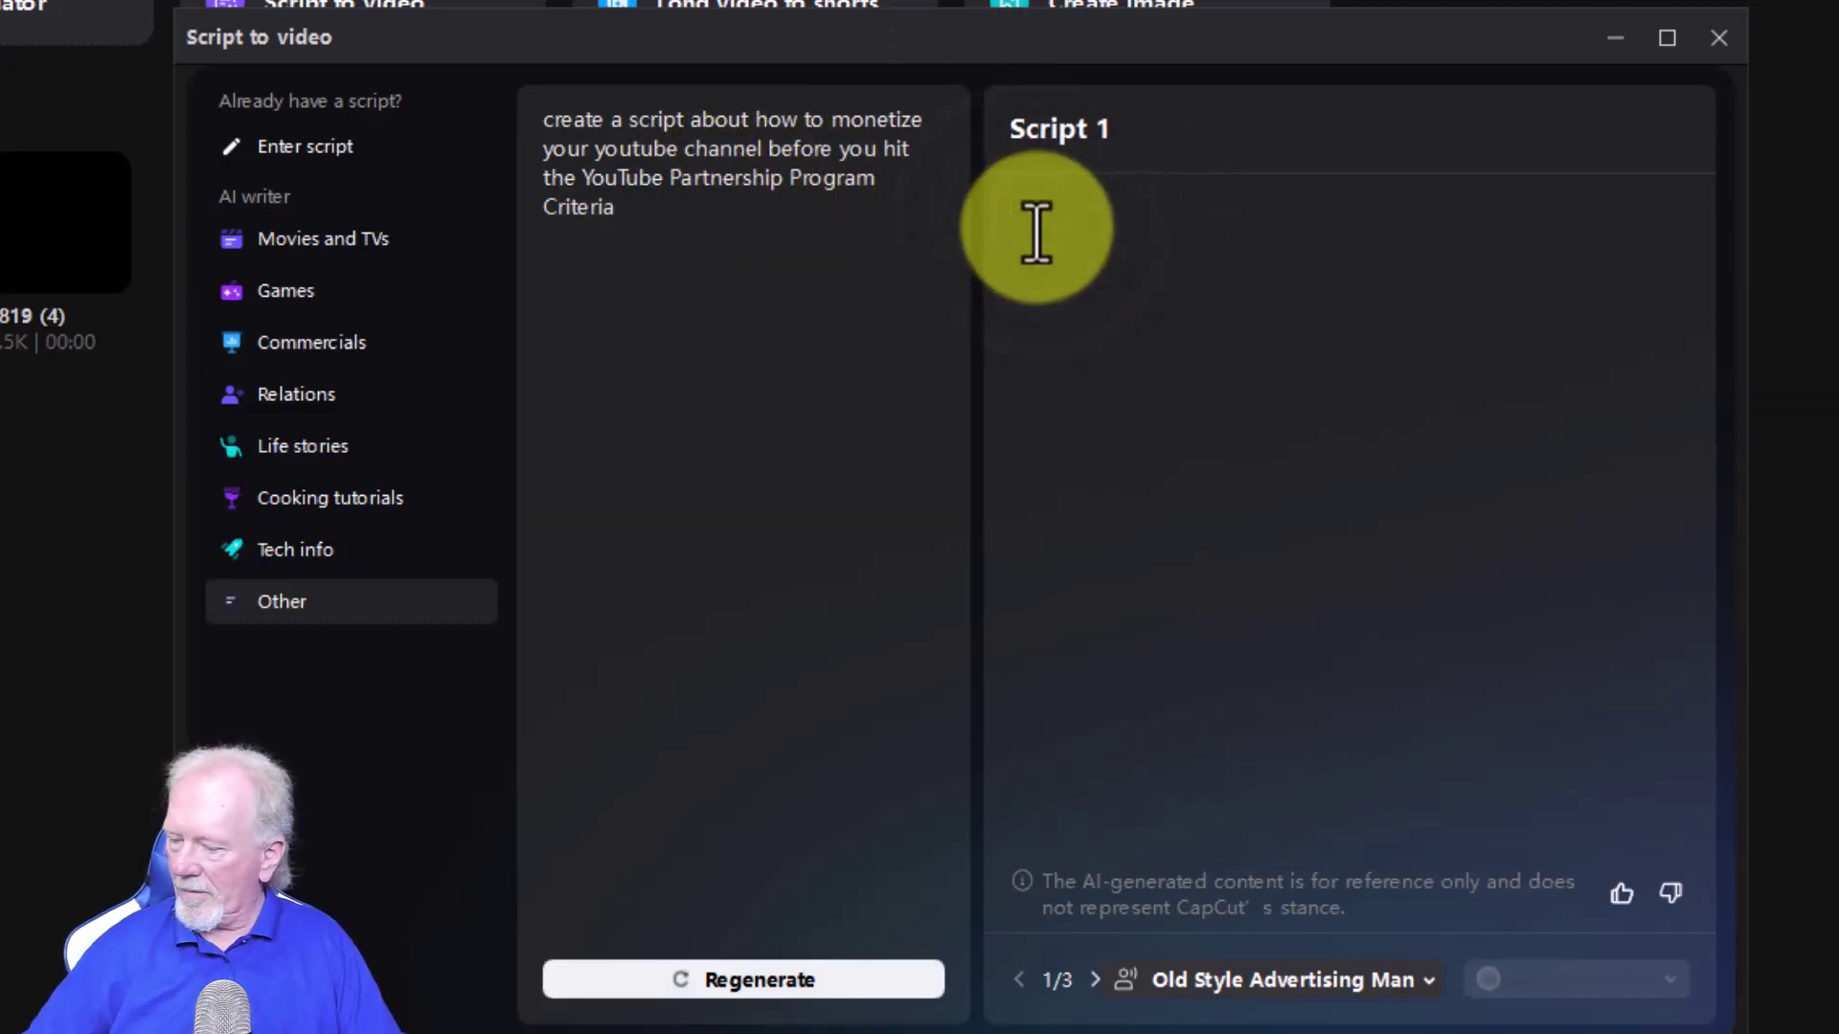
{"action": "key", "text": "ctrl+v"}
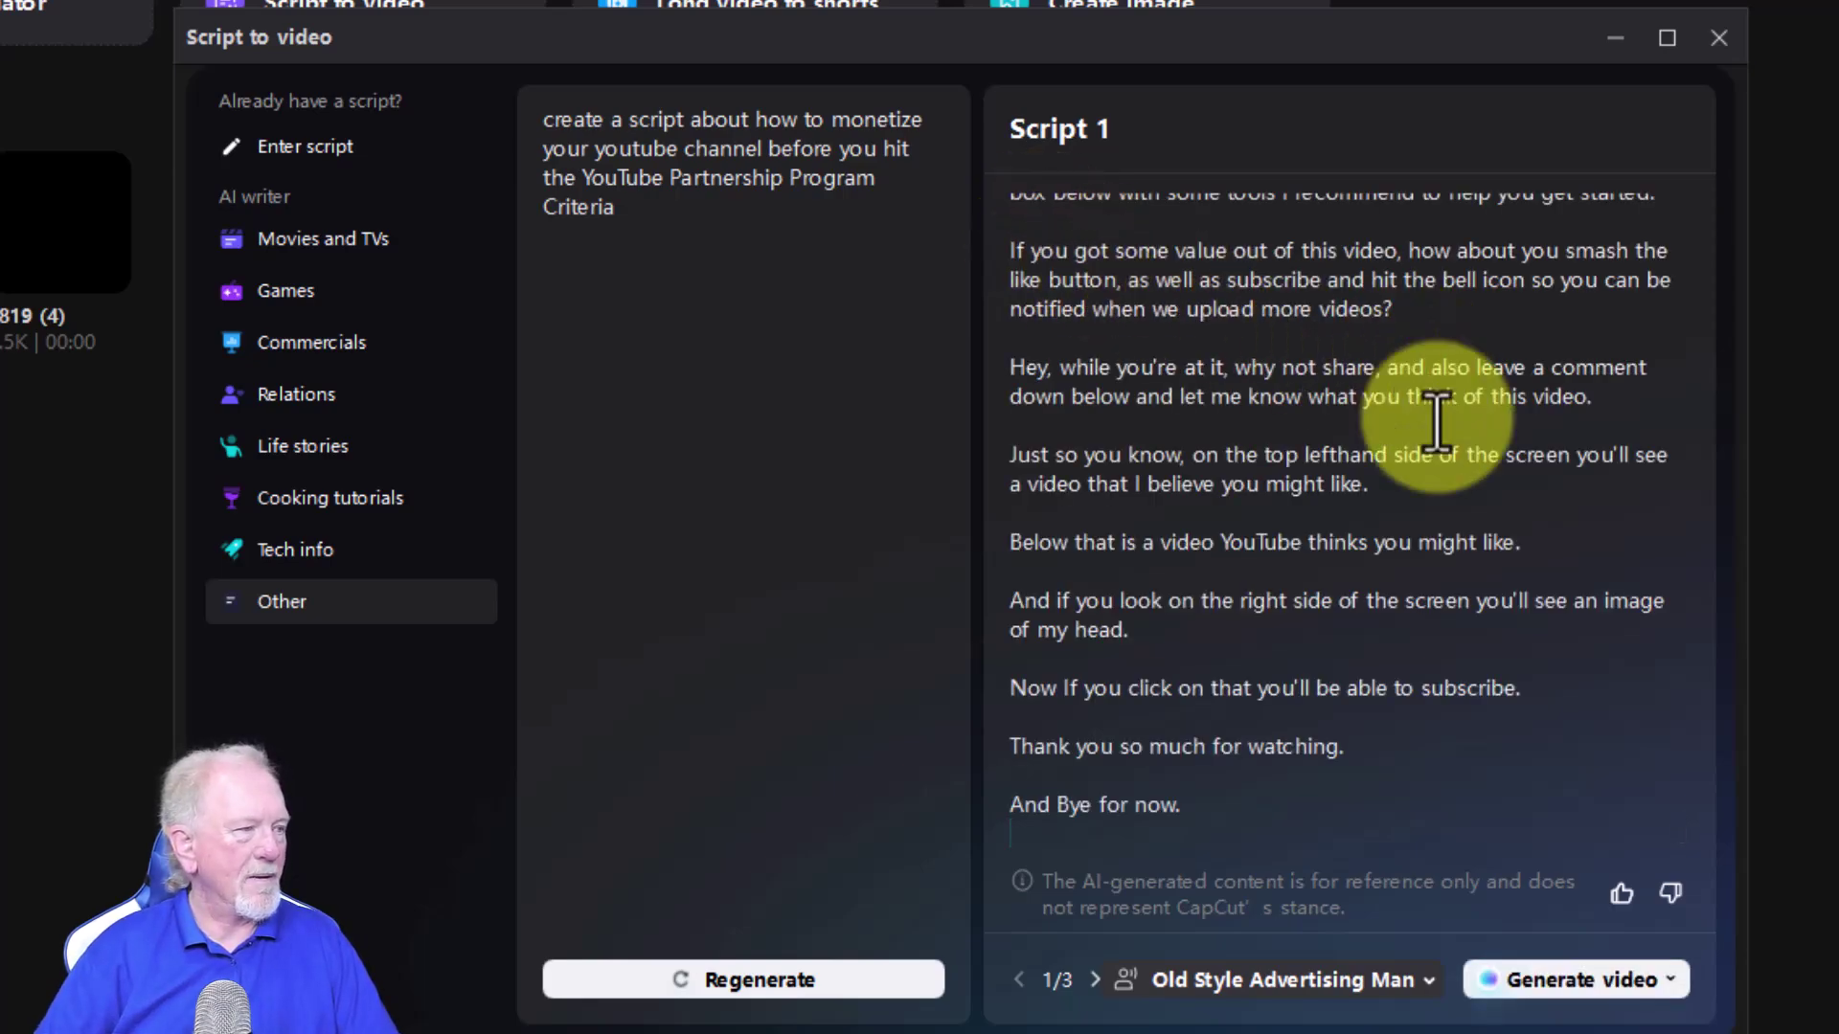
{"action": "scroll", "coordinate": [1436, 422], "scroll_direction": "up", "scroll_amount": 20}
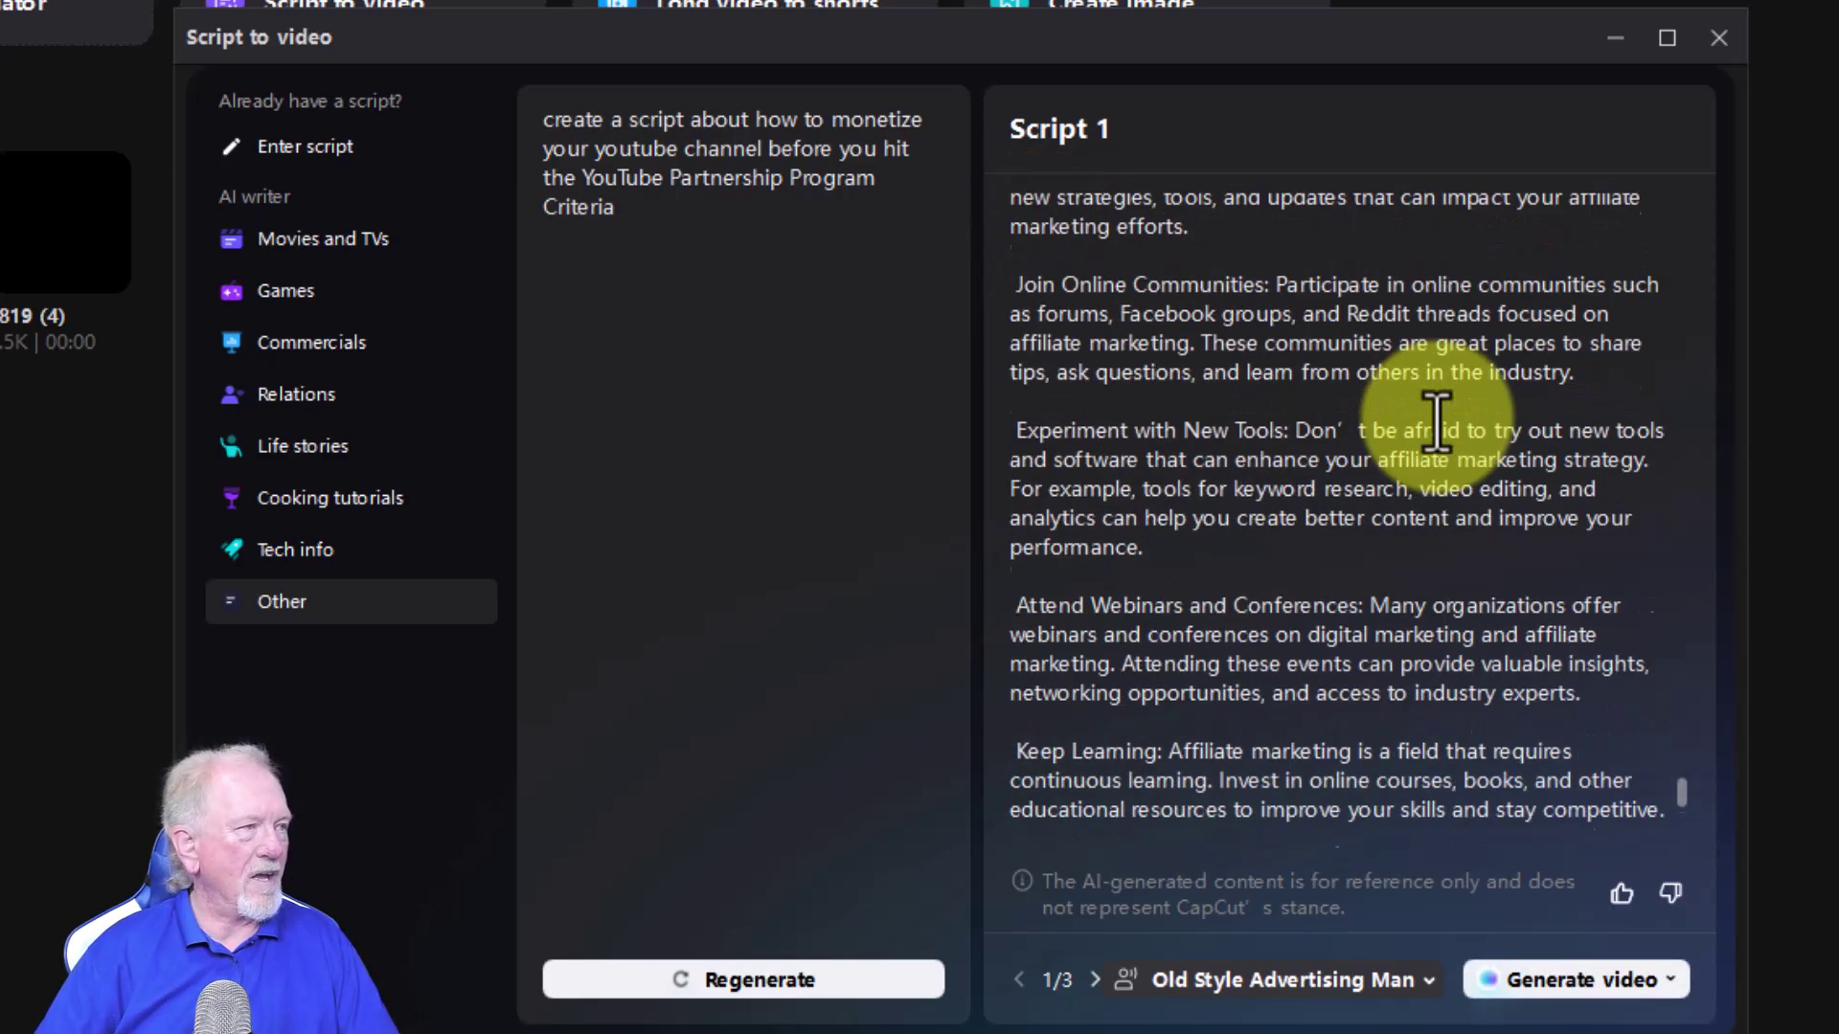
{"action": "scroll", "coordinate": [1428, 417], "scroll_direction": "up", "scroll_amount": 20}
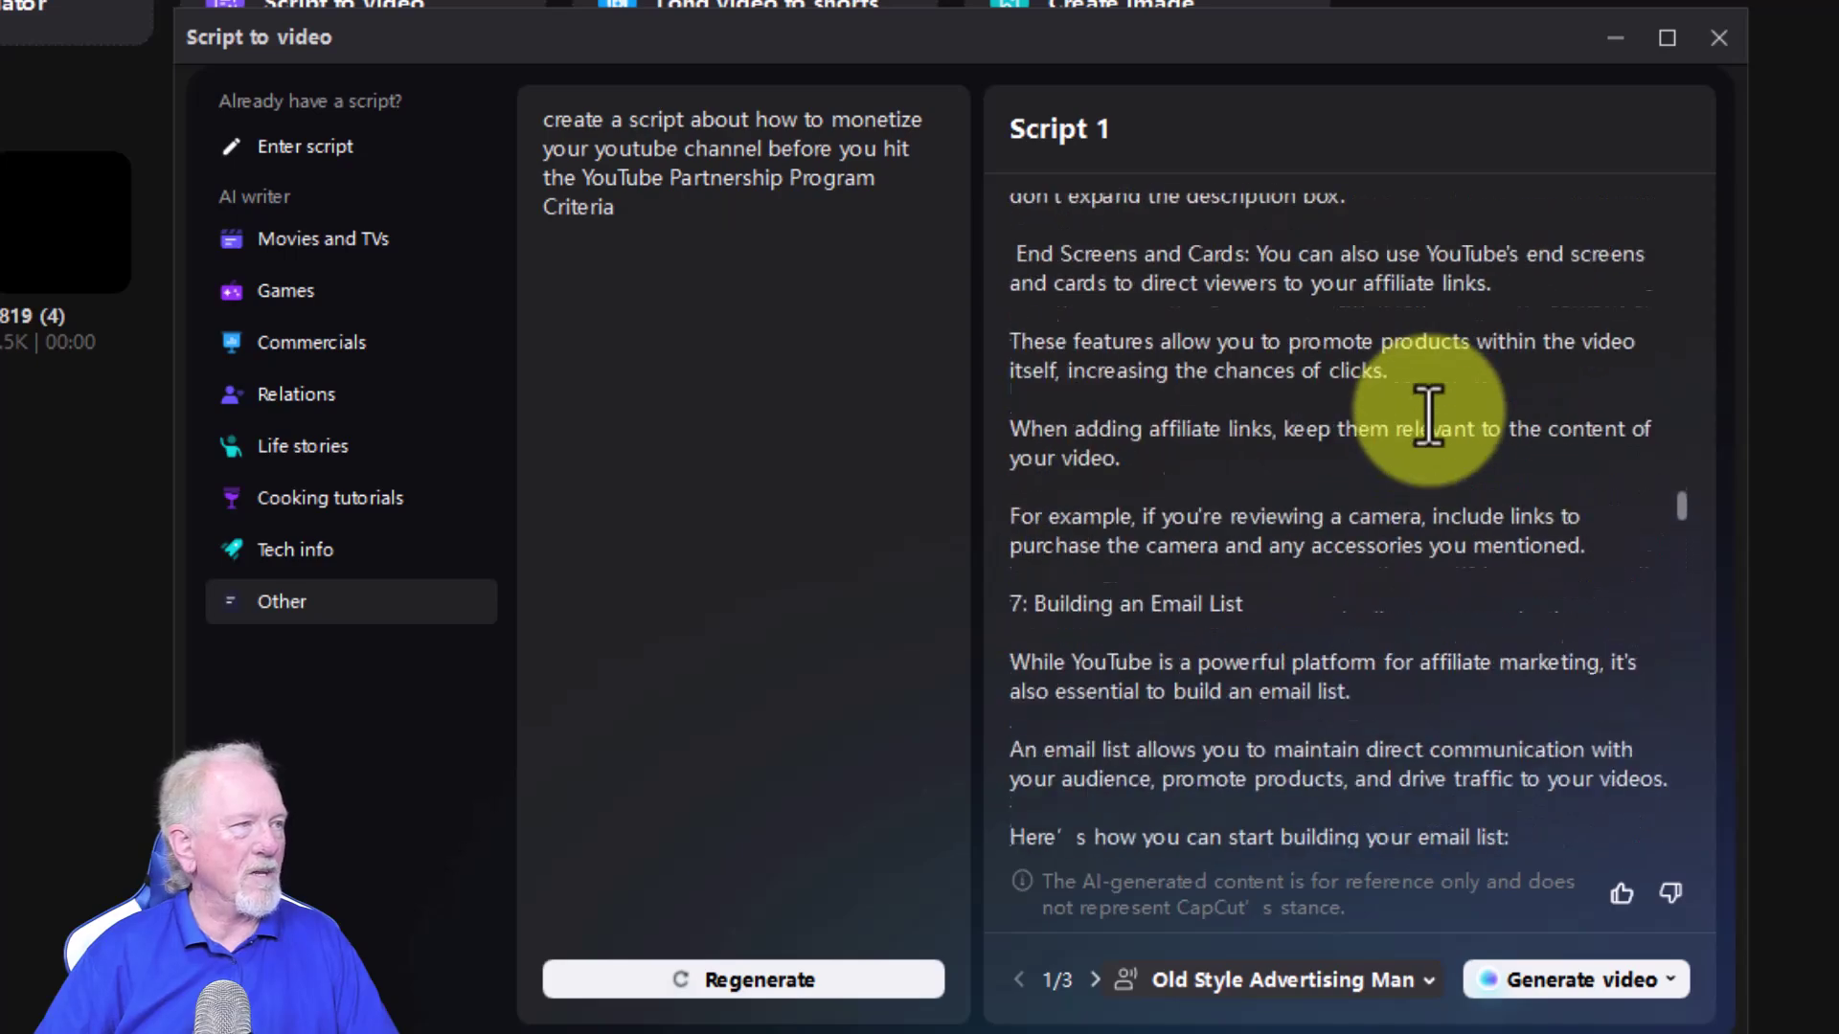
{"action": "scroll", "coordinate": [1421, 397], "scroll_direction": "up", "scroll_amount": 15}
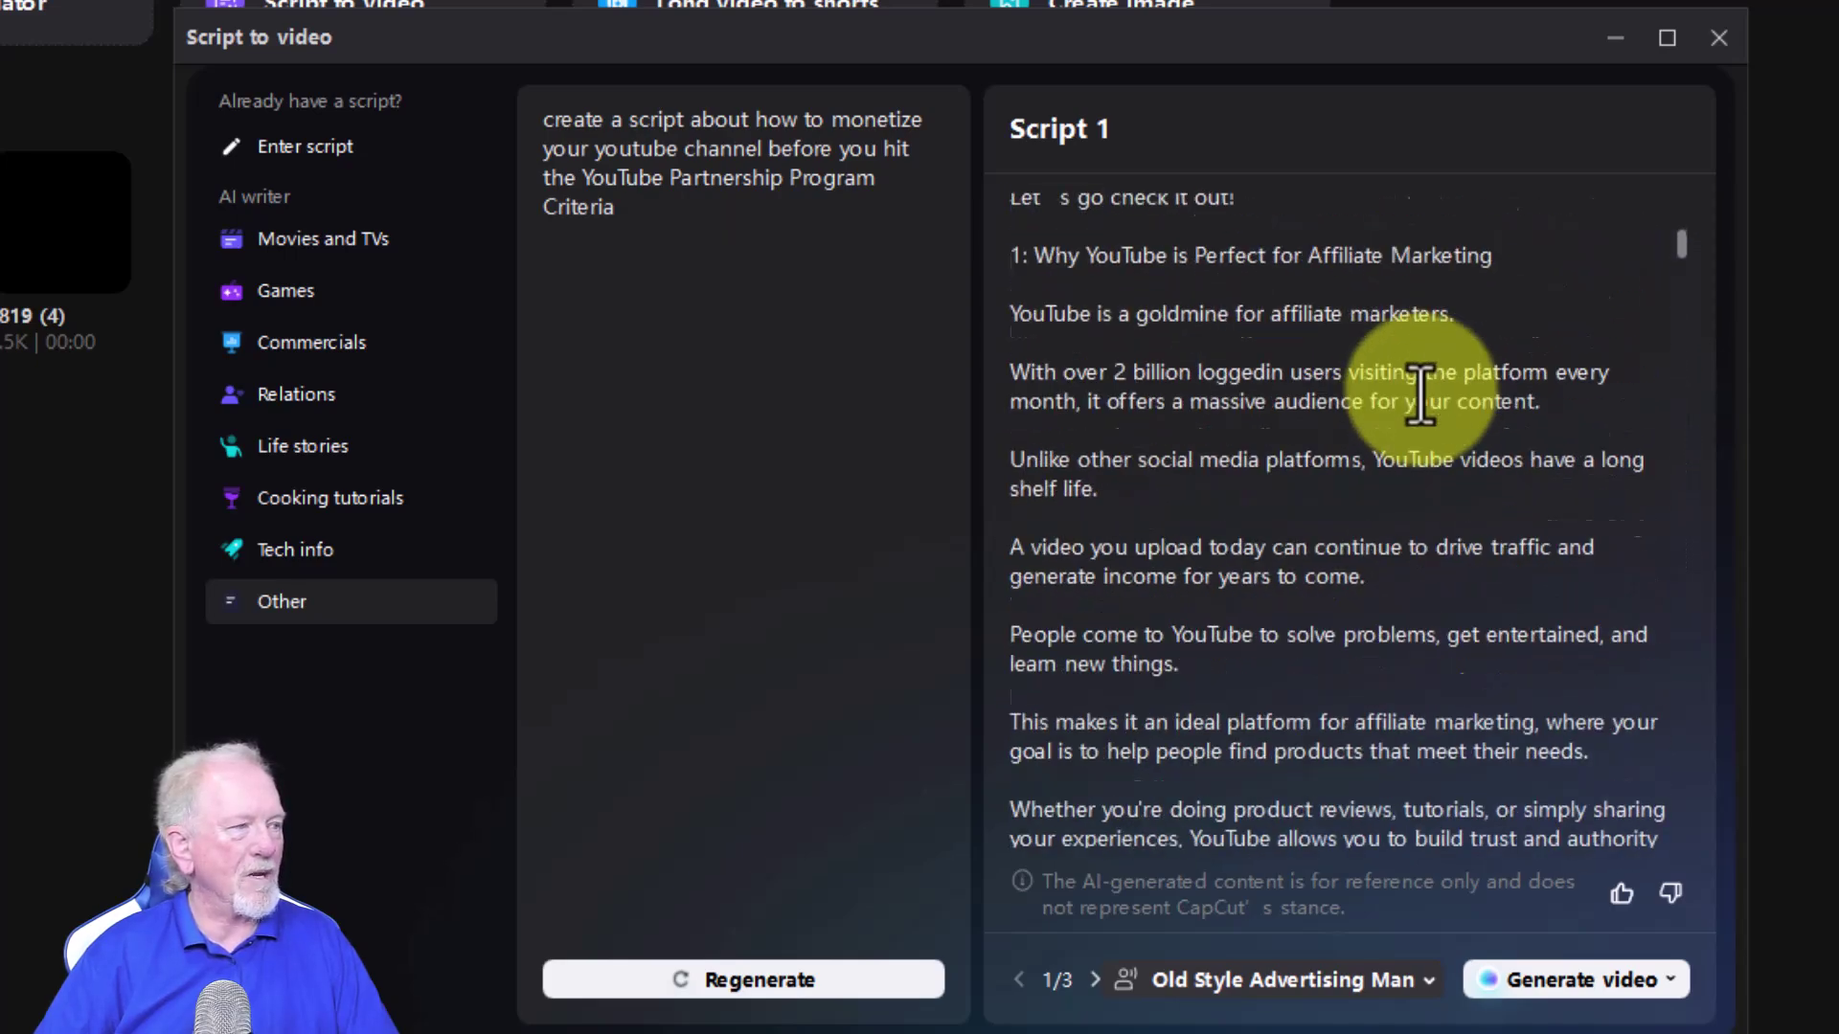
{"action": "left_click", "coordinate": [1568, 987]}
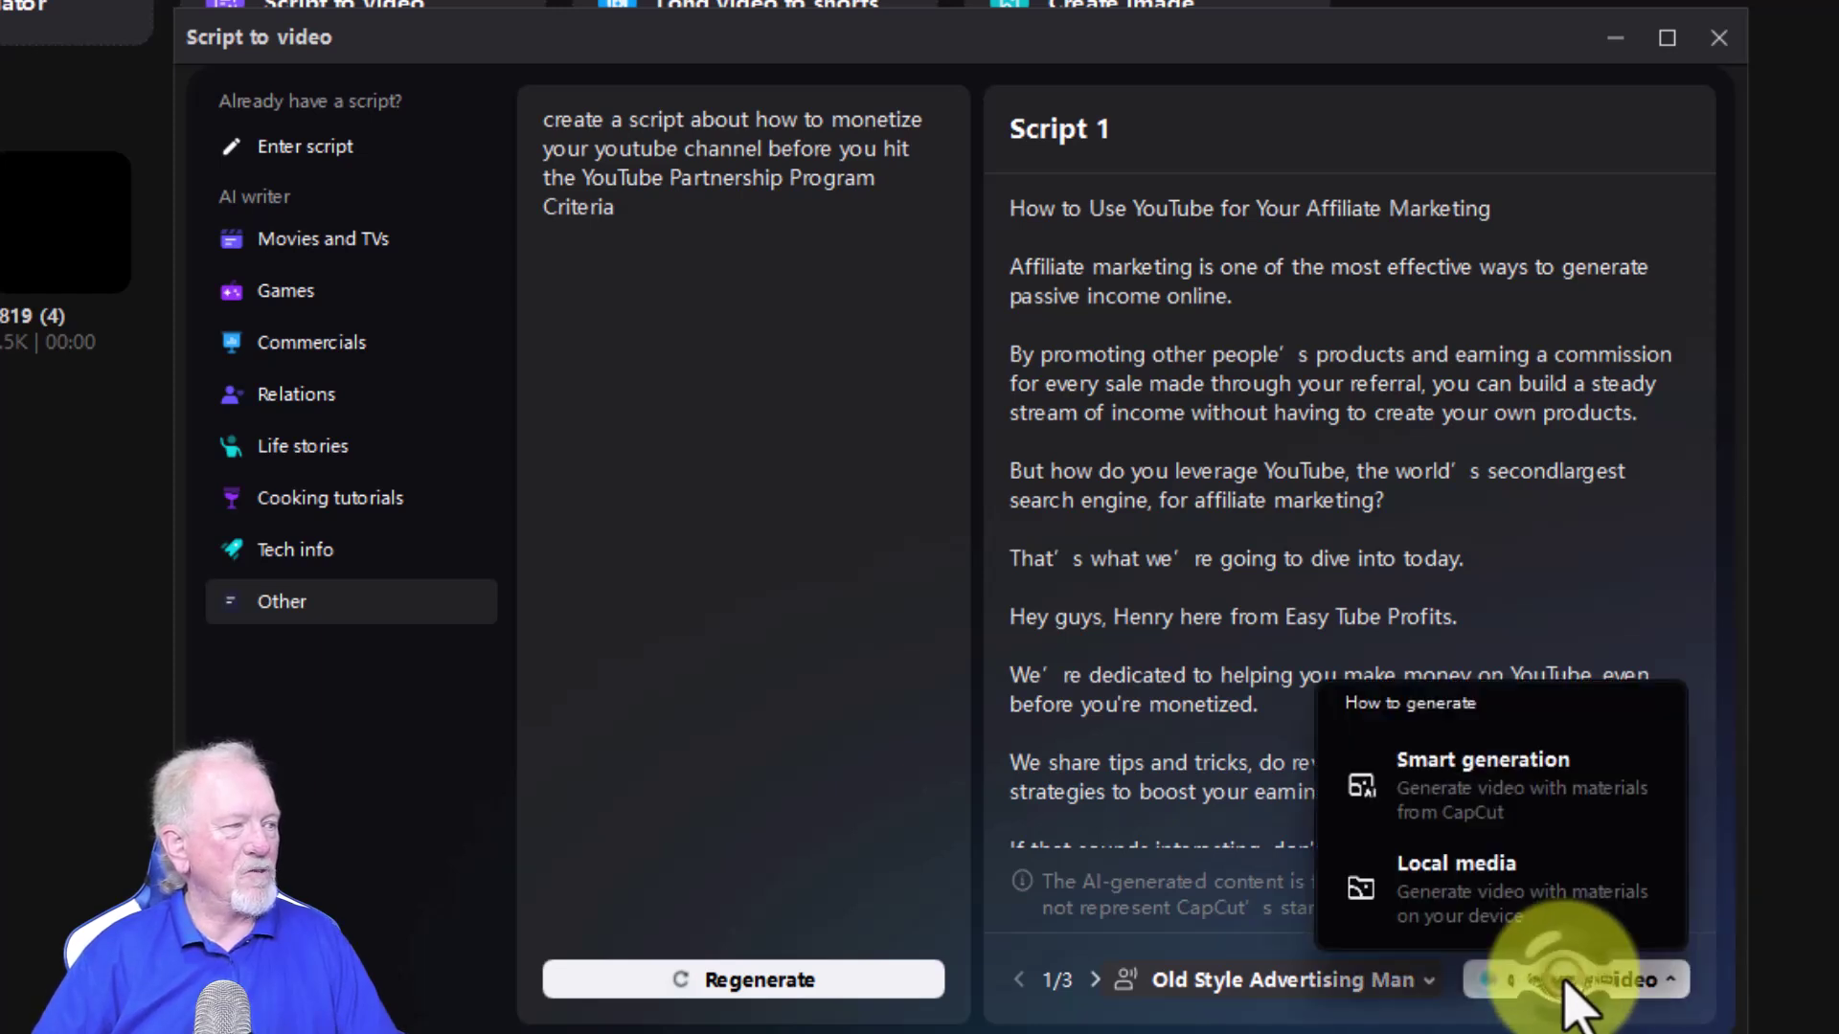
Run Smart generation on the pasted script using stock materials and wait for the result
{"action": "left_click", "coordinate": [1441, 795]}
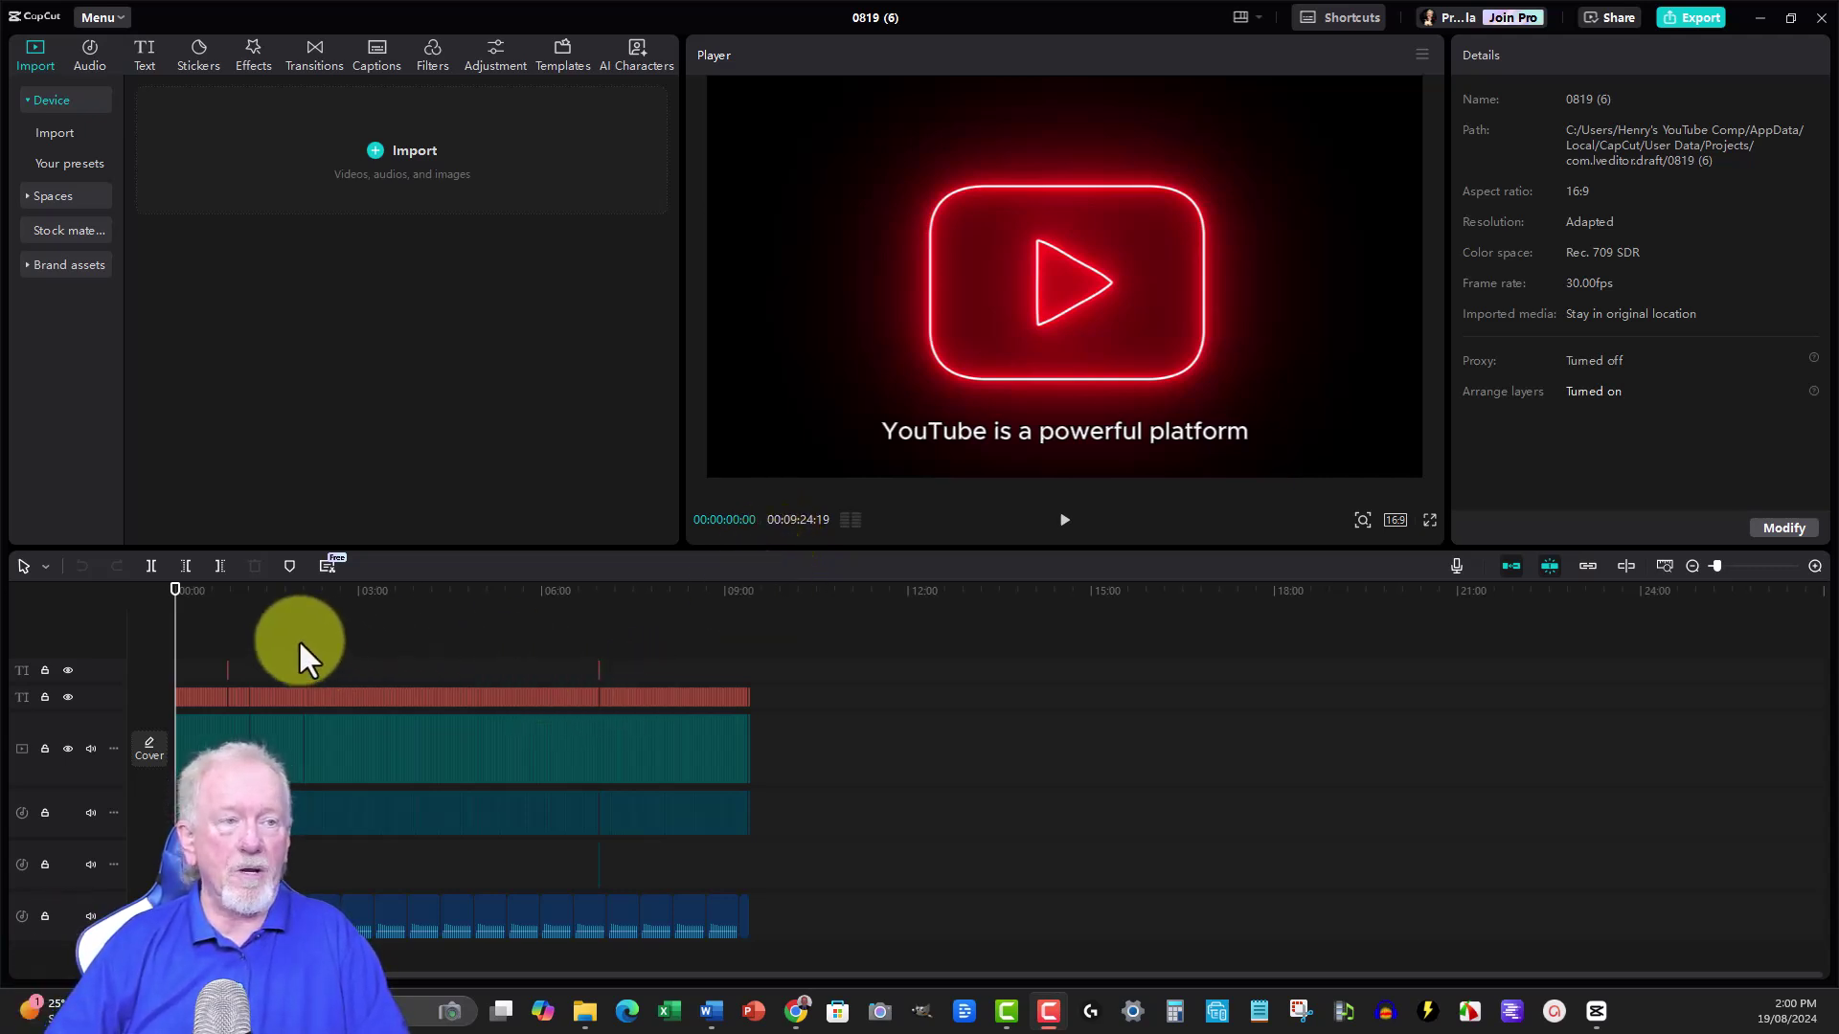
Play the generated 0819 (6) video from the start and pause at about 00:00:15
{"action": "left_click", "coordinate": [1066, 520]}
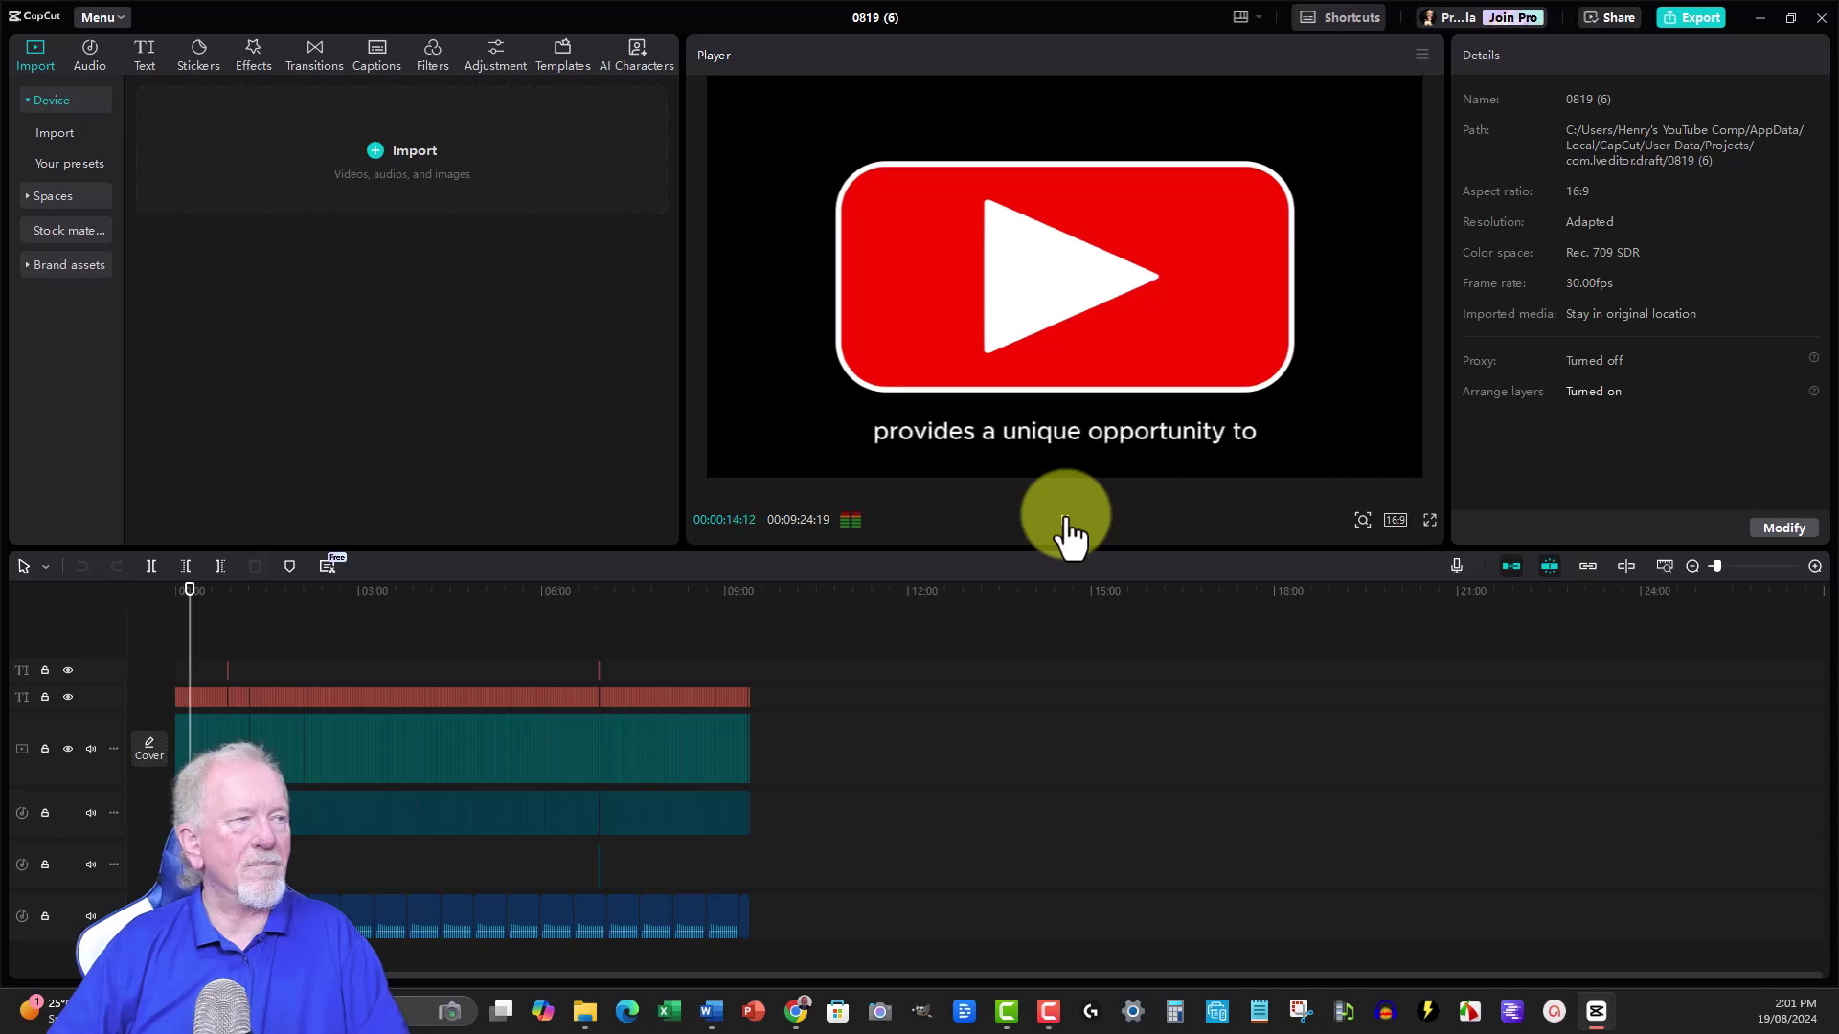
{"action": "left_click", "coordinate": [1066, 525]}
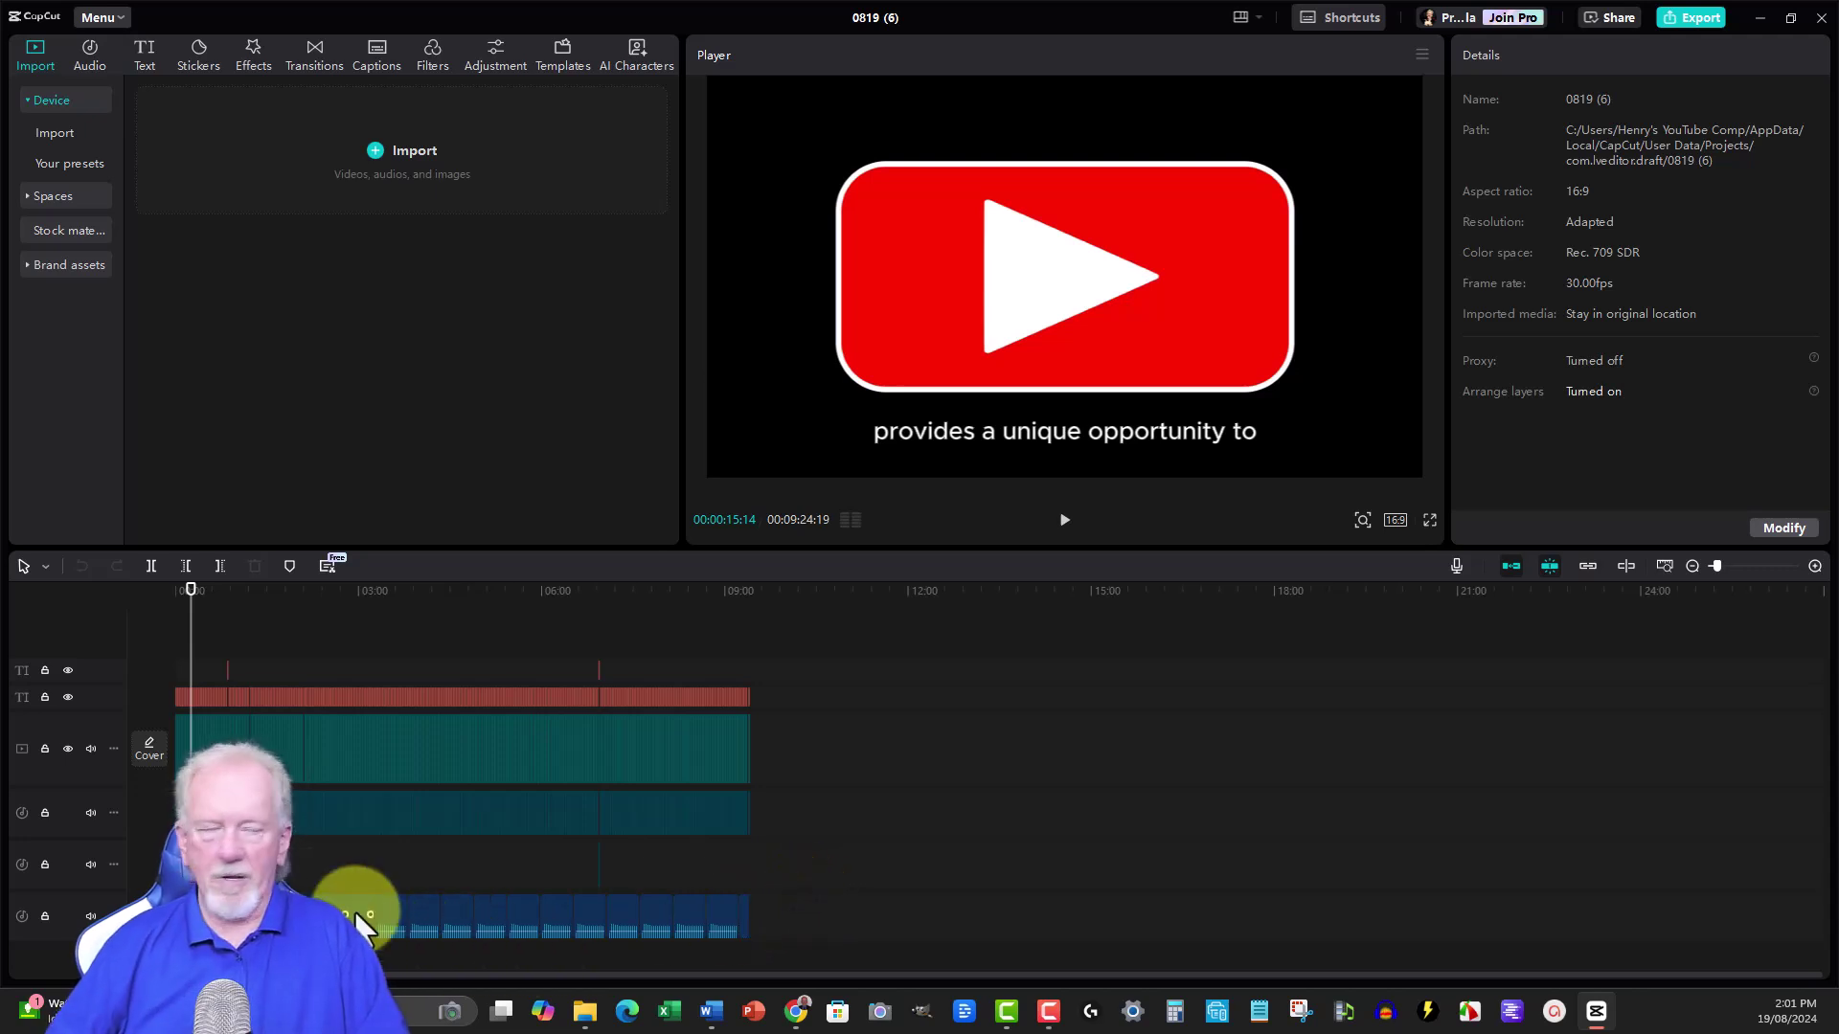
{"action": "scroll", "coordinate": [352, 905], "scroll_direction": "up", "scroll_amount": 2}
{"action": "scroll", "coordinate": [468, 915], "scroll_direction": "up", "scroll_amount": 5}
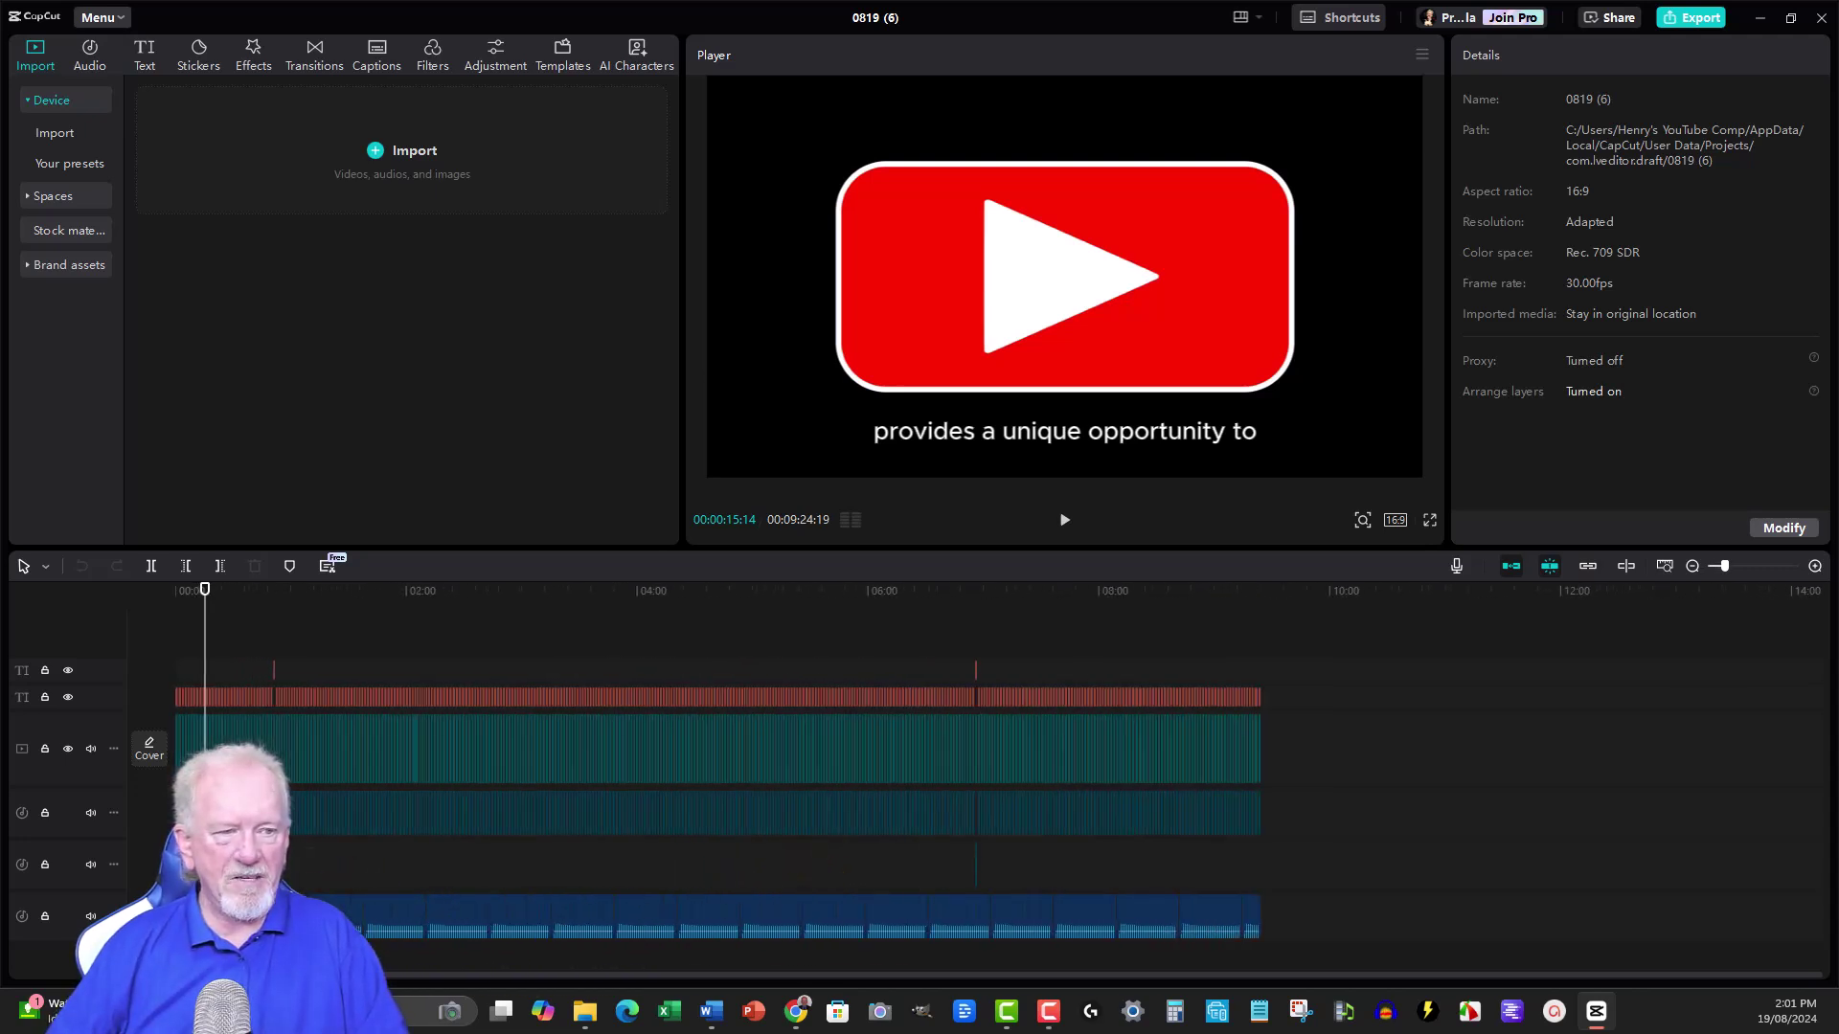
{"action": "scroll", "coordinate": [468, 915], "scroll_direction": "up", "scroll_amount": 4}
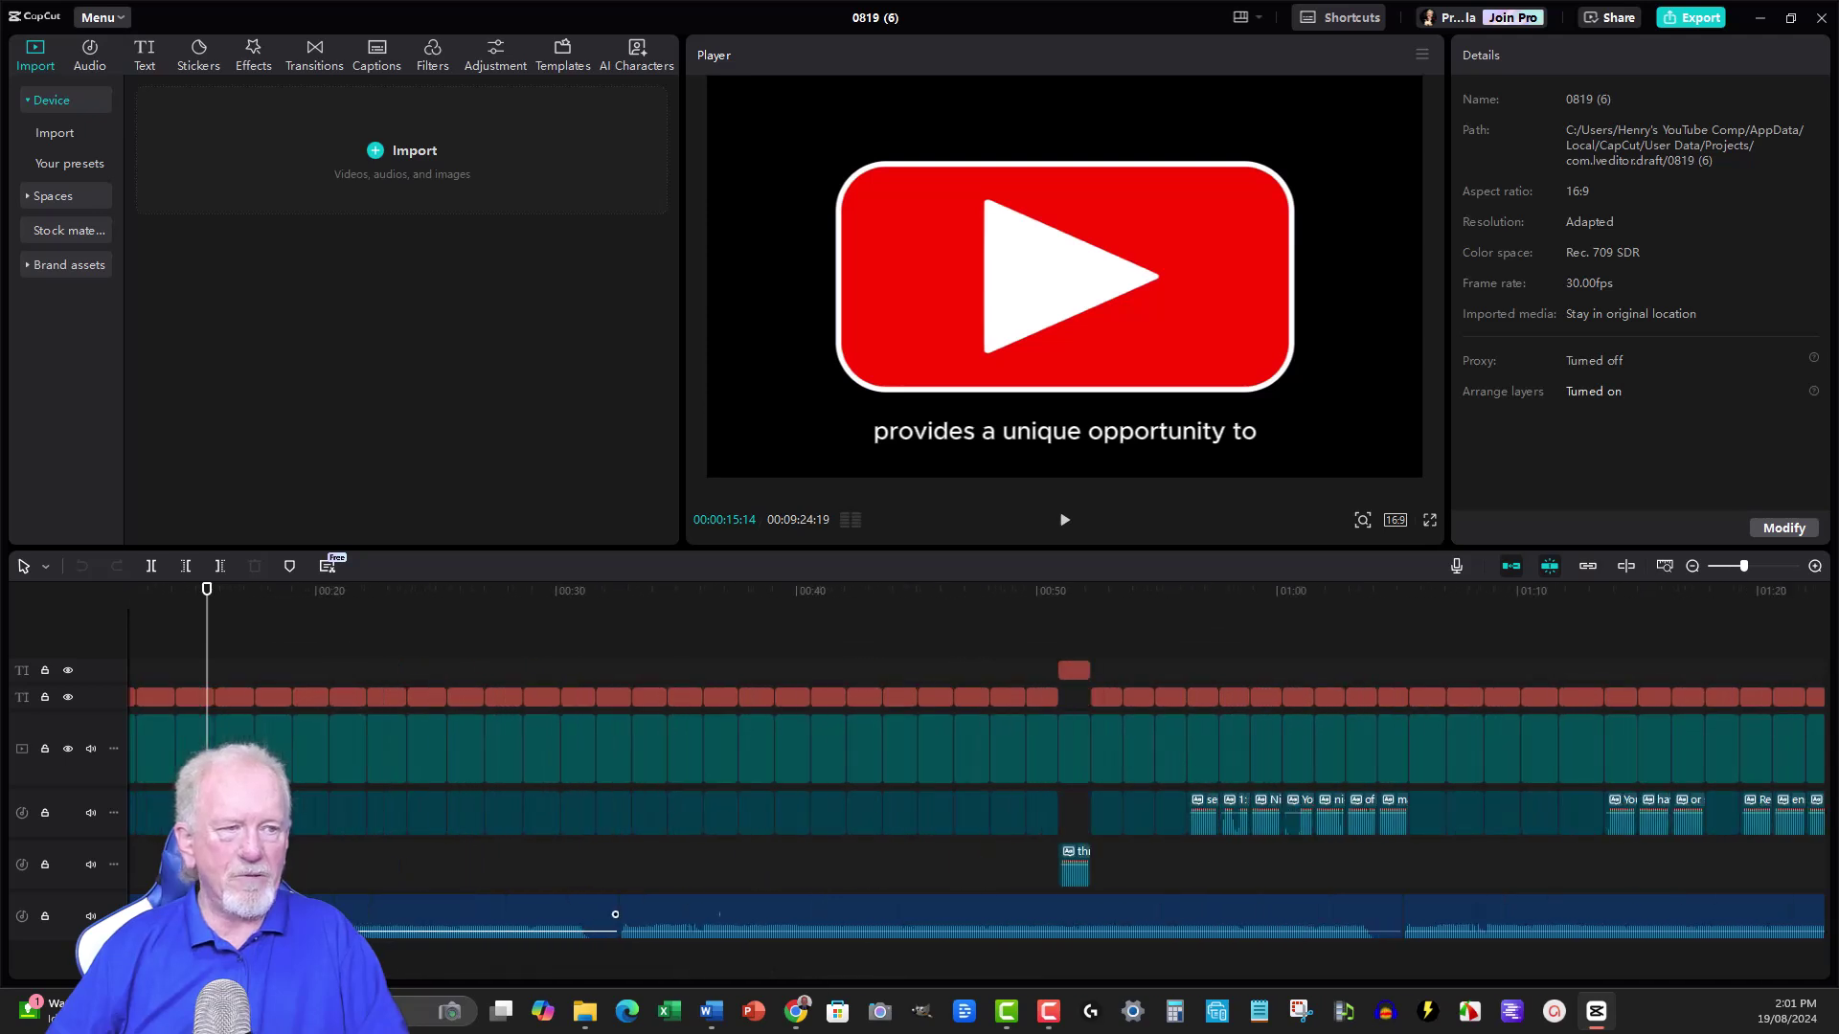
{"action": "scroll", "coordinate": [383, 819], "scroll_direction": "up", "scroll_amount": 1}
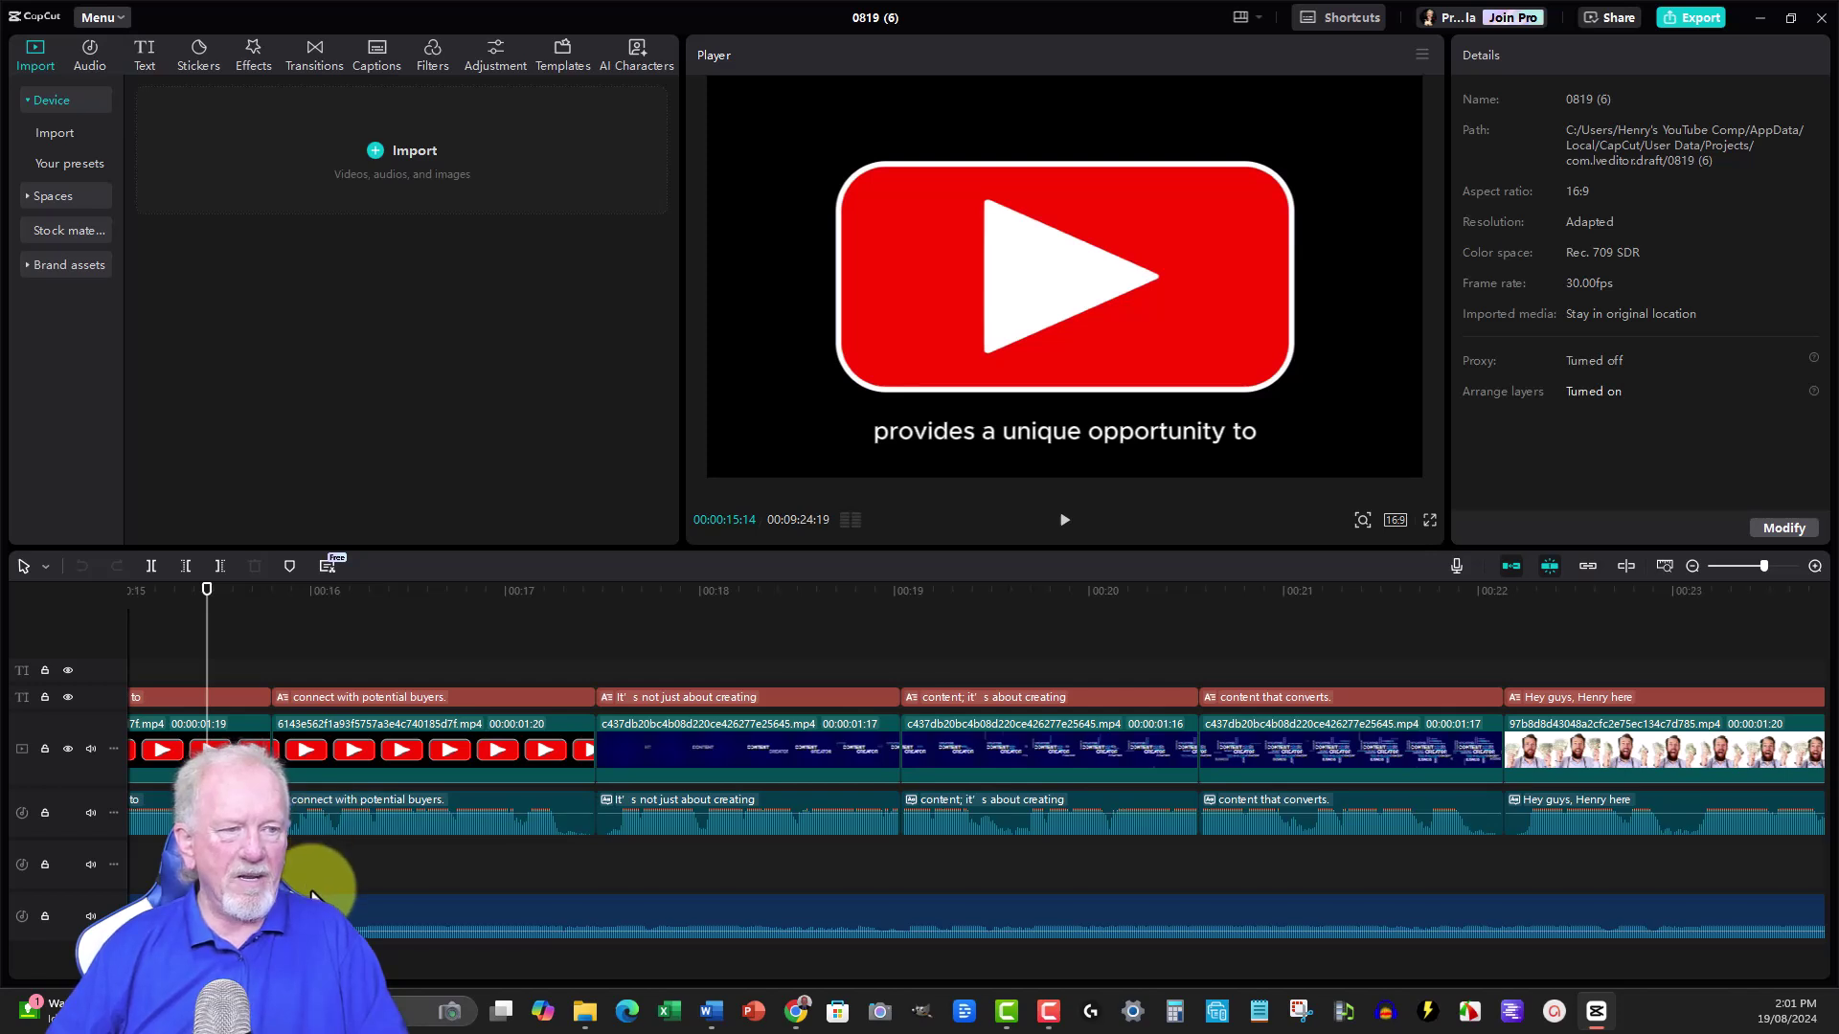
{"action": "scroll", "coordinate": [322, 898], "scroll_direction": "down", "scroll_amount": 5}
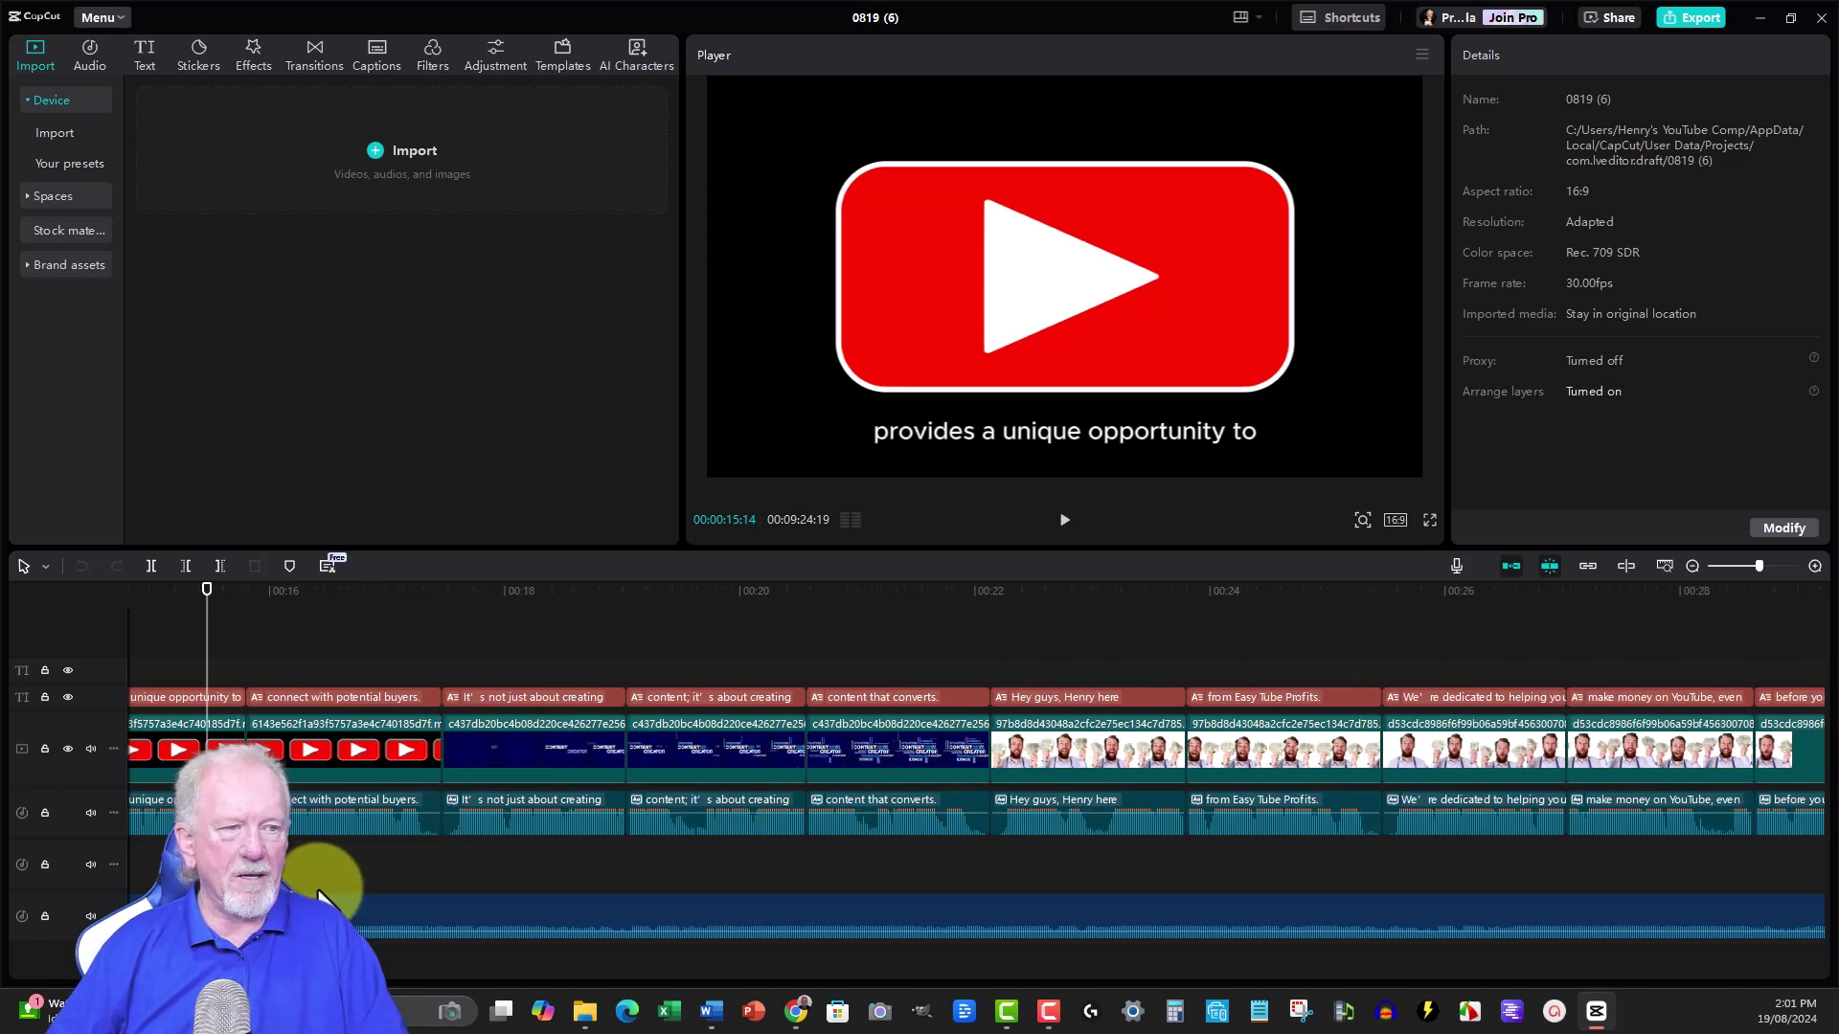
{"action": "scroll", "coordinate": [323, 899], "scroll_direction": "down", "scroll_amount": 5}
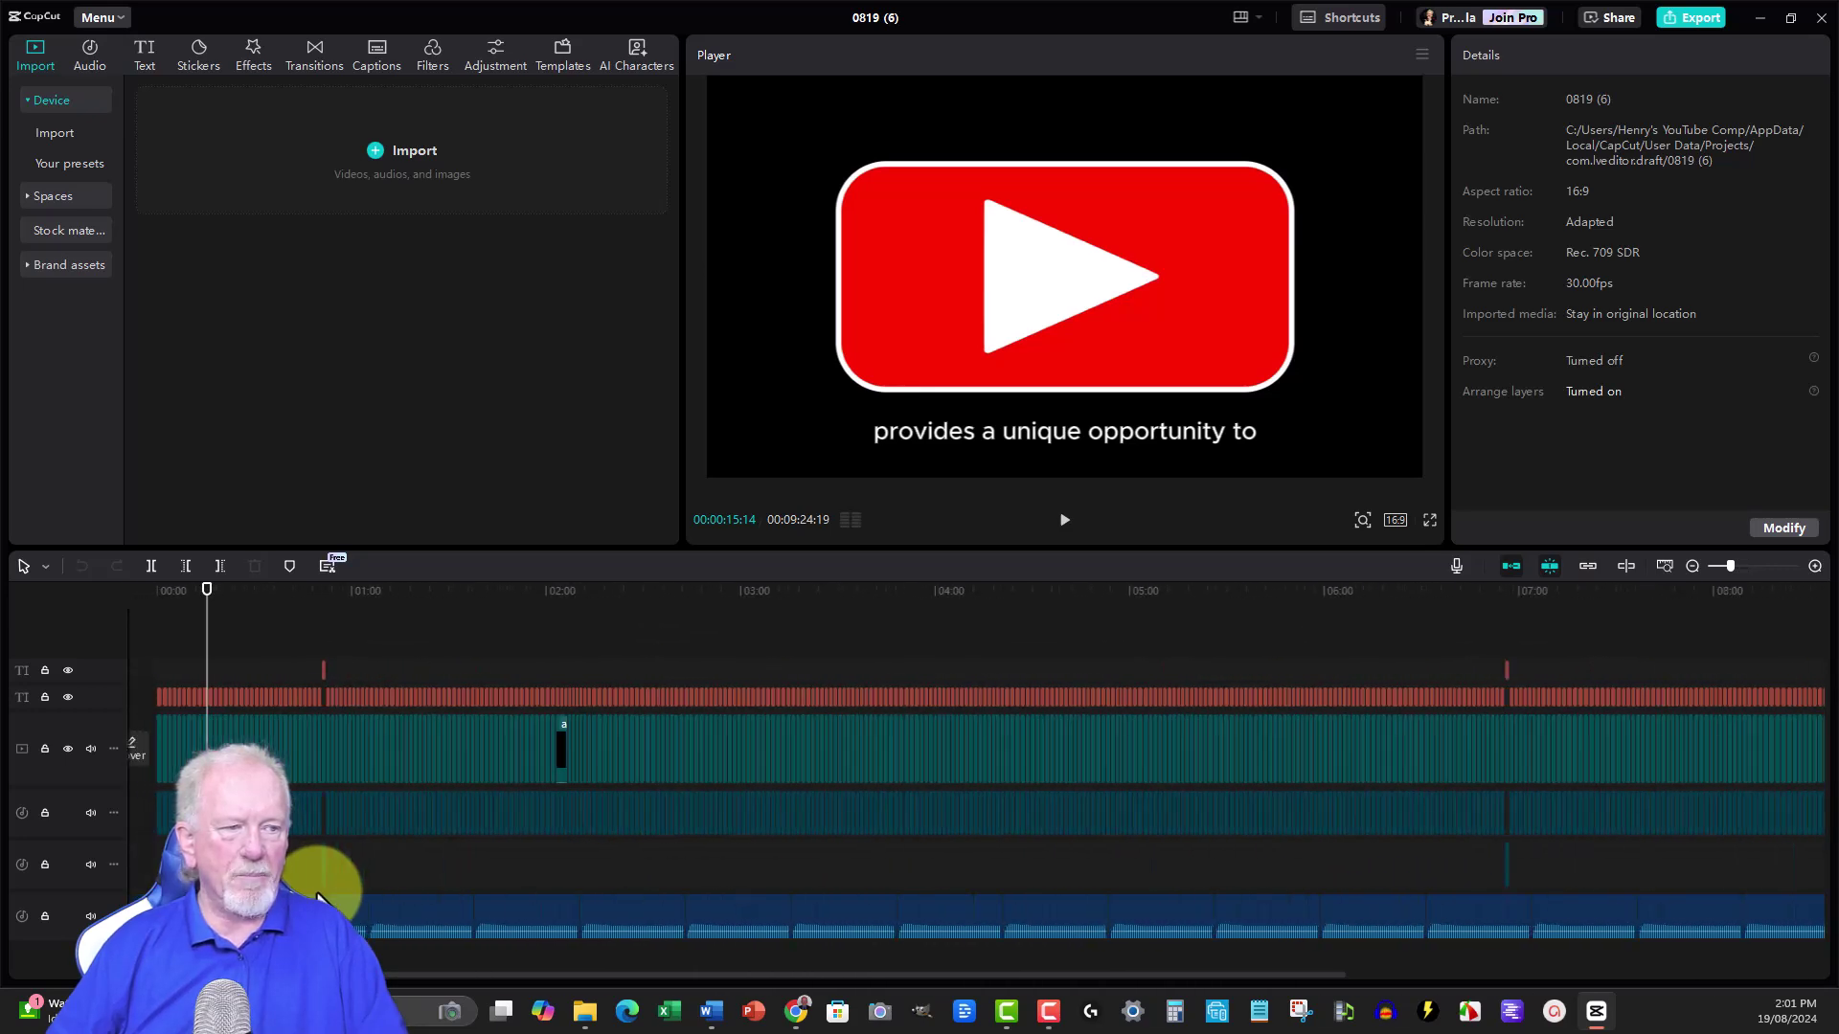
{"action": "scroll", "coordinate": [326, 895], "scroll_direction": "down", "scroll_amount": 4}
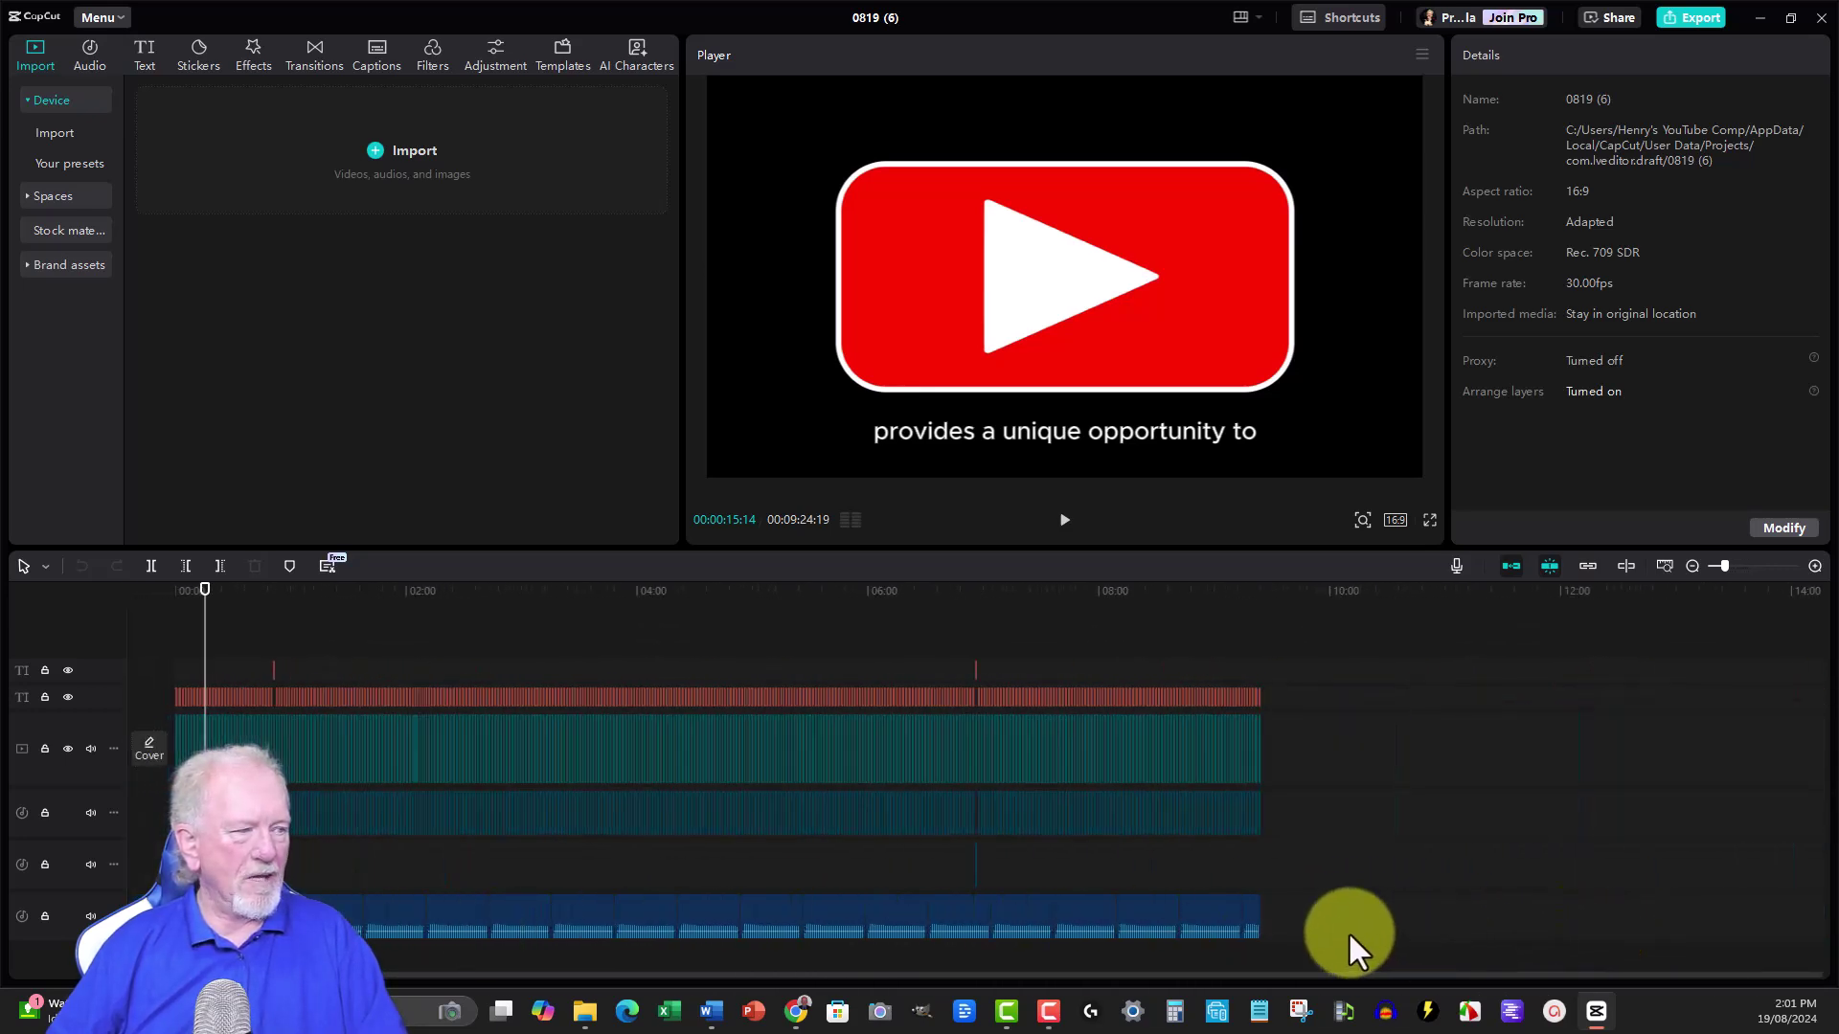
Delete the background music clip from the bottom audio track
{"action": "left_click", "coordinate": [987, 927]}
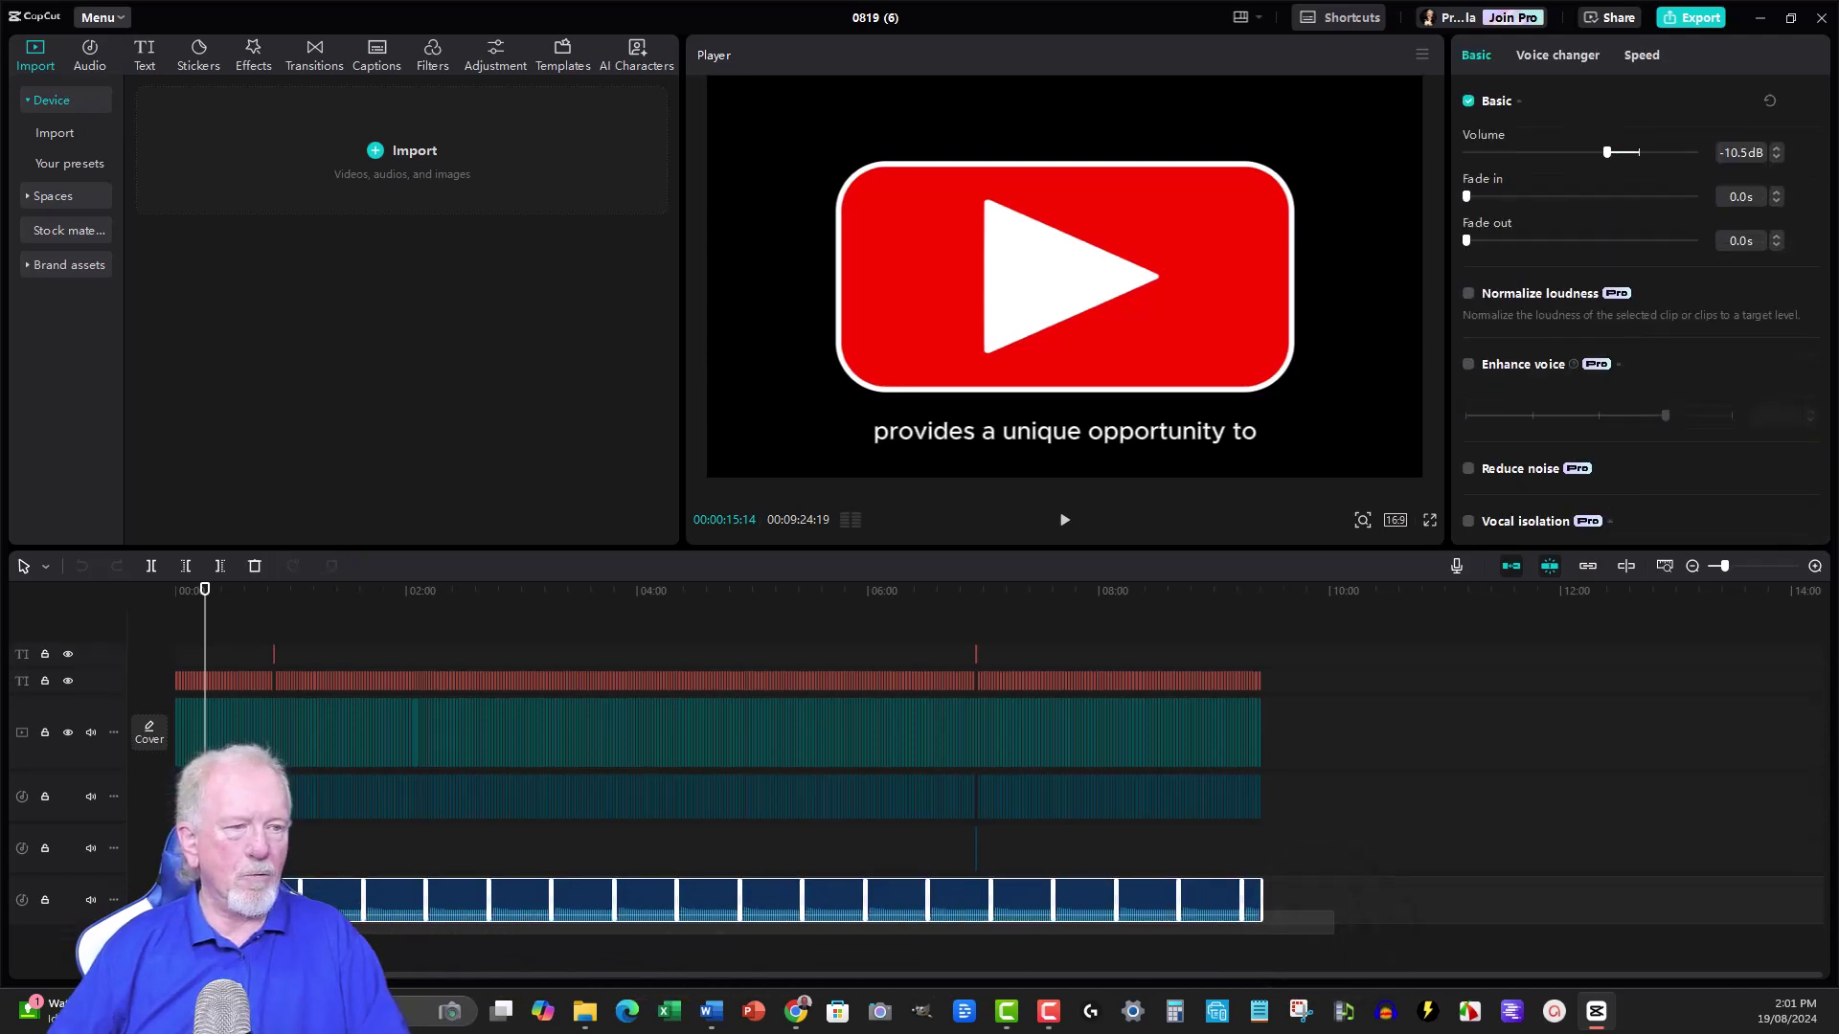
{"action": "key", "text": "Delete"}
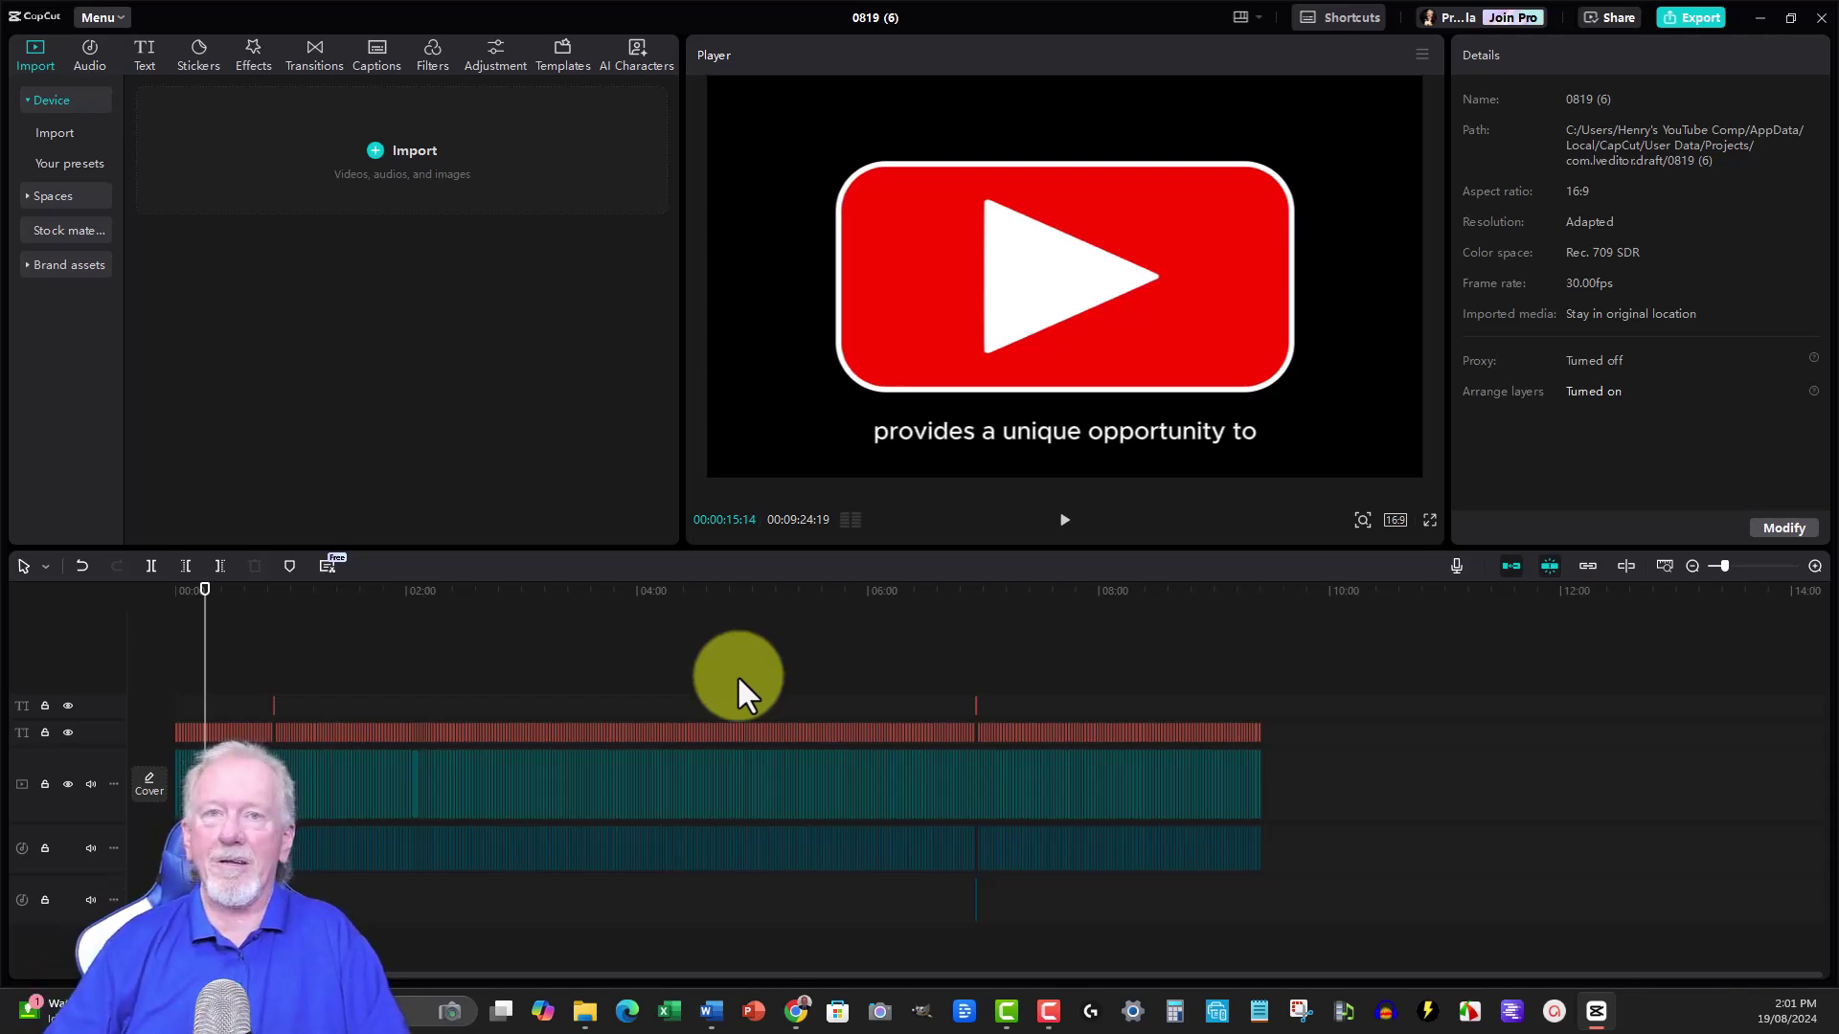
{"action": "left_click", "coordinate": [1065, 520]}
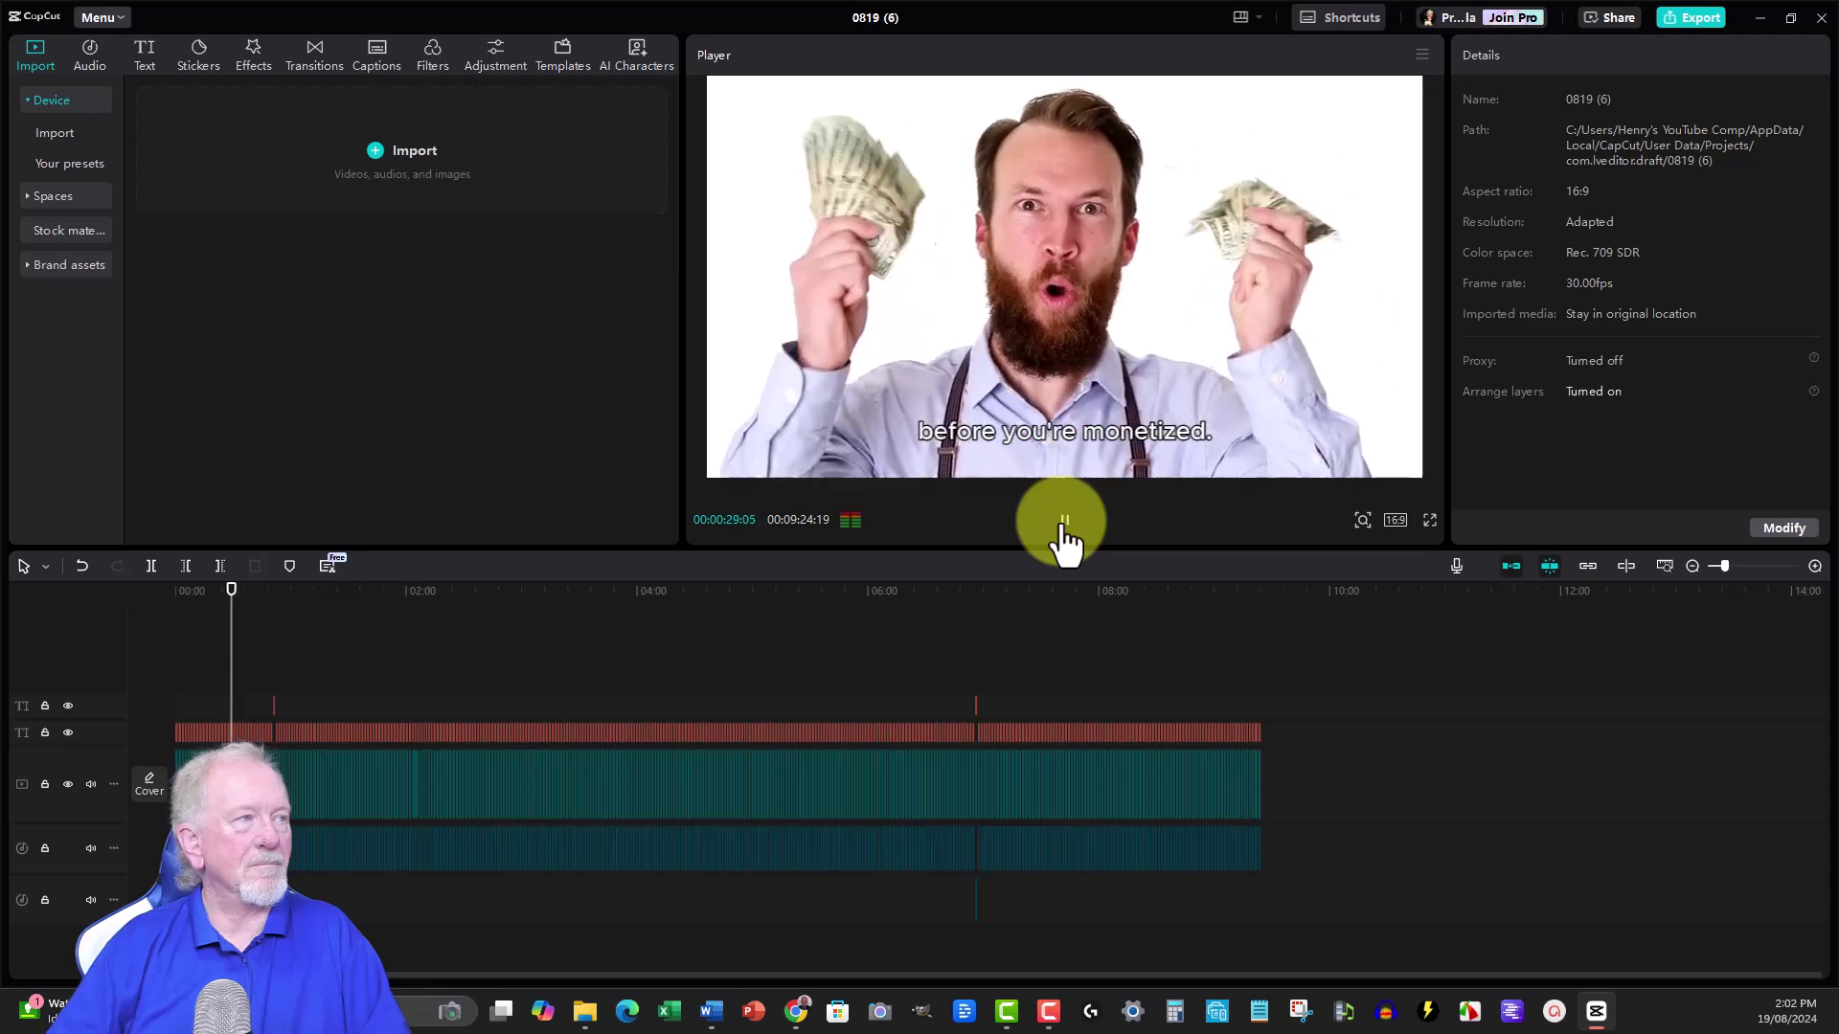
{"action": "left_click", "coordinate": [1063, 522]}
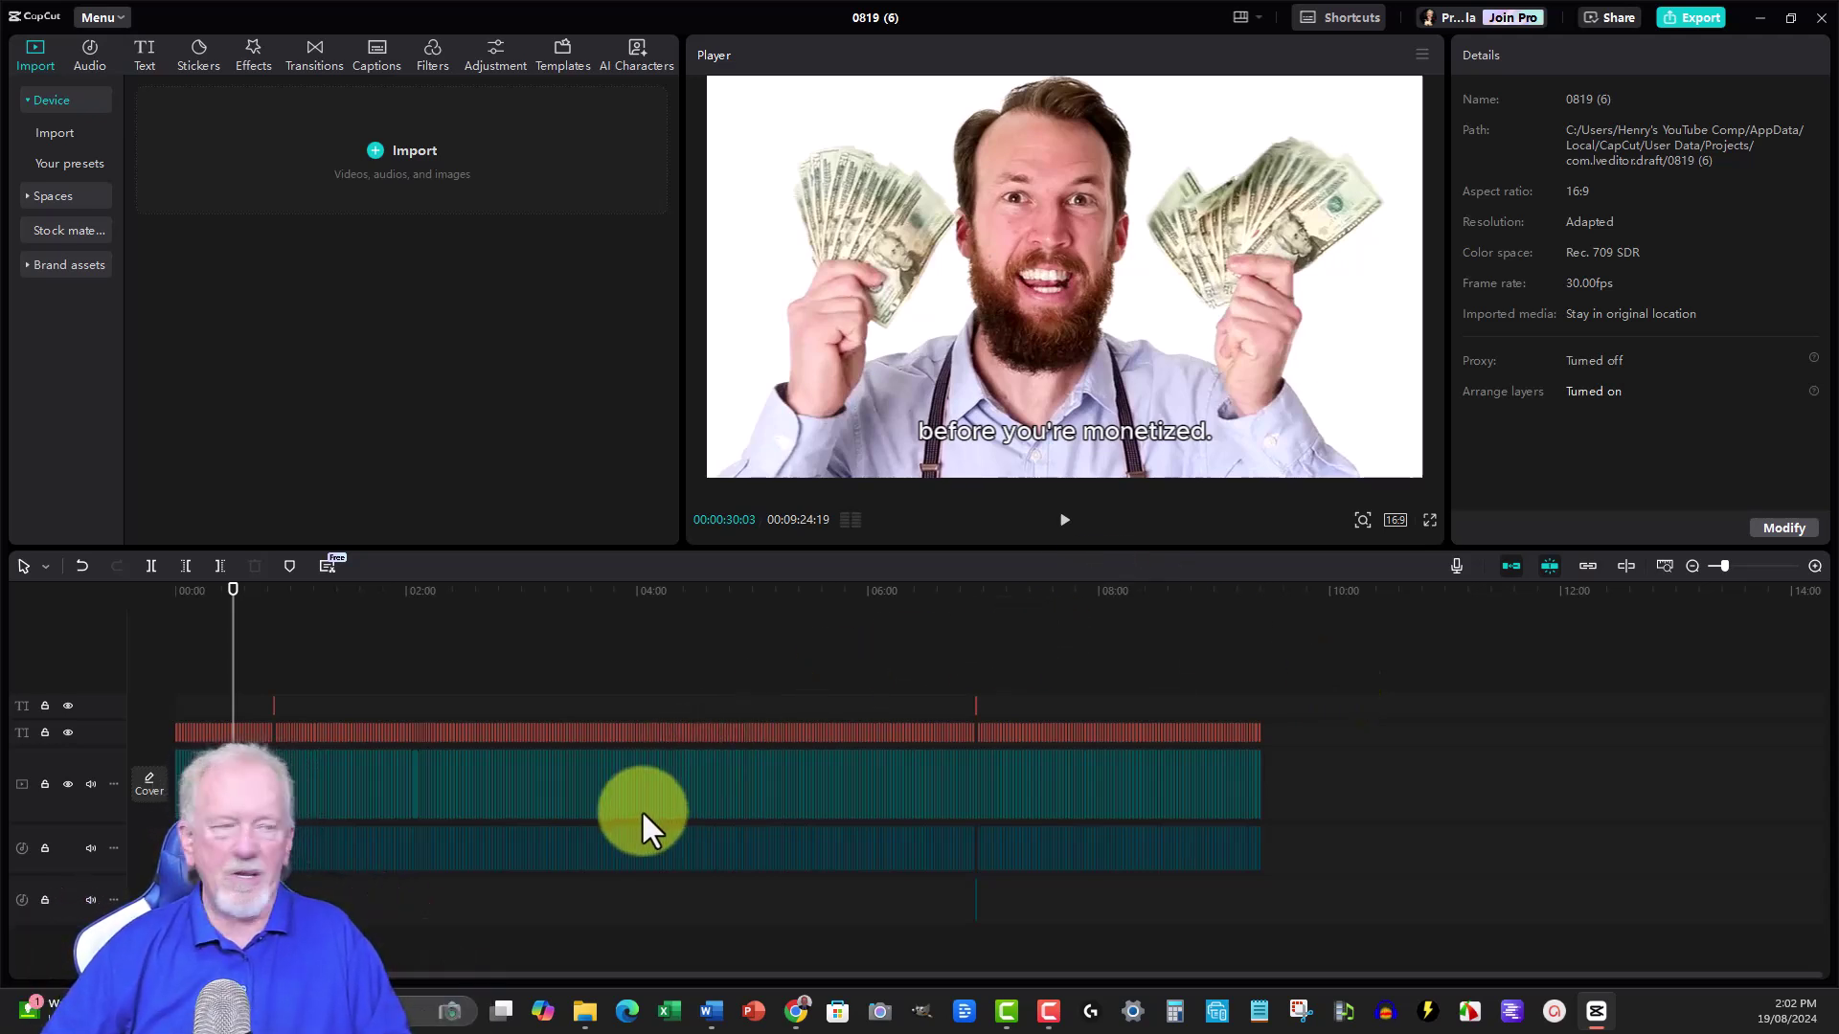
Zoom the timeline into the 0:30–0:33 range to inspect the opening clips and captions
{"action": "scroll", "coordinate": [287, 762], "scroll_direction": "up", "scroll_amount": 2}
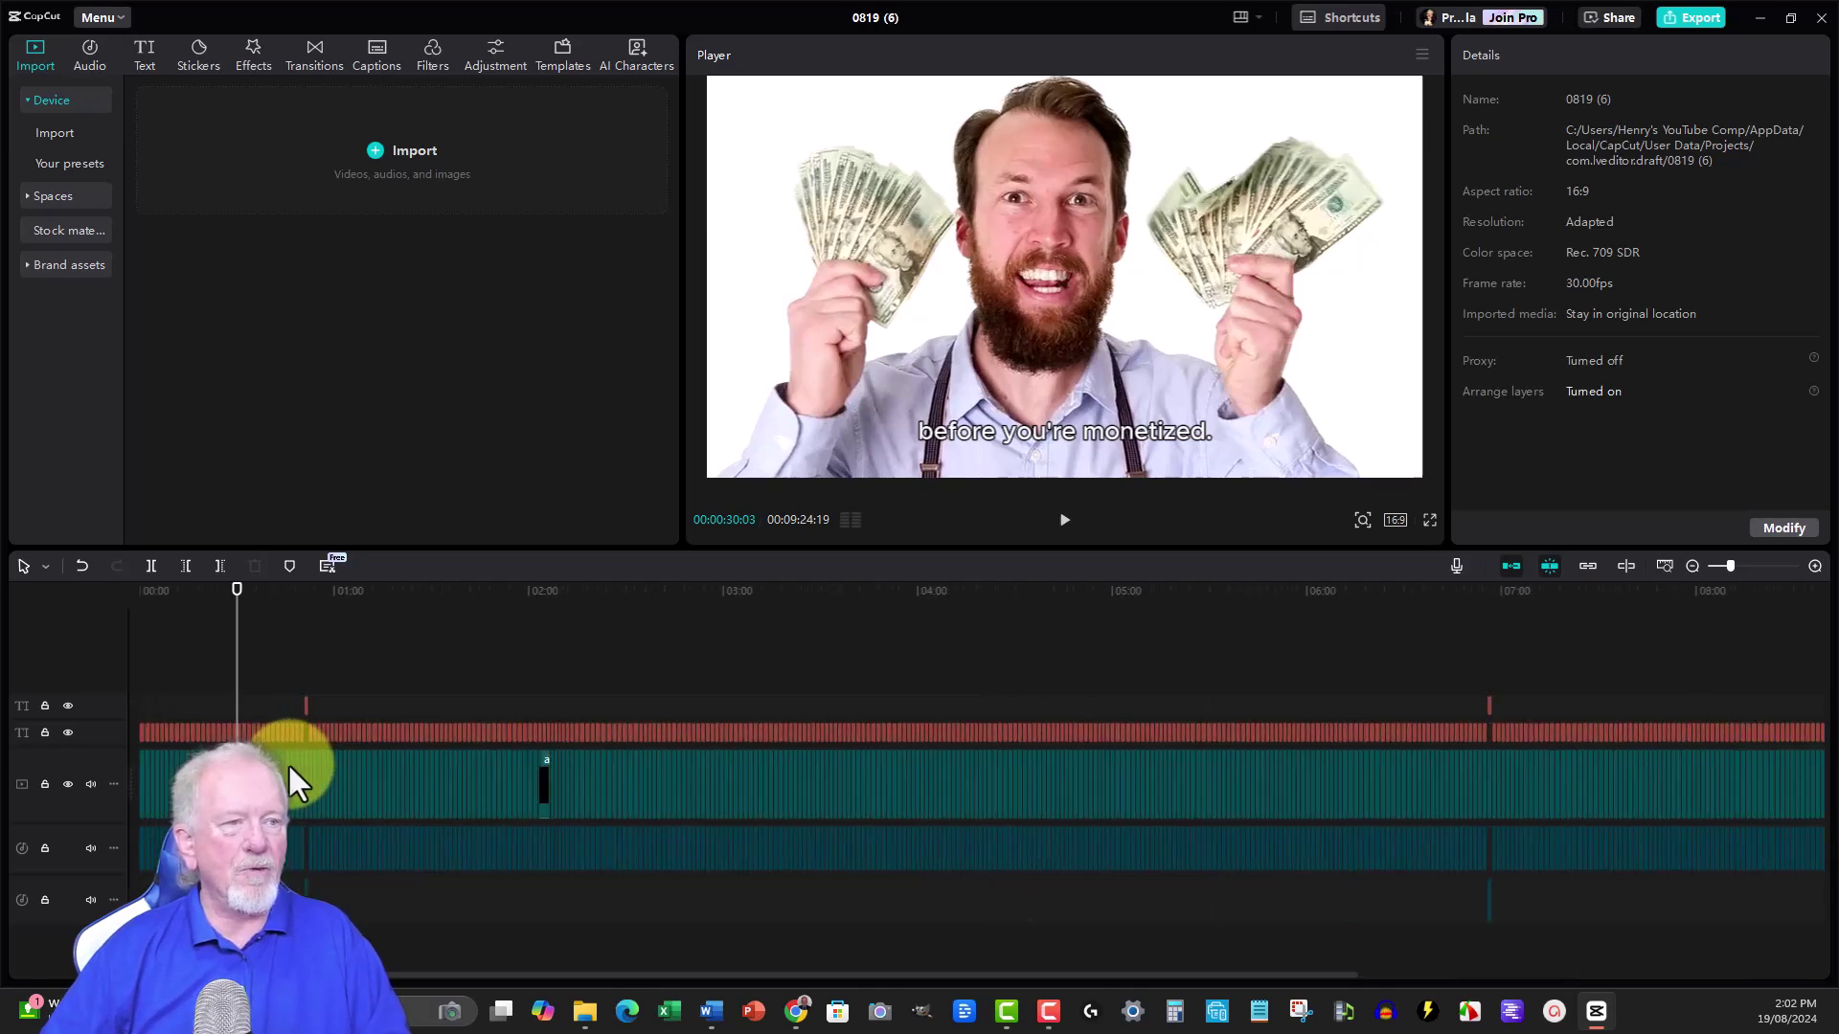
{"action": "scroll", "coordinate": [287, 763], "scroll_direction": "up", "scroll_amount": 3}
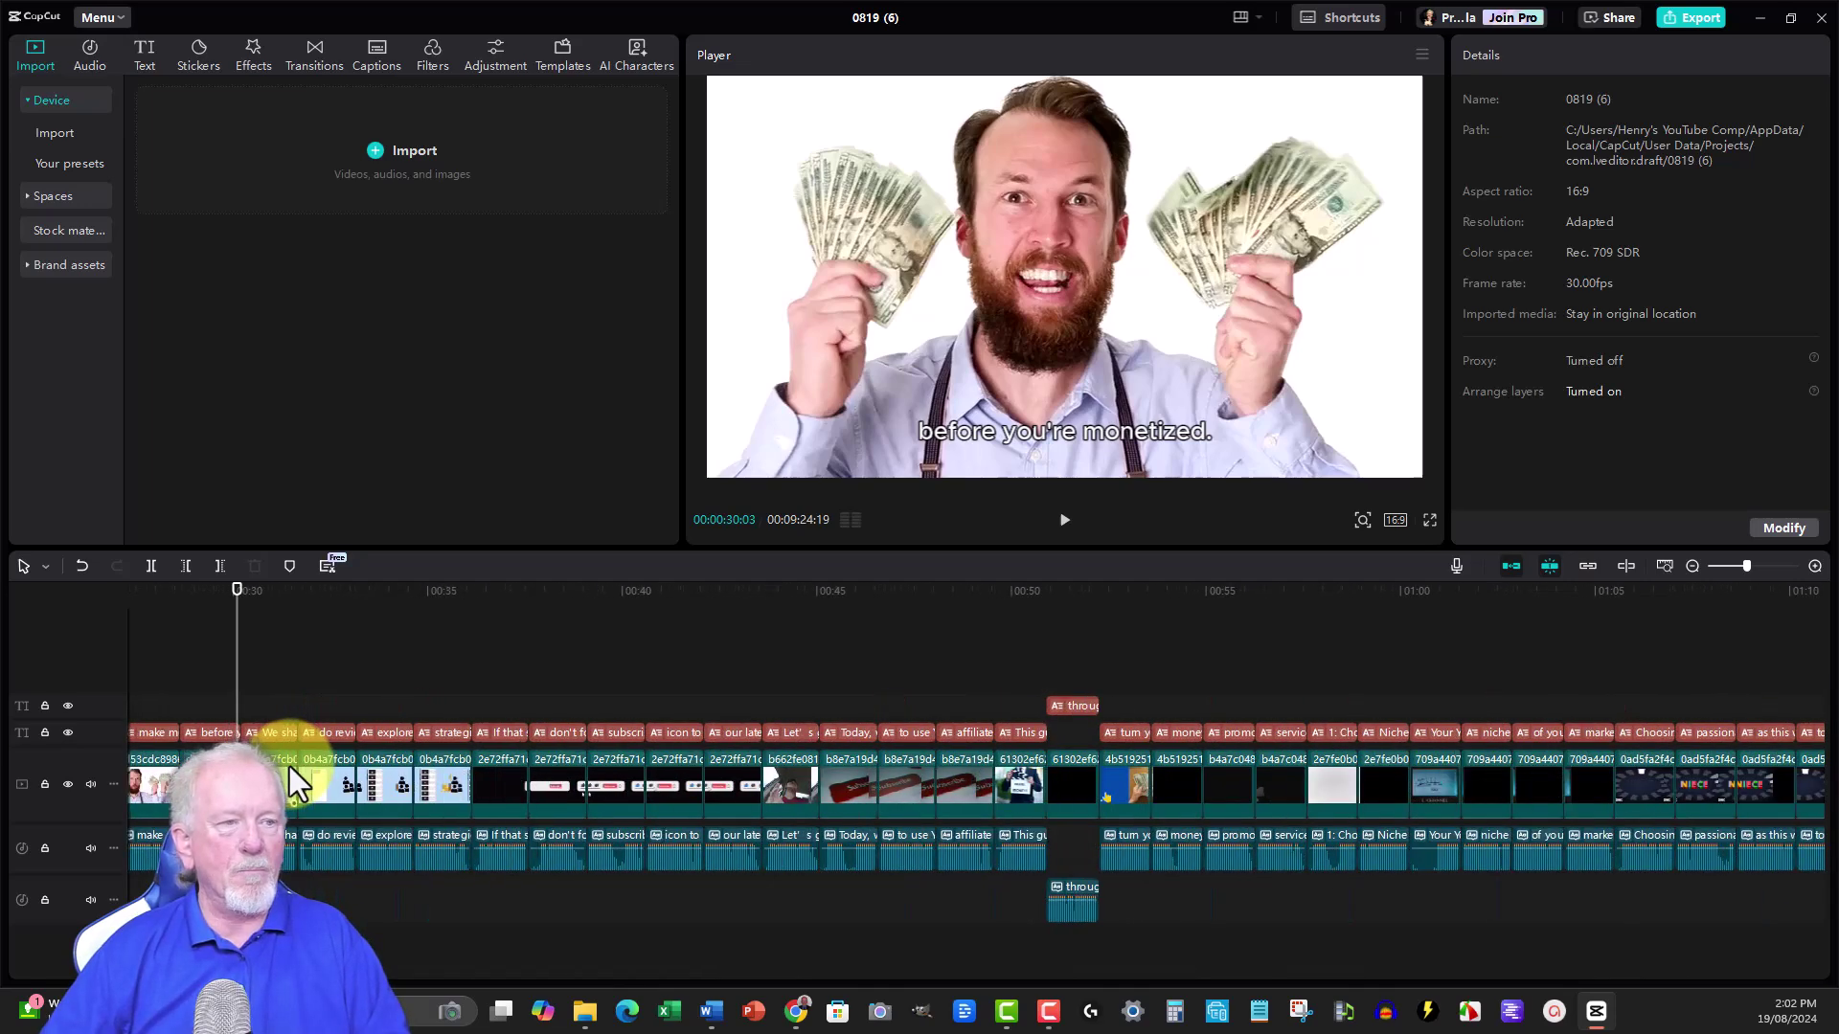
{"action": "scroll", "coordinate": [289, 766], "scroll_direction": "up", "scroll_amount": 3}
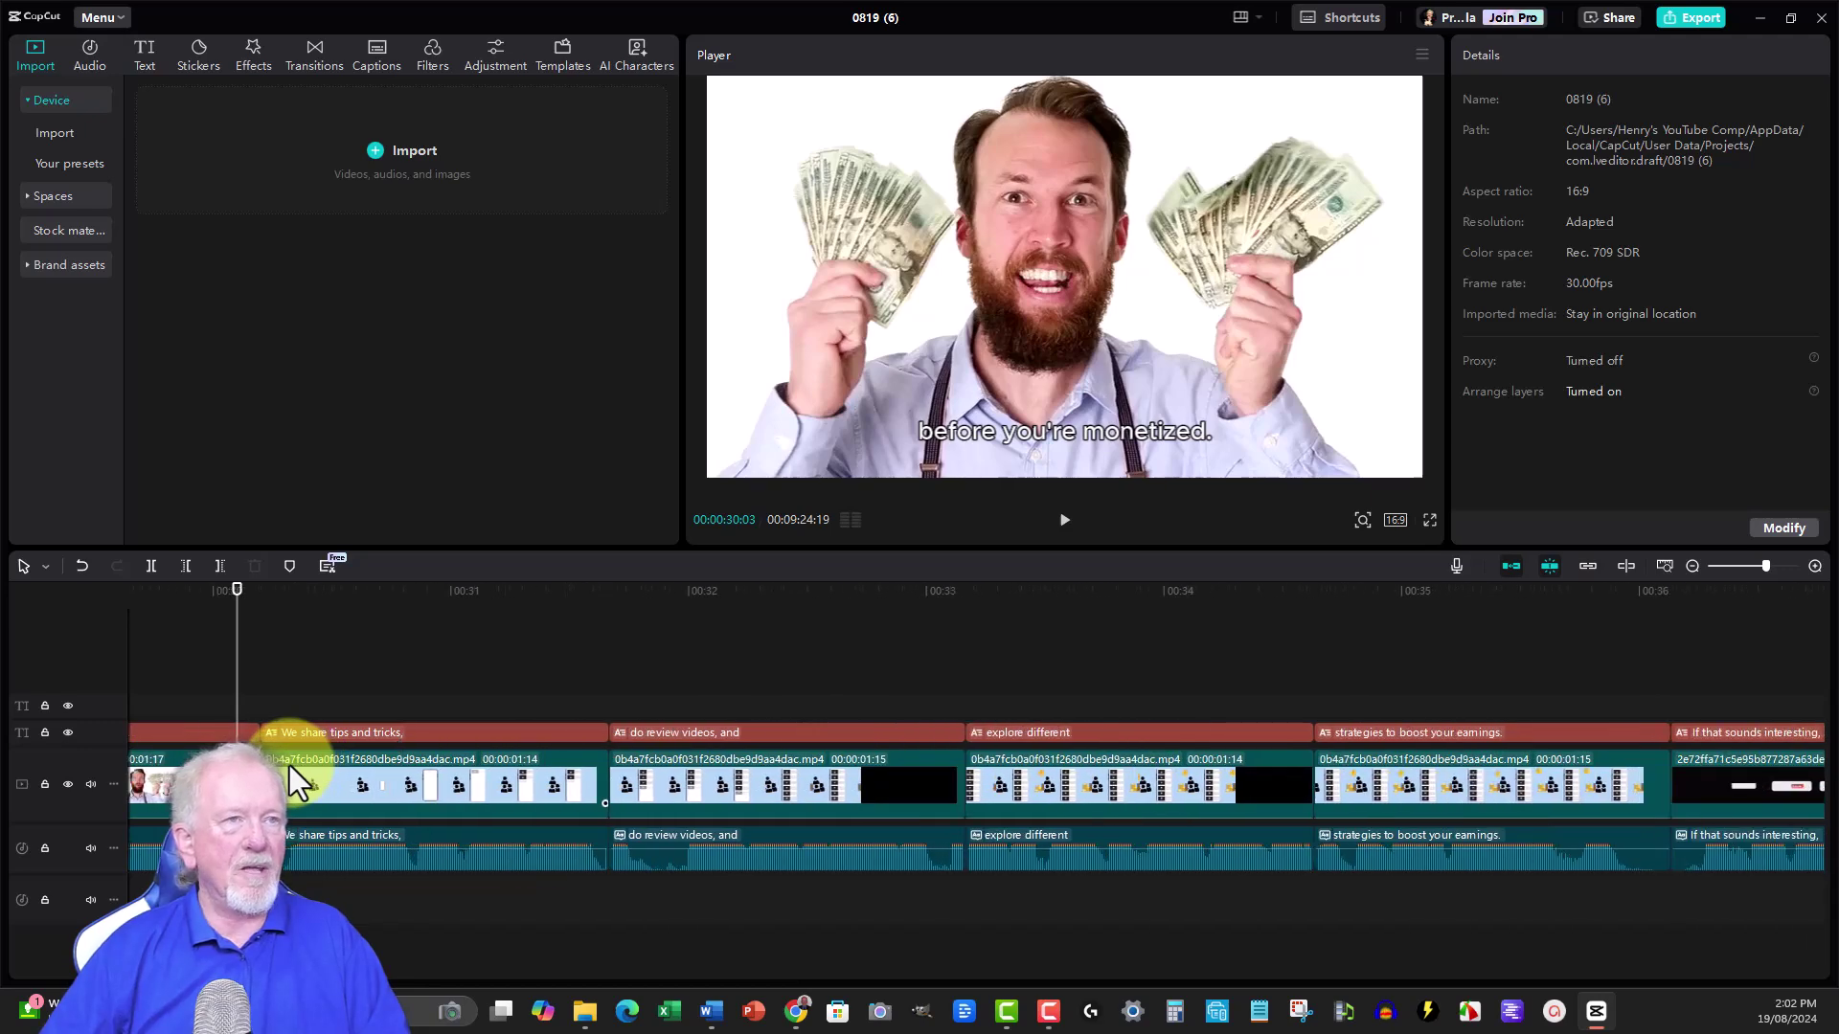
{"action": "scroll", "coordinate": [290, 766], "scroll_direction": "up", "scroll_amount": 3}
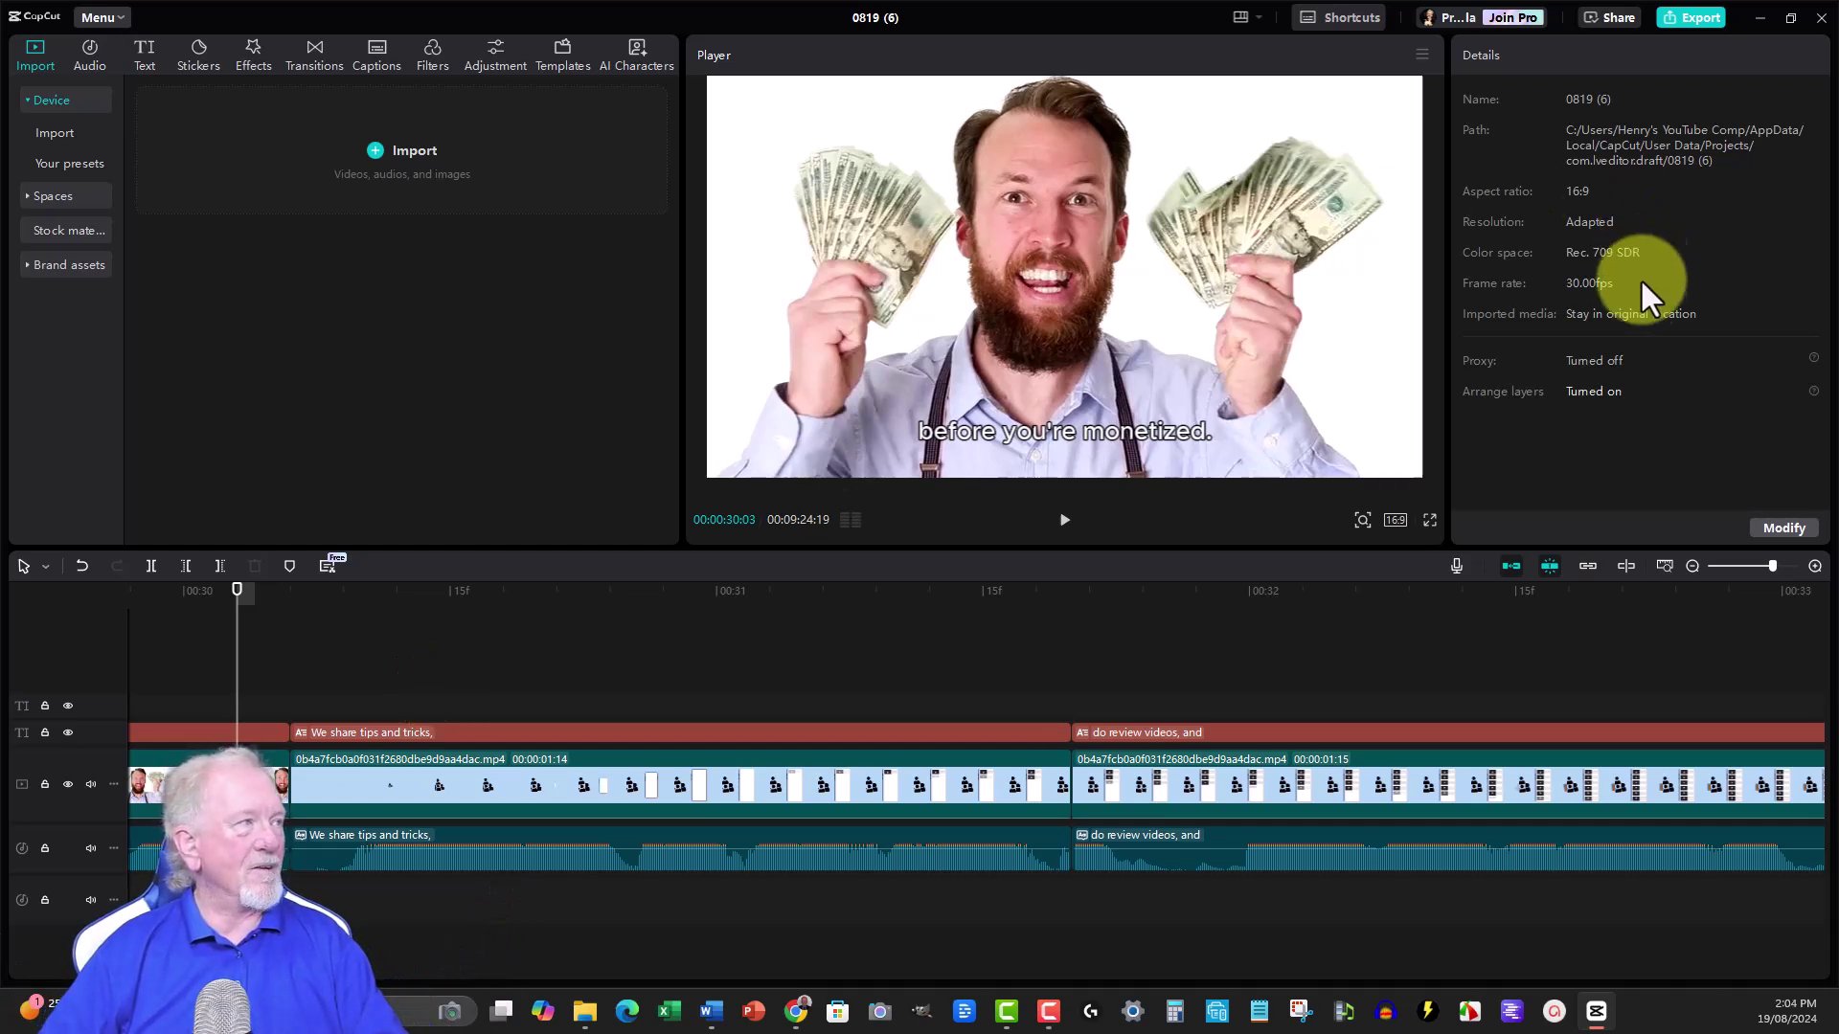
{"action": "left_click", "coordinate": [1455, 565]}
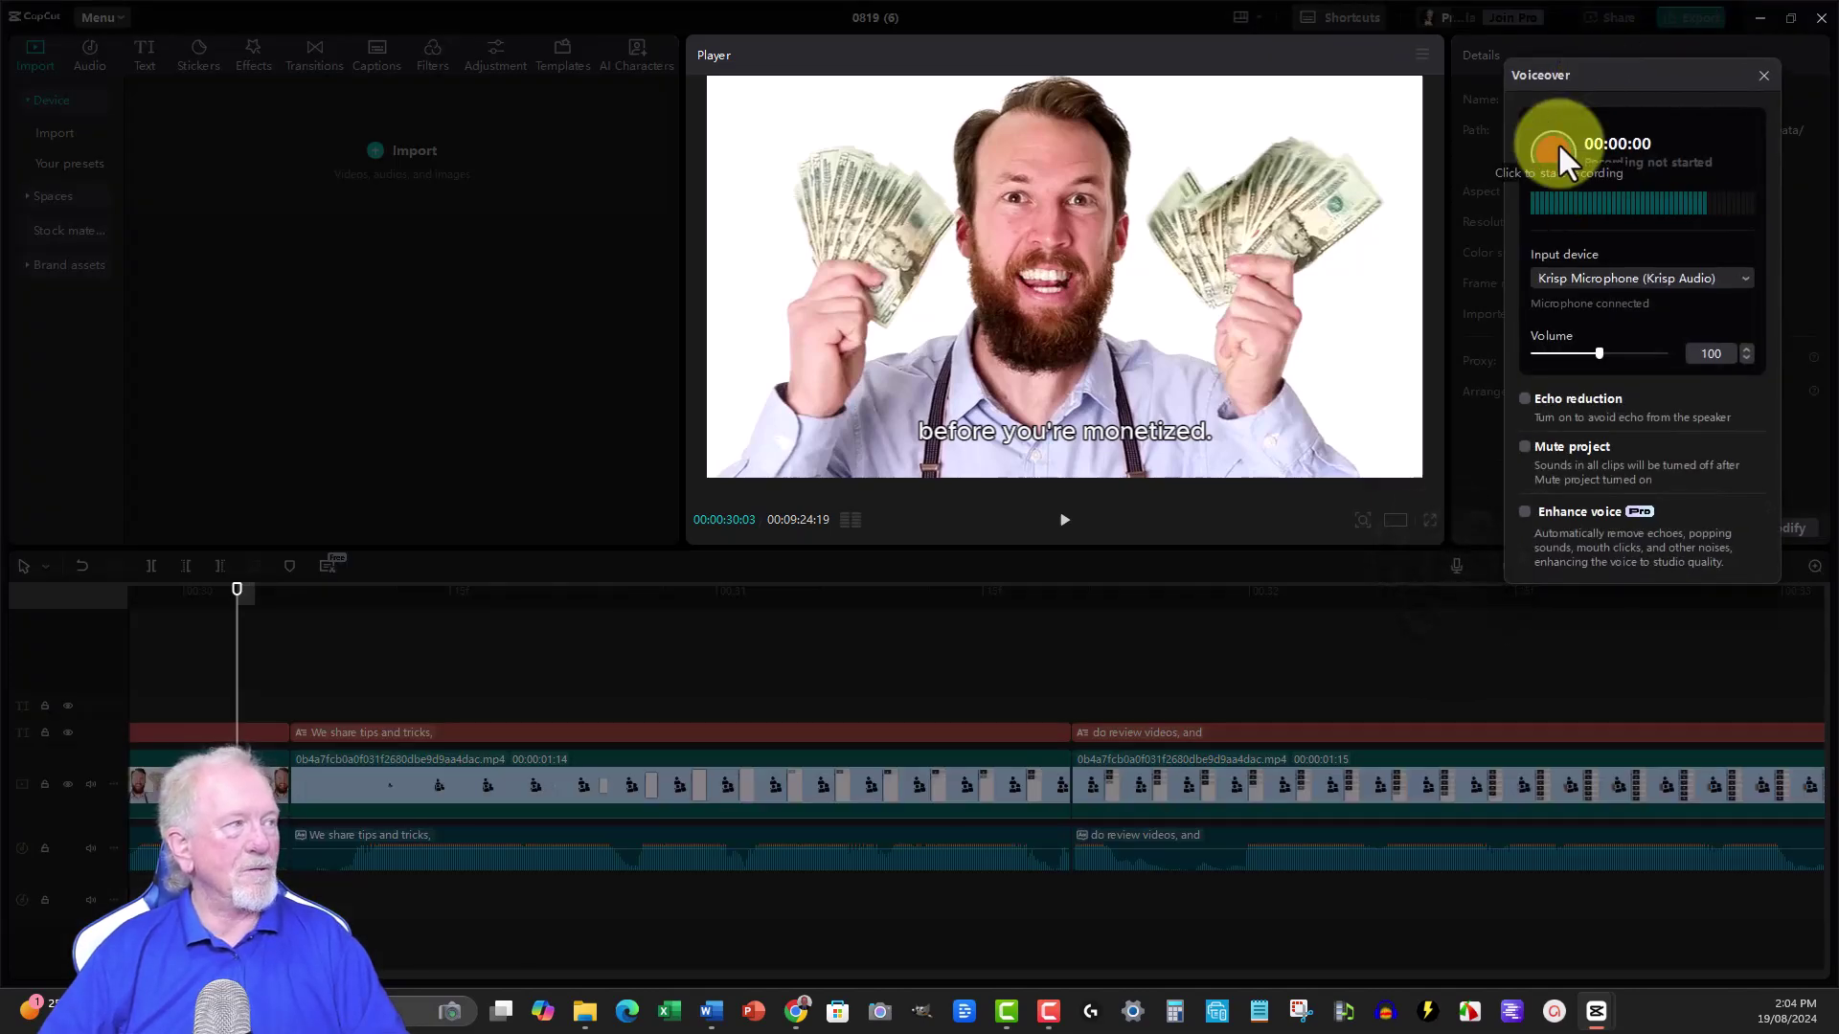
{"action": "left_click", "coordinate": [1763, 75]}
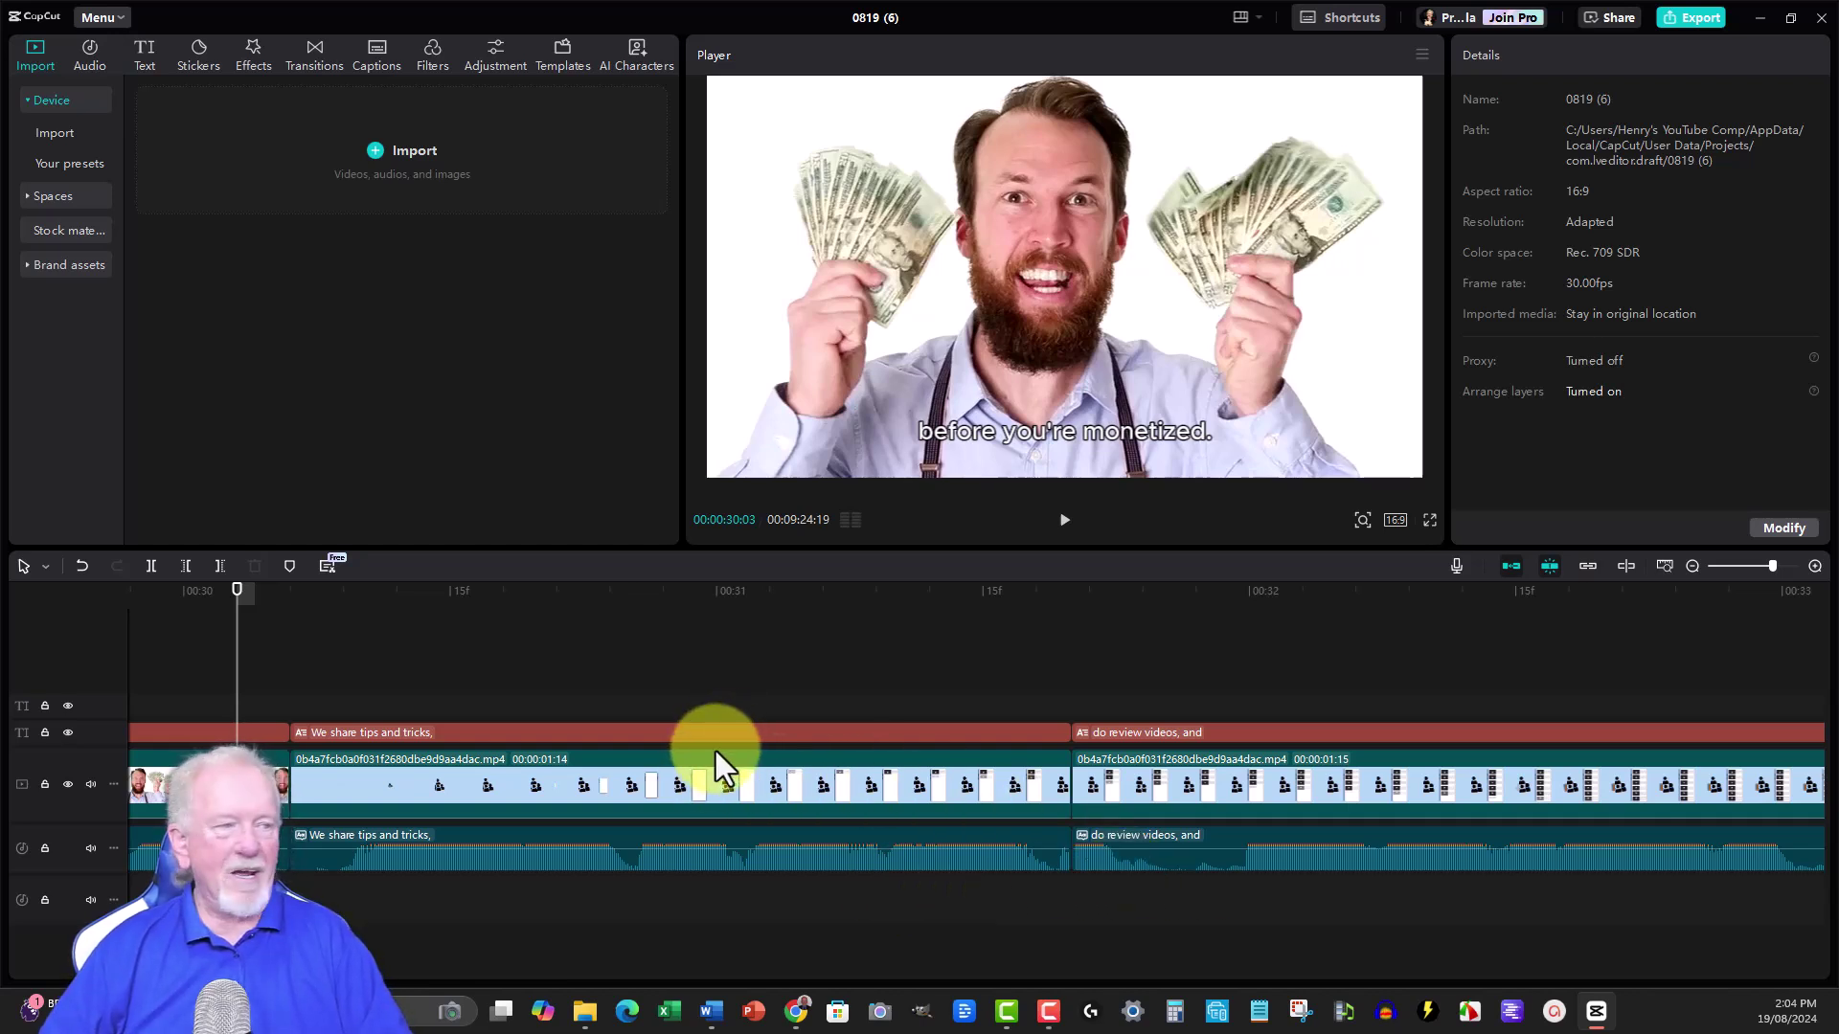
Zoom the timeline out fully to show the entire project
{"action": "scroll", "coordinate": [709, 756], "scroll_direction": "down", "scroll_amount": 3}
{"action": "scroll", "coordinate": [703, 764], "scroll_direction": "down", "scroll_amount": 8}
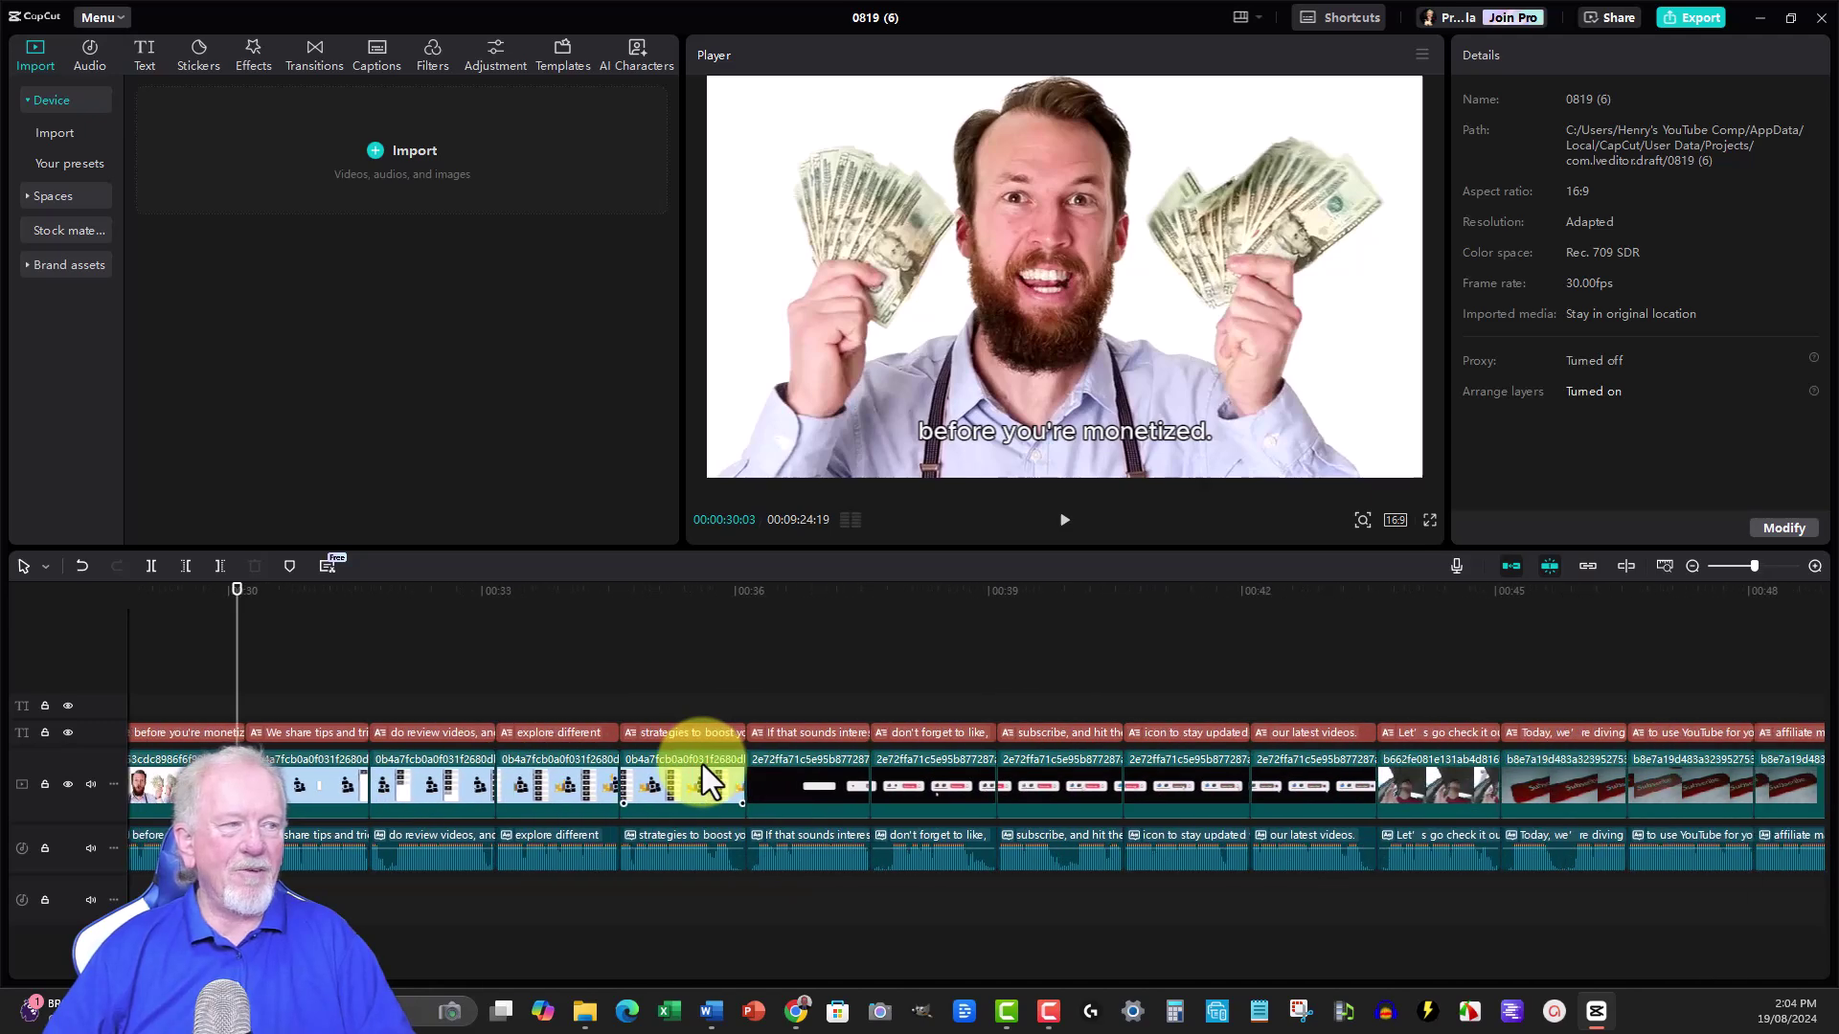
{"action": "scroll", "coordinate": [696, 770], "scroll_direction": "down", "scroll_amount": 10}
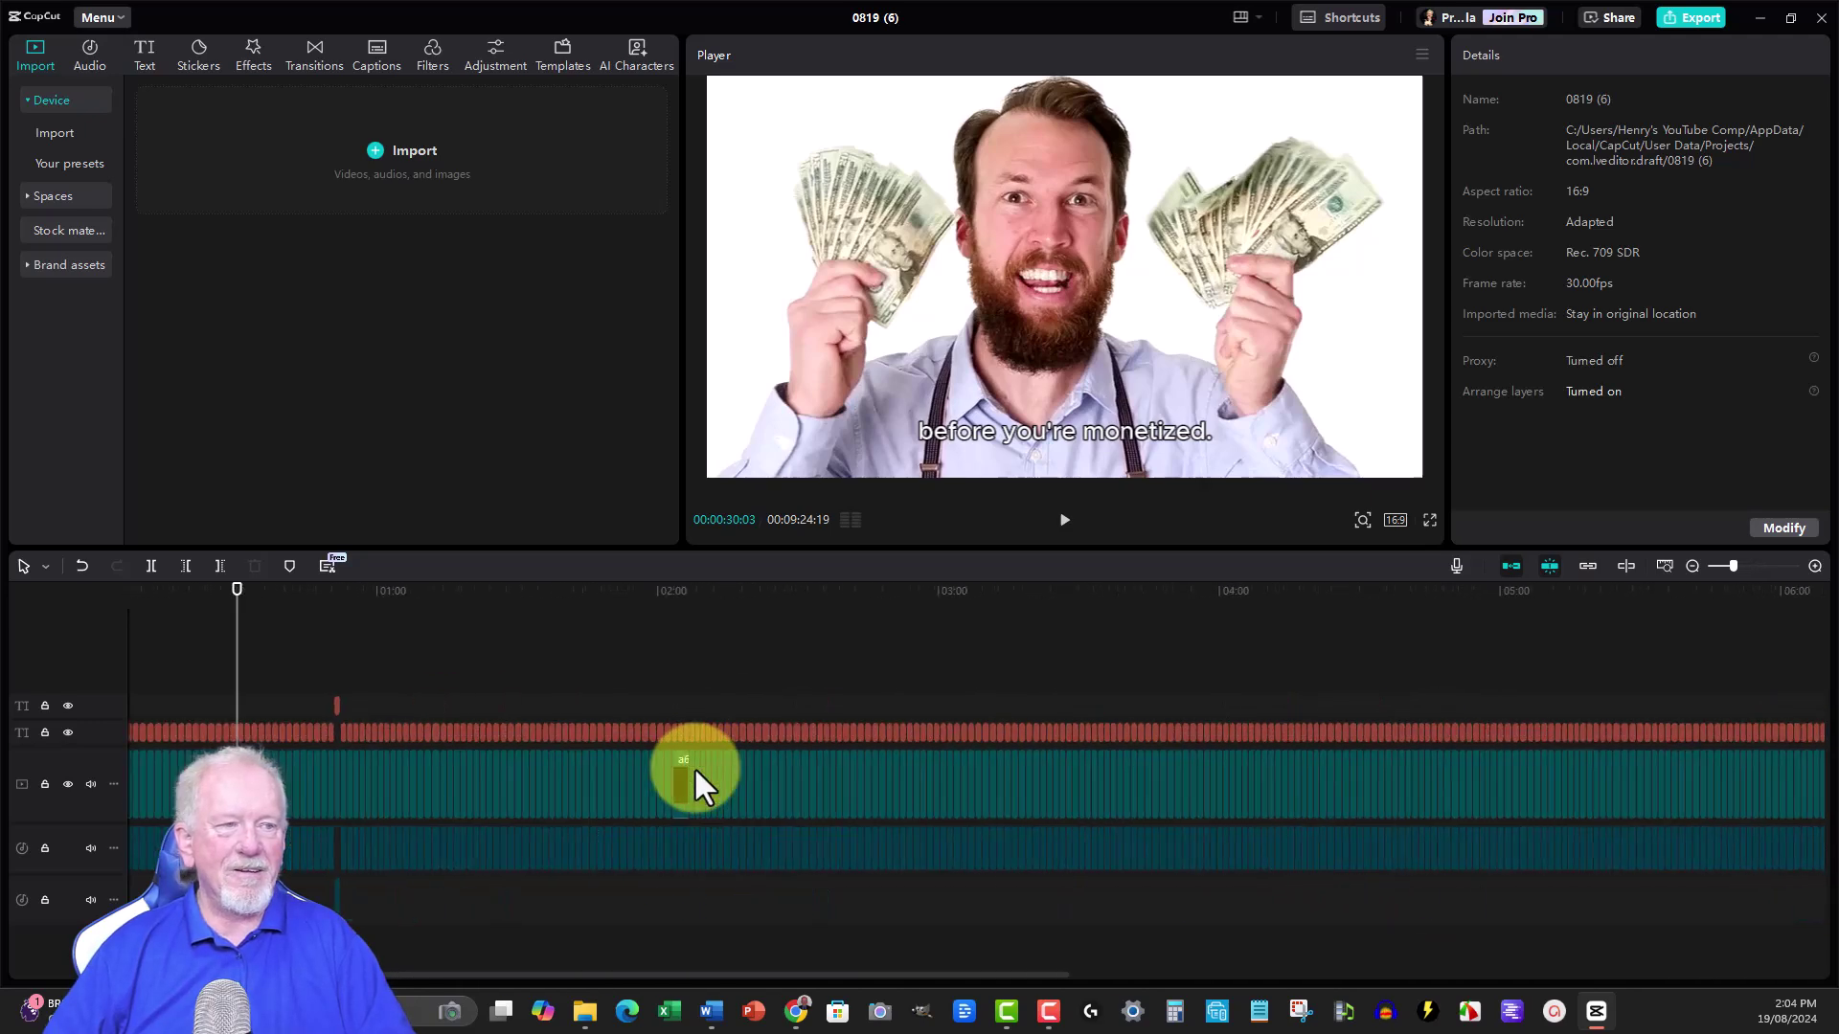
{"action": "scroll", "coordinate": [696, 784], "scroll_direction": "down", "scroll_amount": 1}
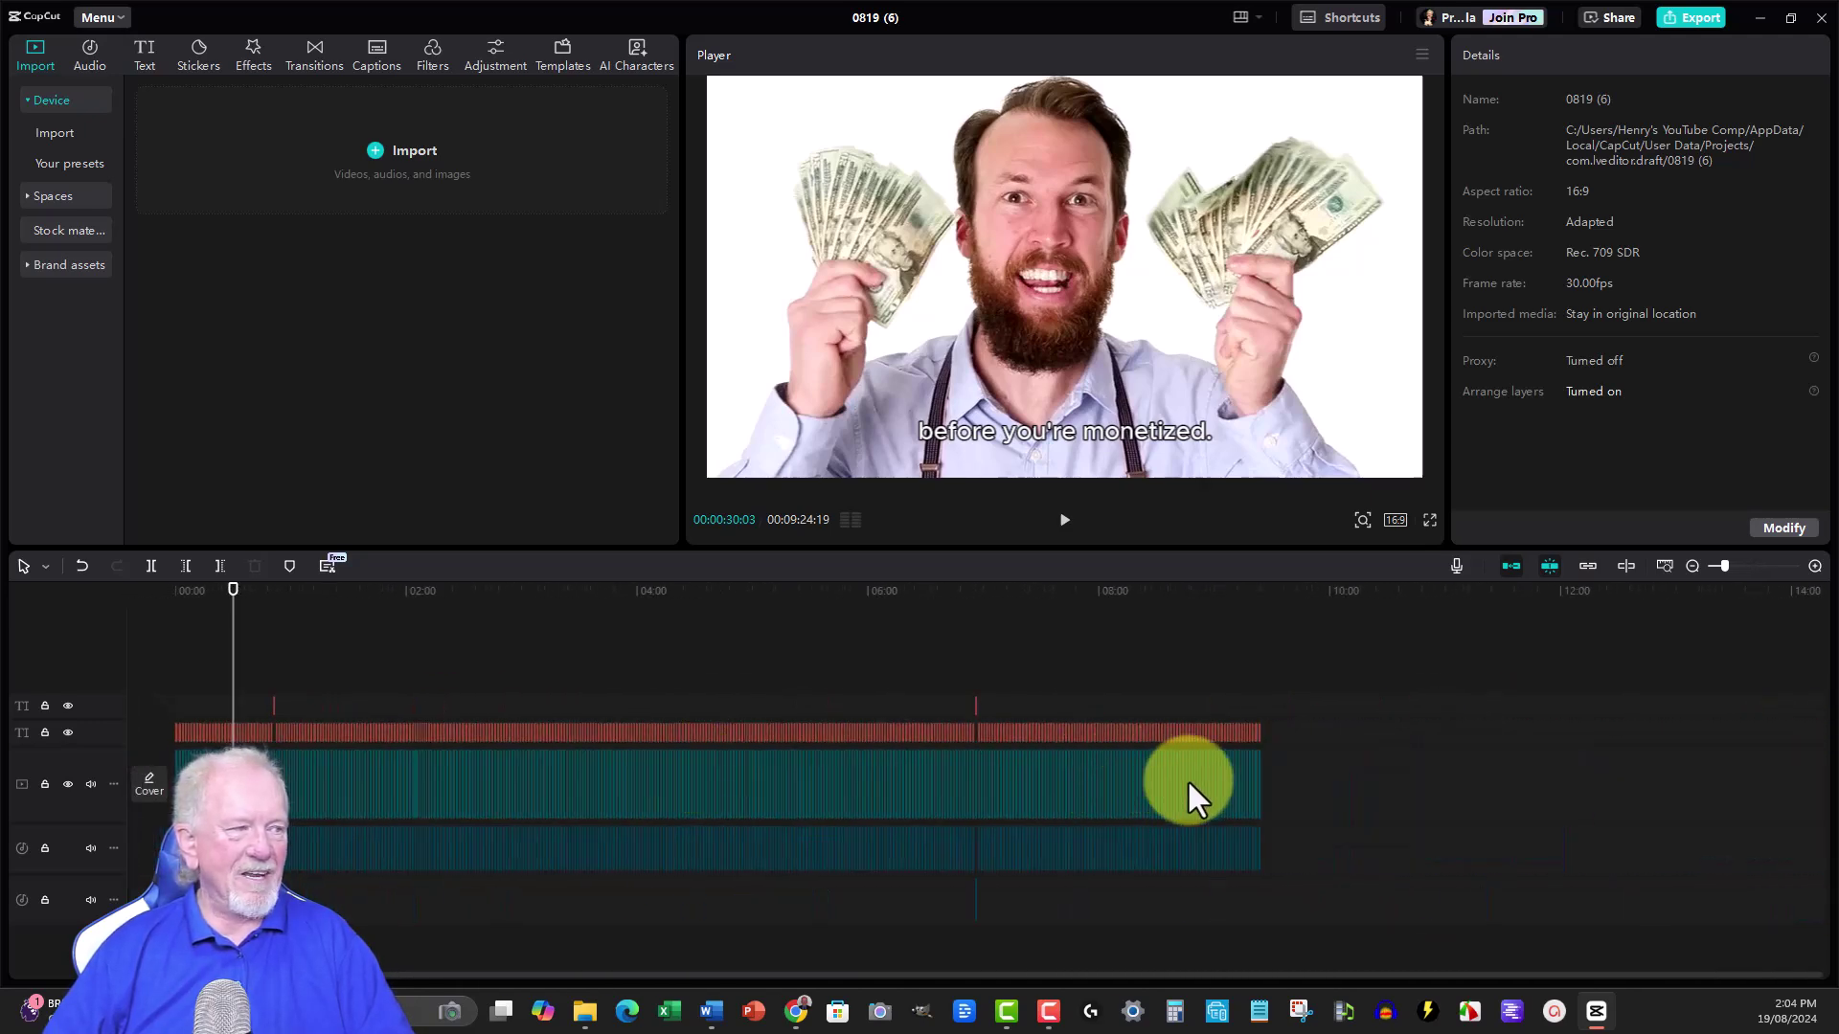
Select clips on the main track, then deselect and move the playhead to the end at 09:24:19
{"action": "left_click", "coordinate": [1298, 774]}
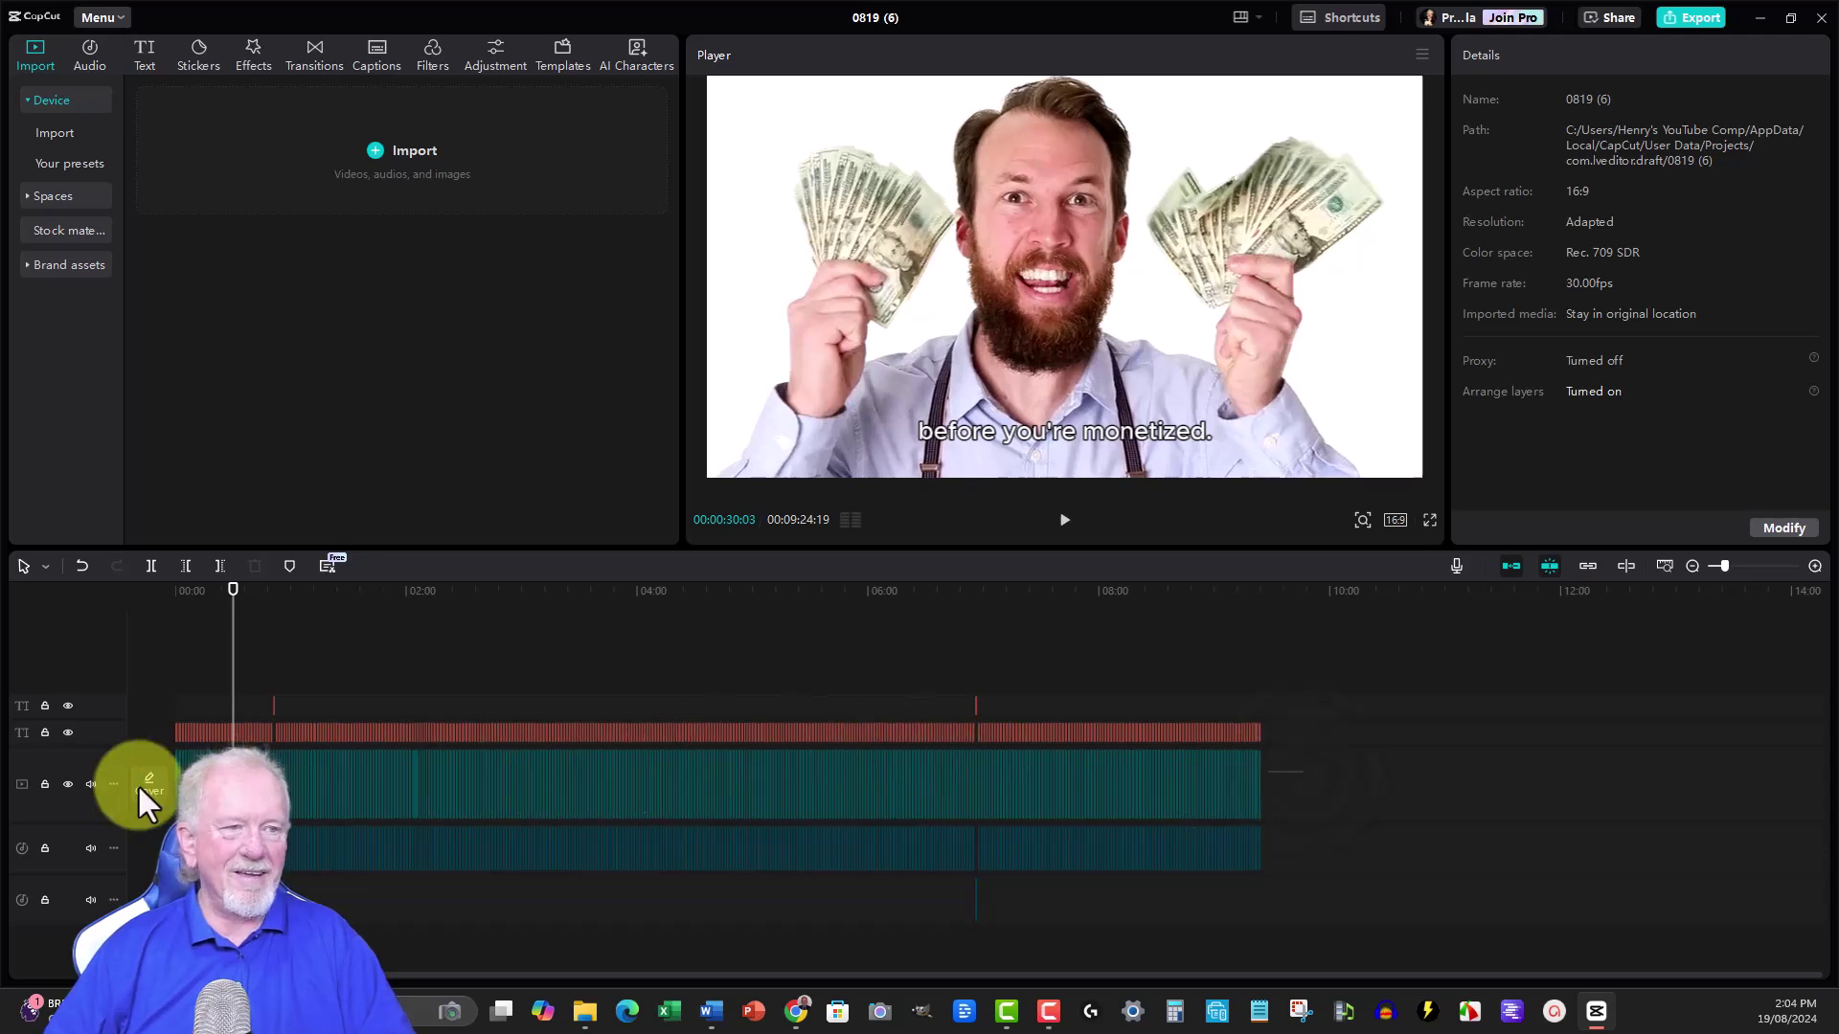
{"action": "left_click", "coordinate": [1212, 801], "text": "shift"}
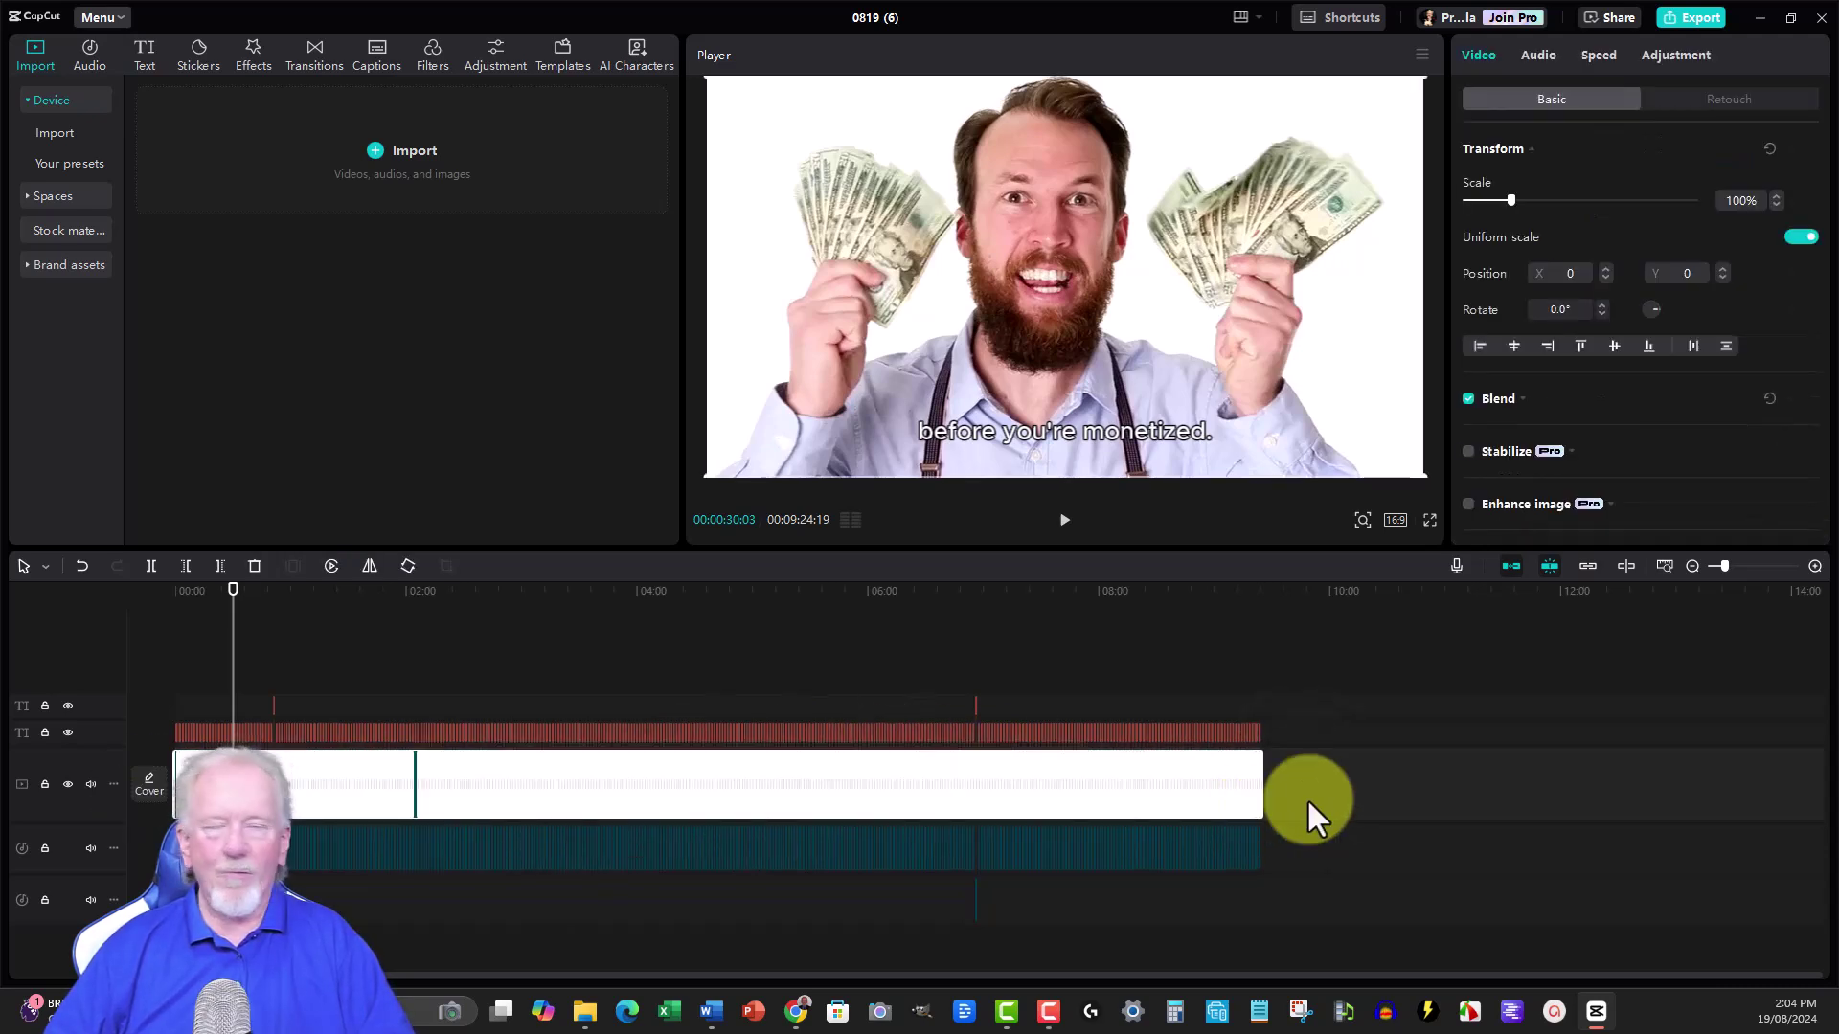
{"action": "left_click", "coordinate": [1350, 777]}
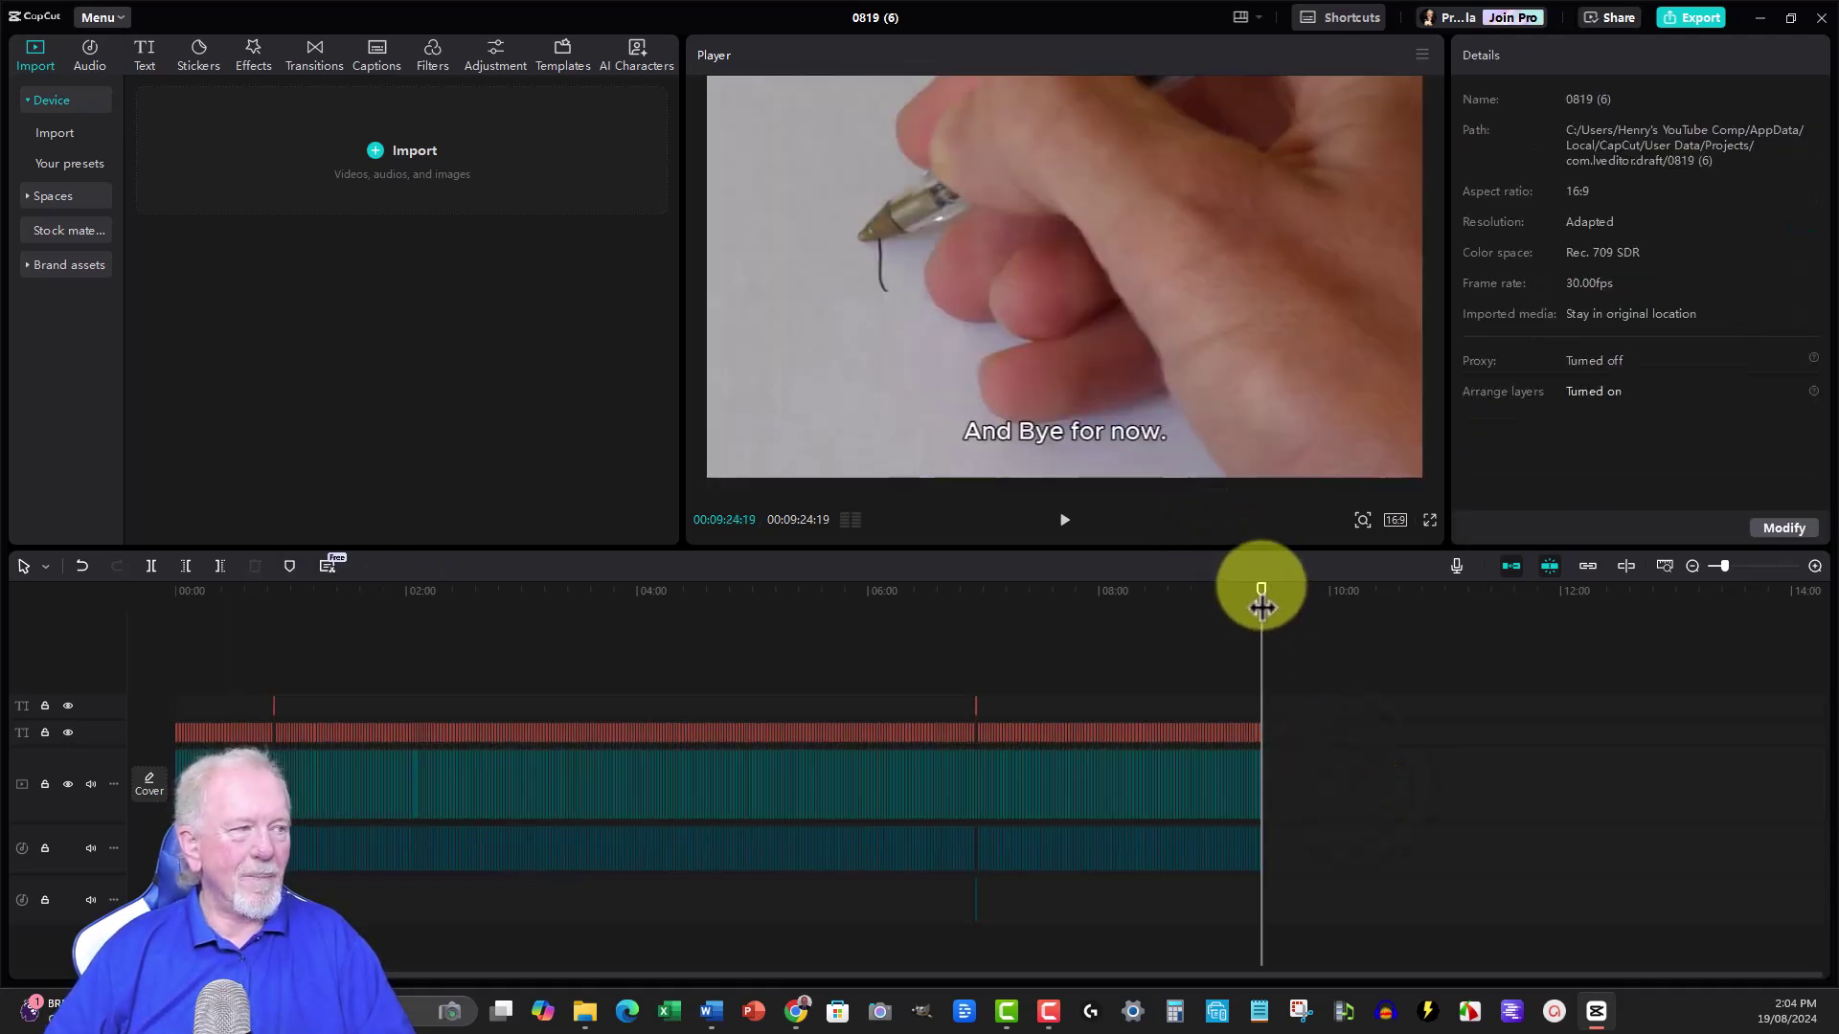
Play the closing seconds and pause on the Thank You For Watching card at 09:21:00
{"action": "mouse_move", "coordinate": [1258, 584]}
{"action": "left_mouse_down"}
{"action": "mouse_move", "coordinate": [1108, 594]}
{"action": "mouse_move", "coordinate": [1113, 611]}
{"action": "mouse_move", "coordinate": [1153, 593]}
{"action": "mouse_move", "coordinate": [1240, 608]}
{"action": "left_mouse_up"}
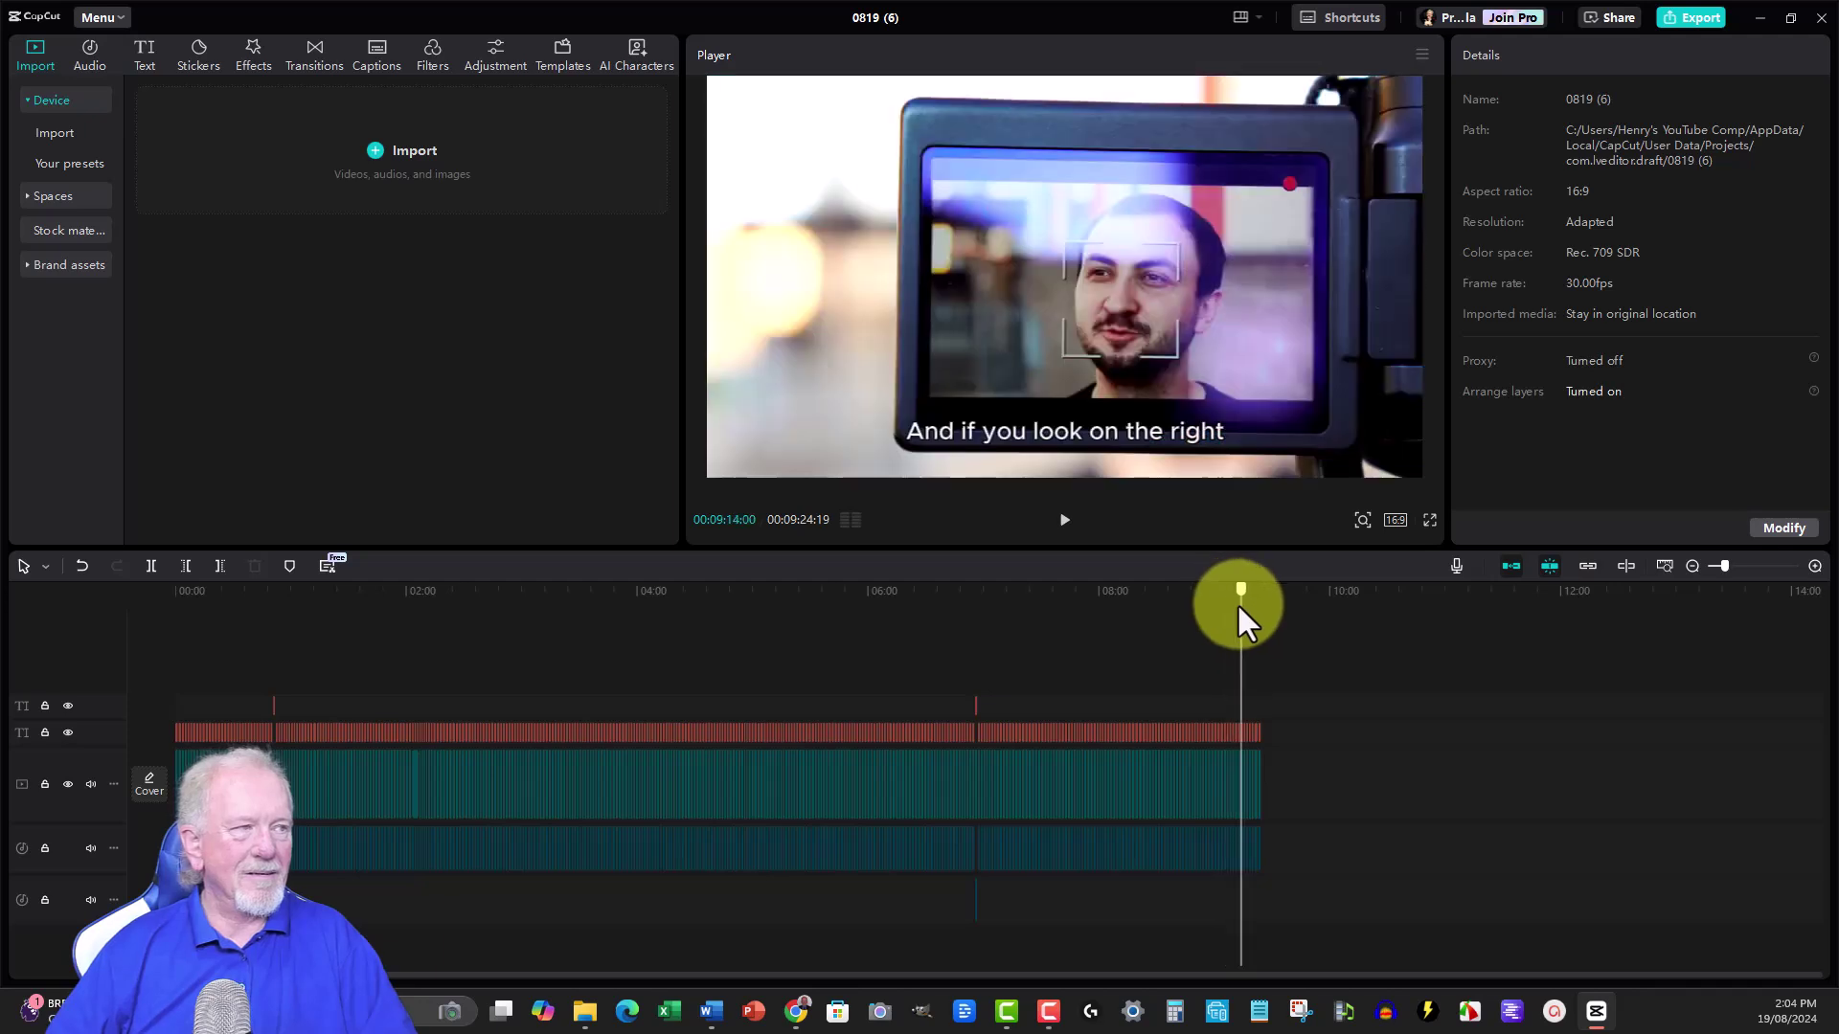
{"action": "left_click", "coordinate": [1064, 520]}
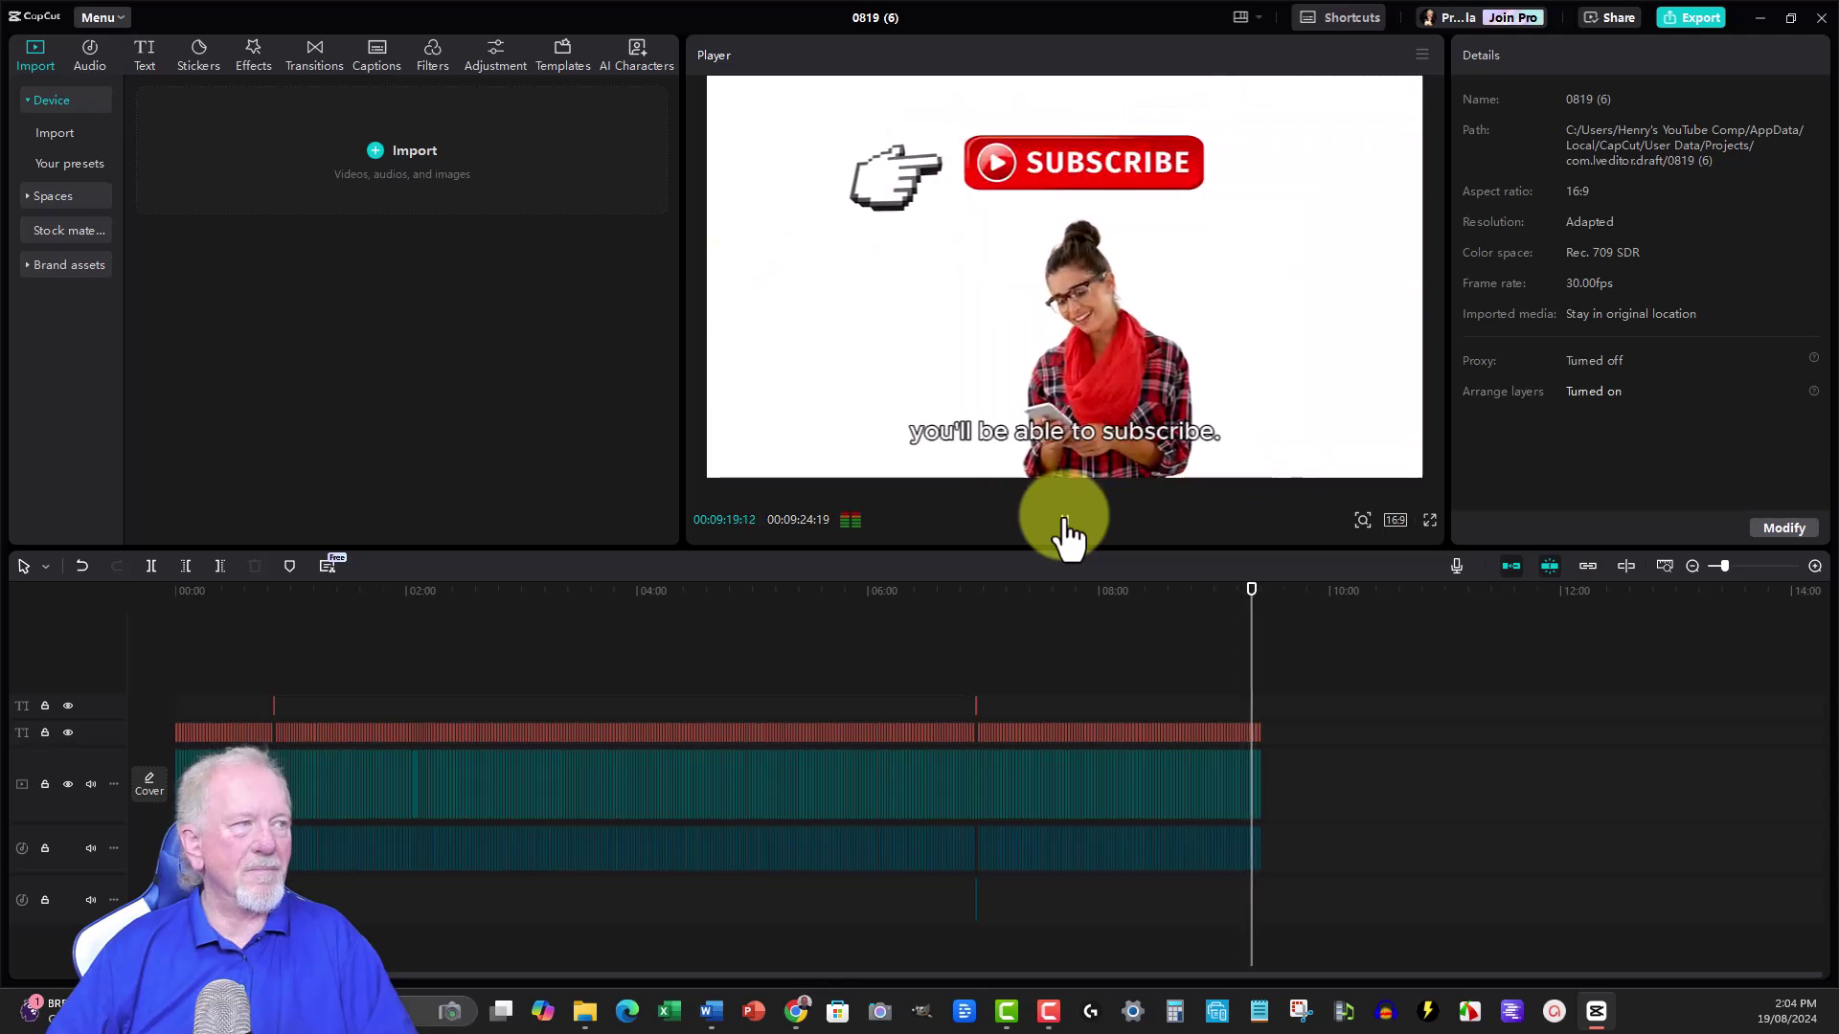
{"action": "left_click", "coordinate": [1065, 519]}
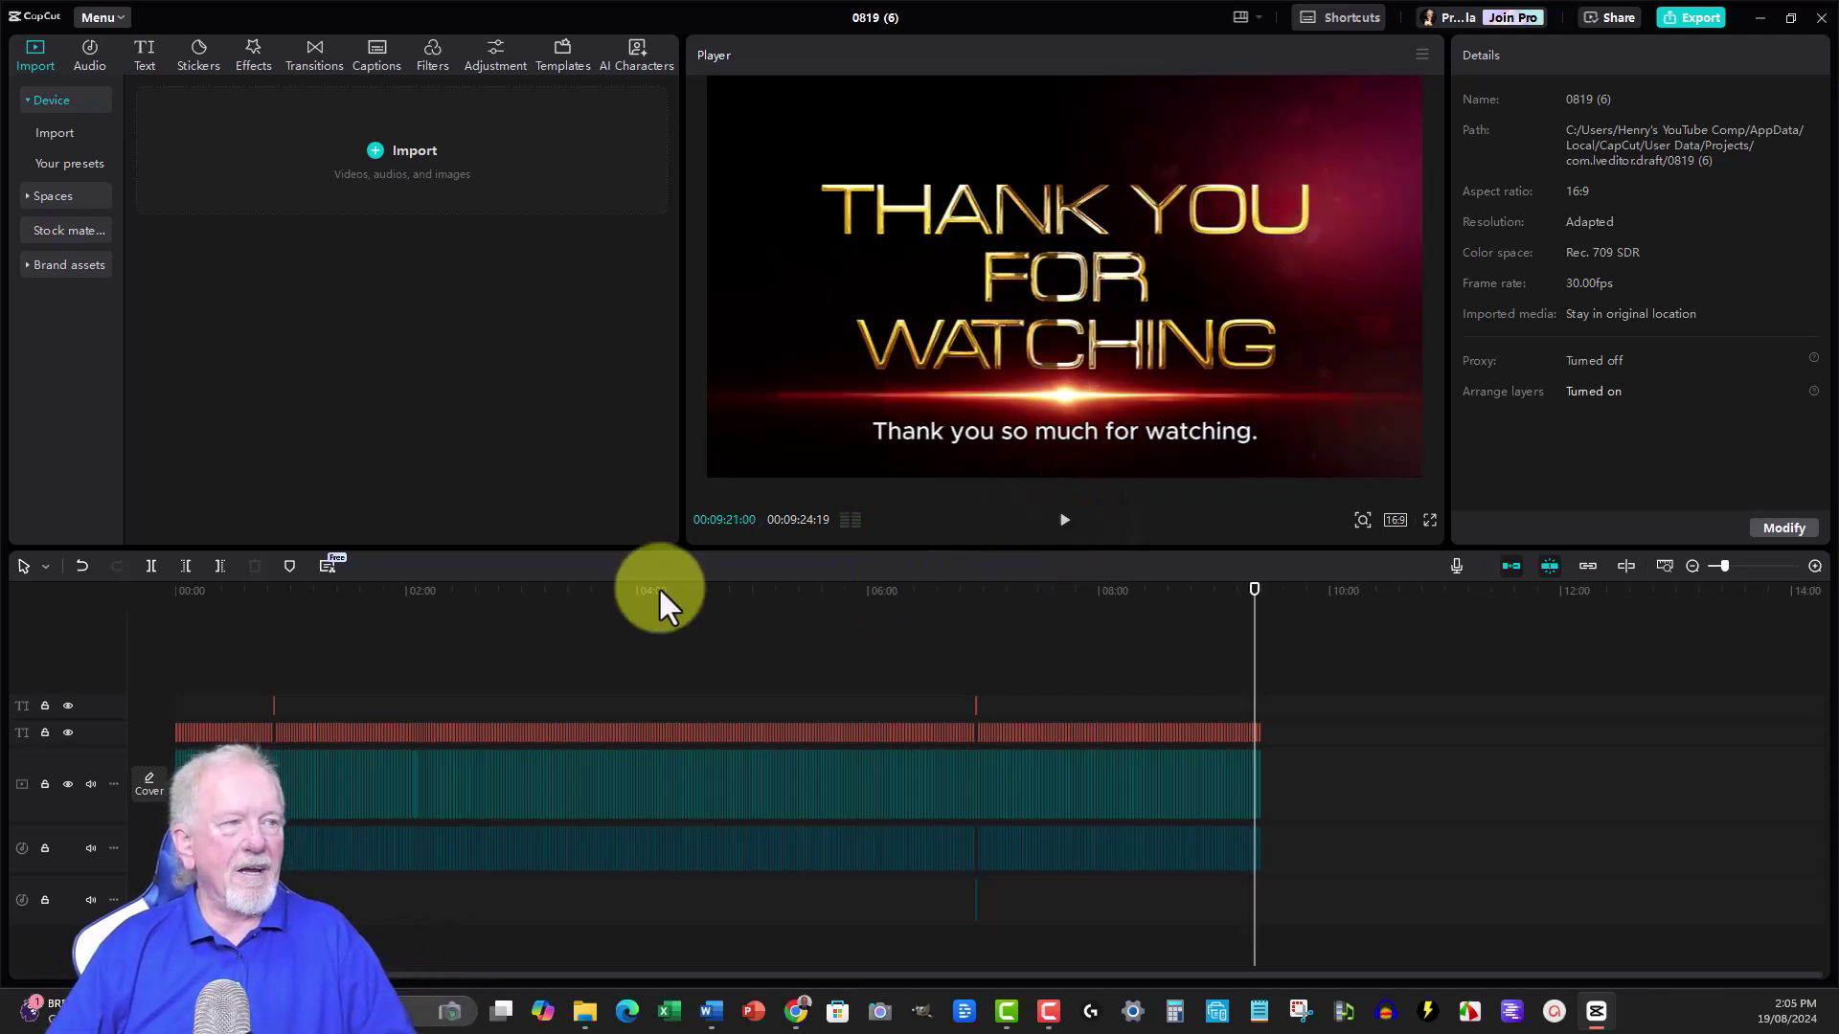
Scrub through mid-video clips: Content, café, VALUES, LIKE 3,114, Trust, and QUALITY rocket at 05:21
{"action": "left_click", "coordinate": [582, 598]}
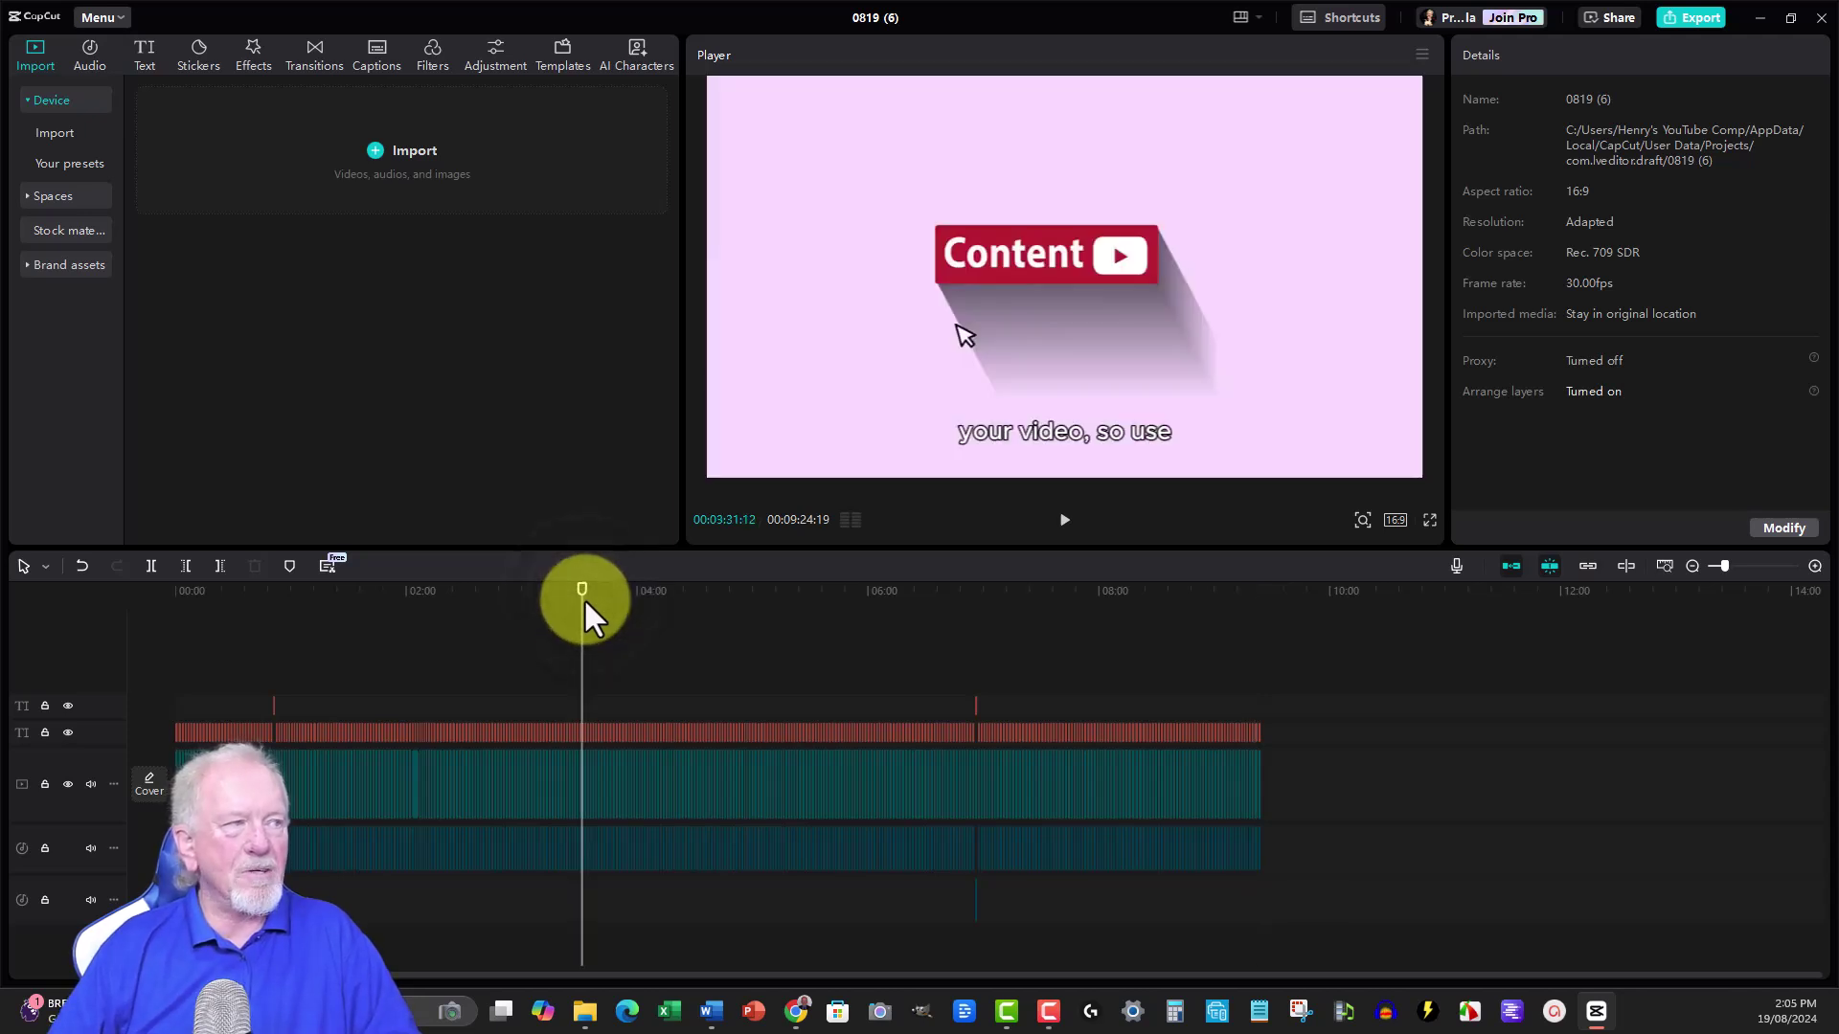
{"action": "left_click", "coordinate": [616, 597]}
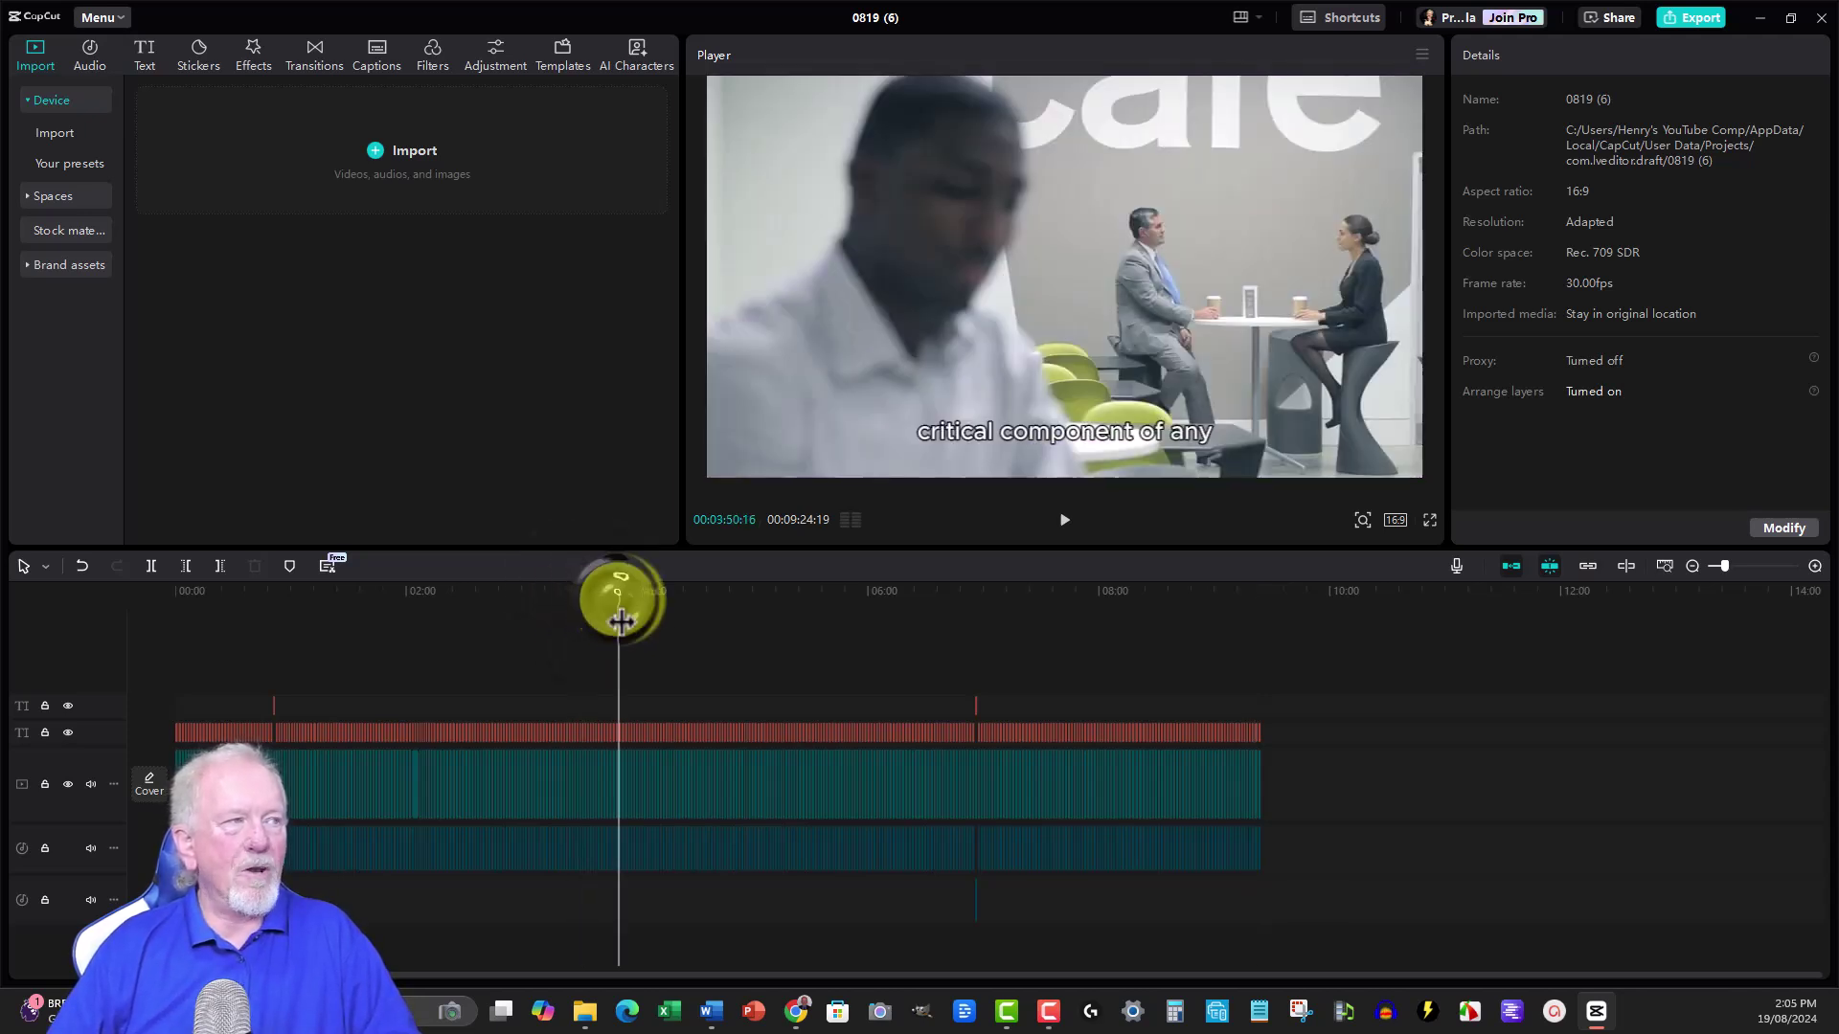
{"action": "left_click", "coordinate": [685, 600]}
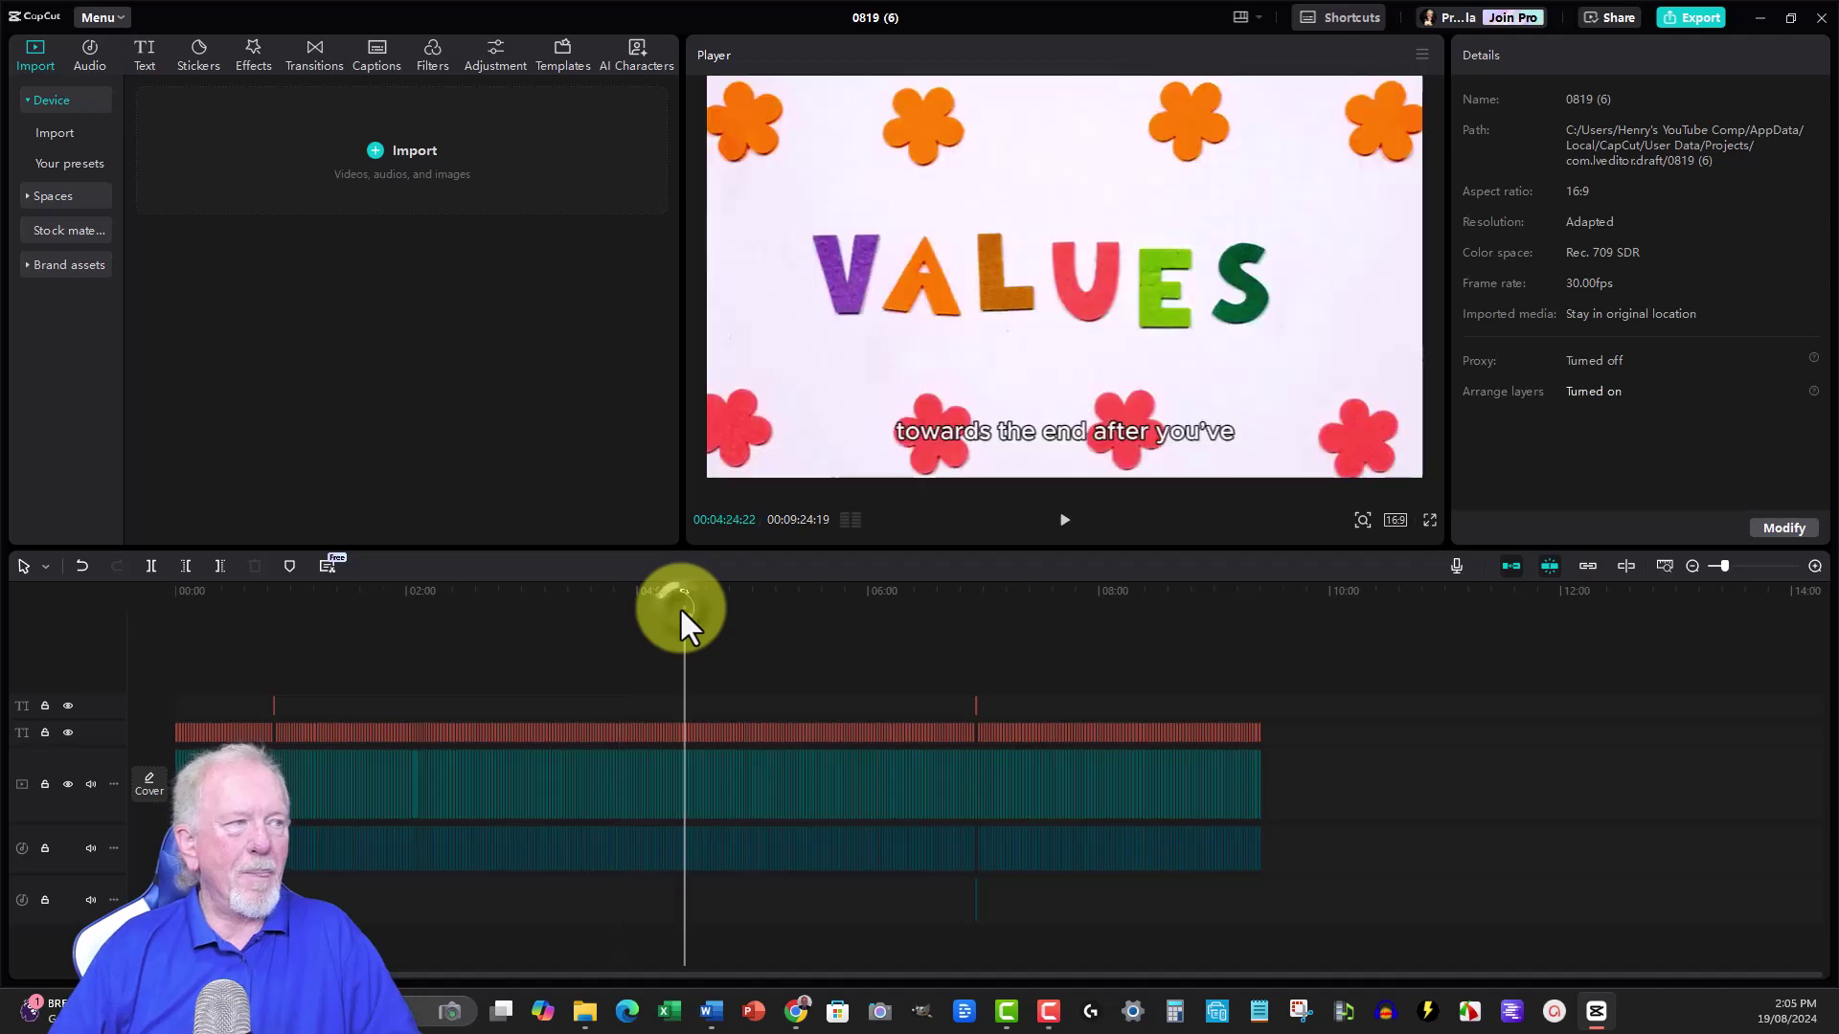
{"action": "left_click", "coordinate": [709, 603]}
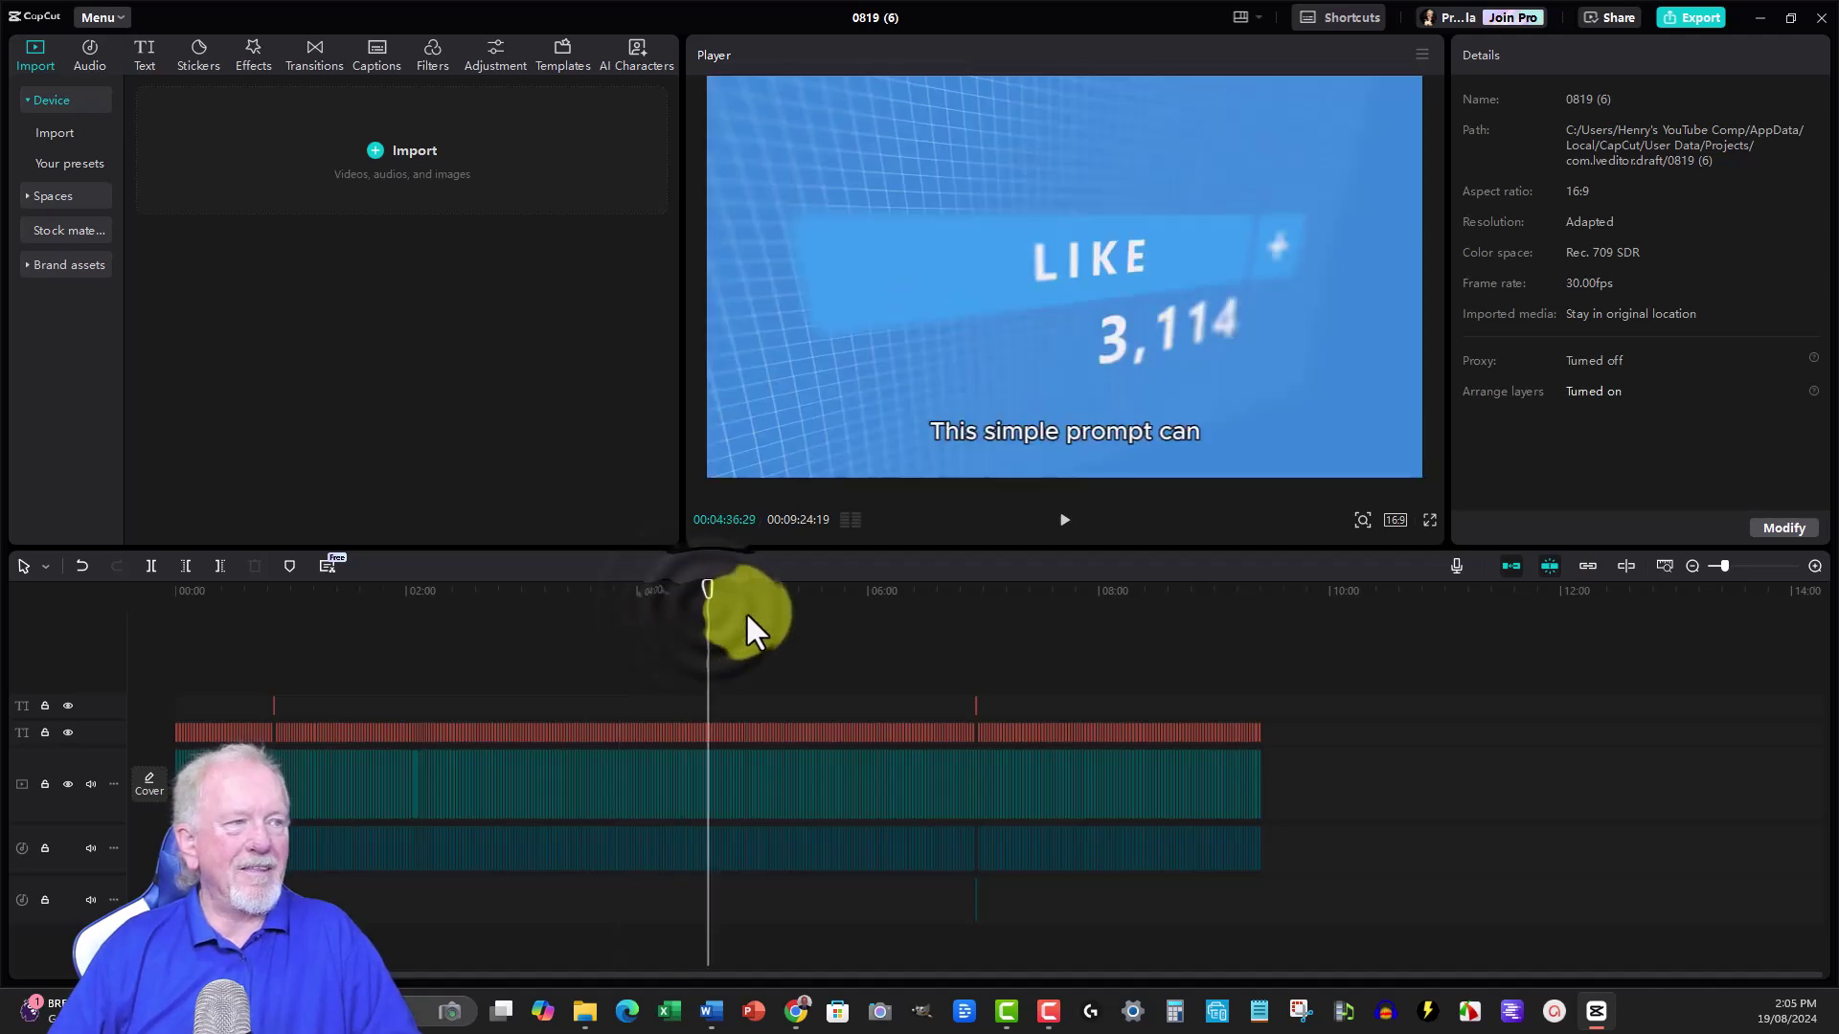
{"action": "left_click", "coordinate": [746, 611]}
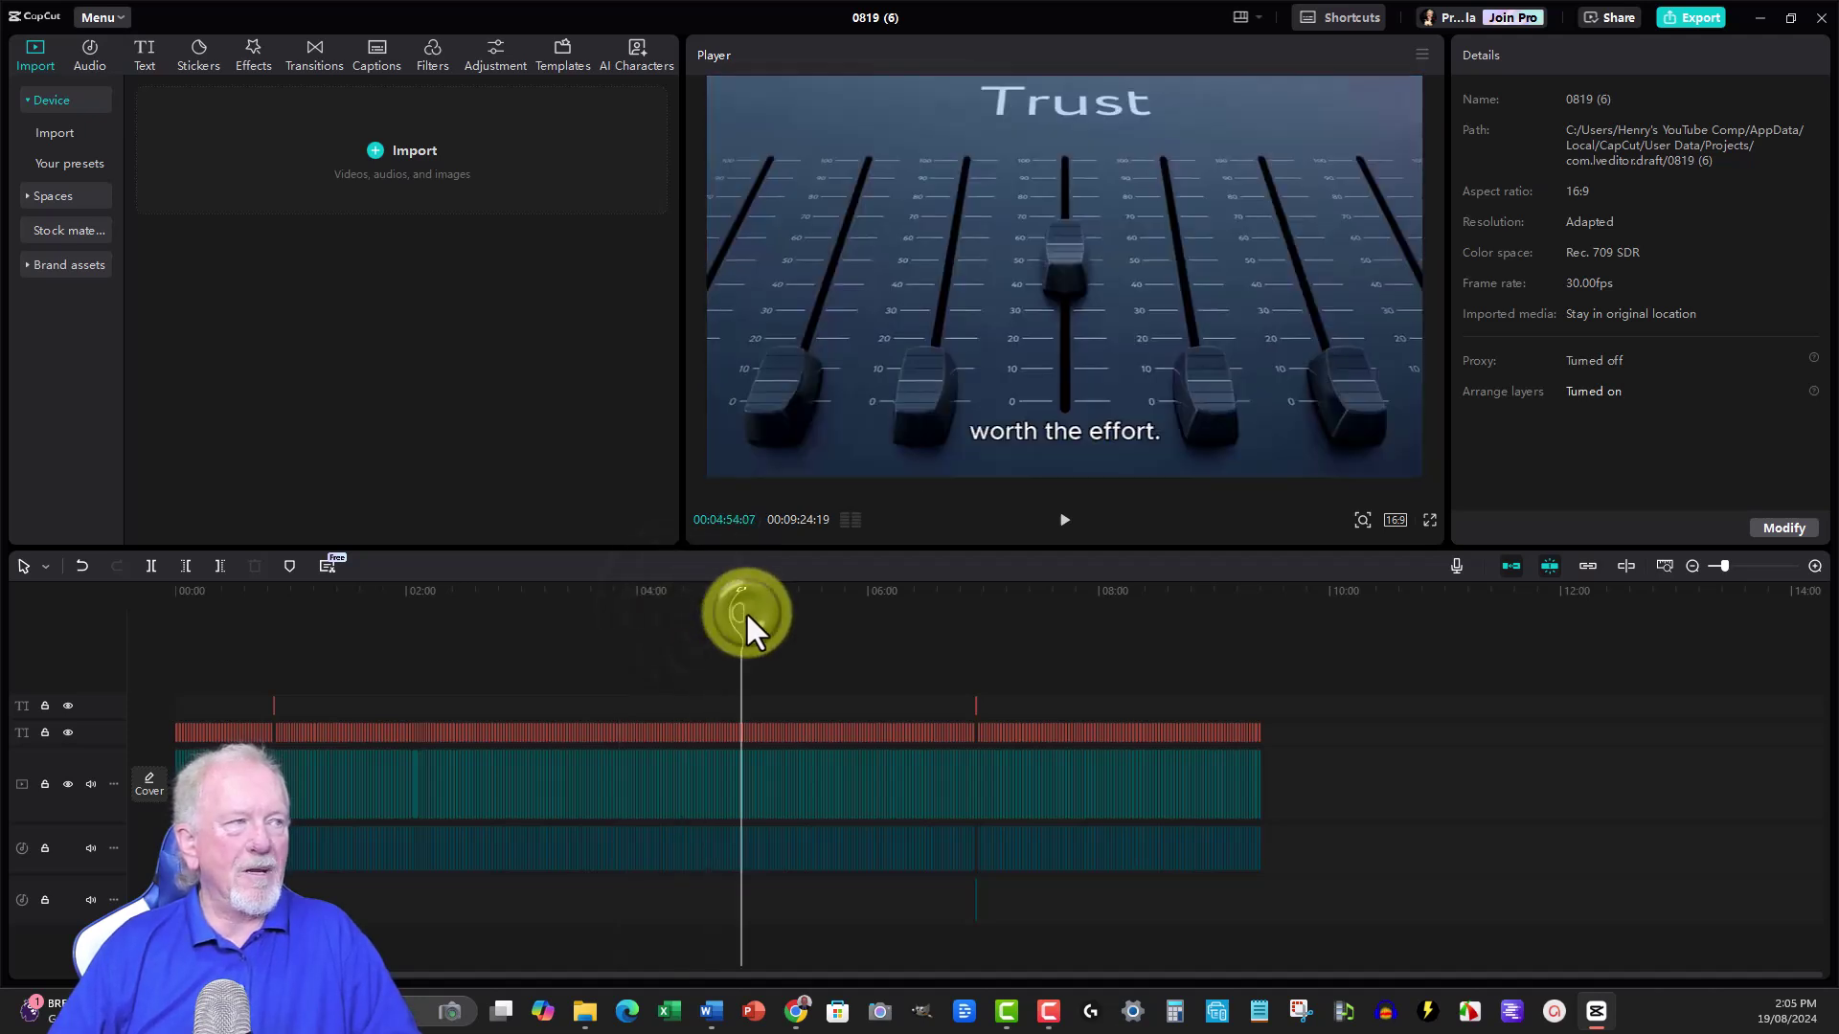
{"action": "left_click", "coordinate": [795, 602]}
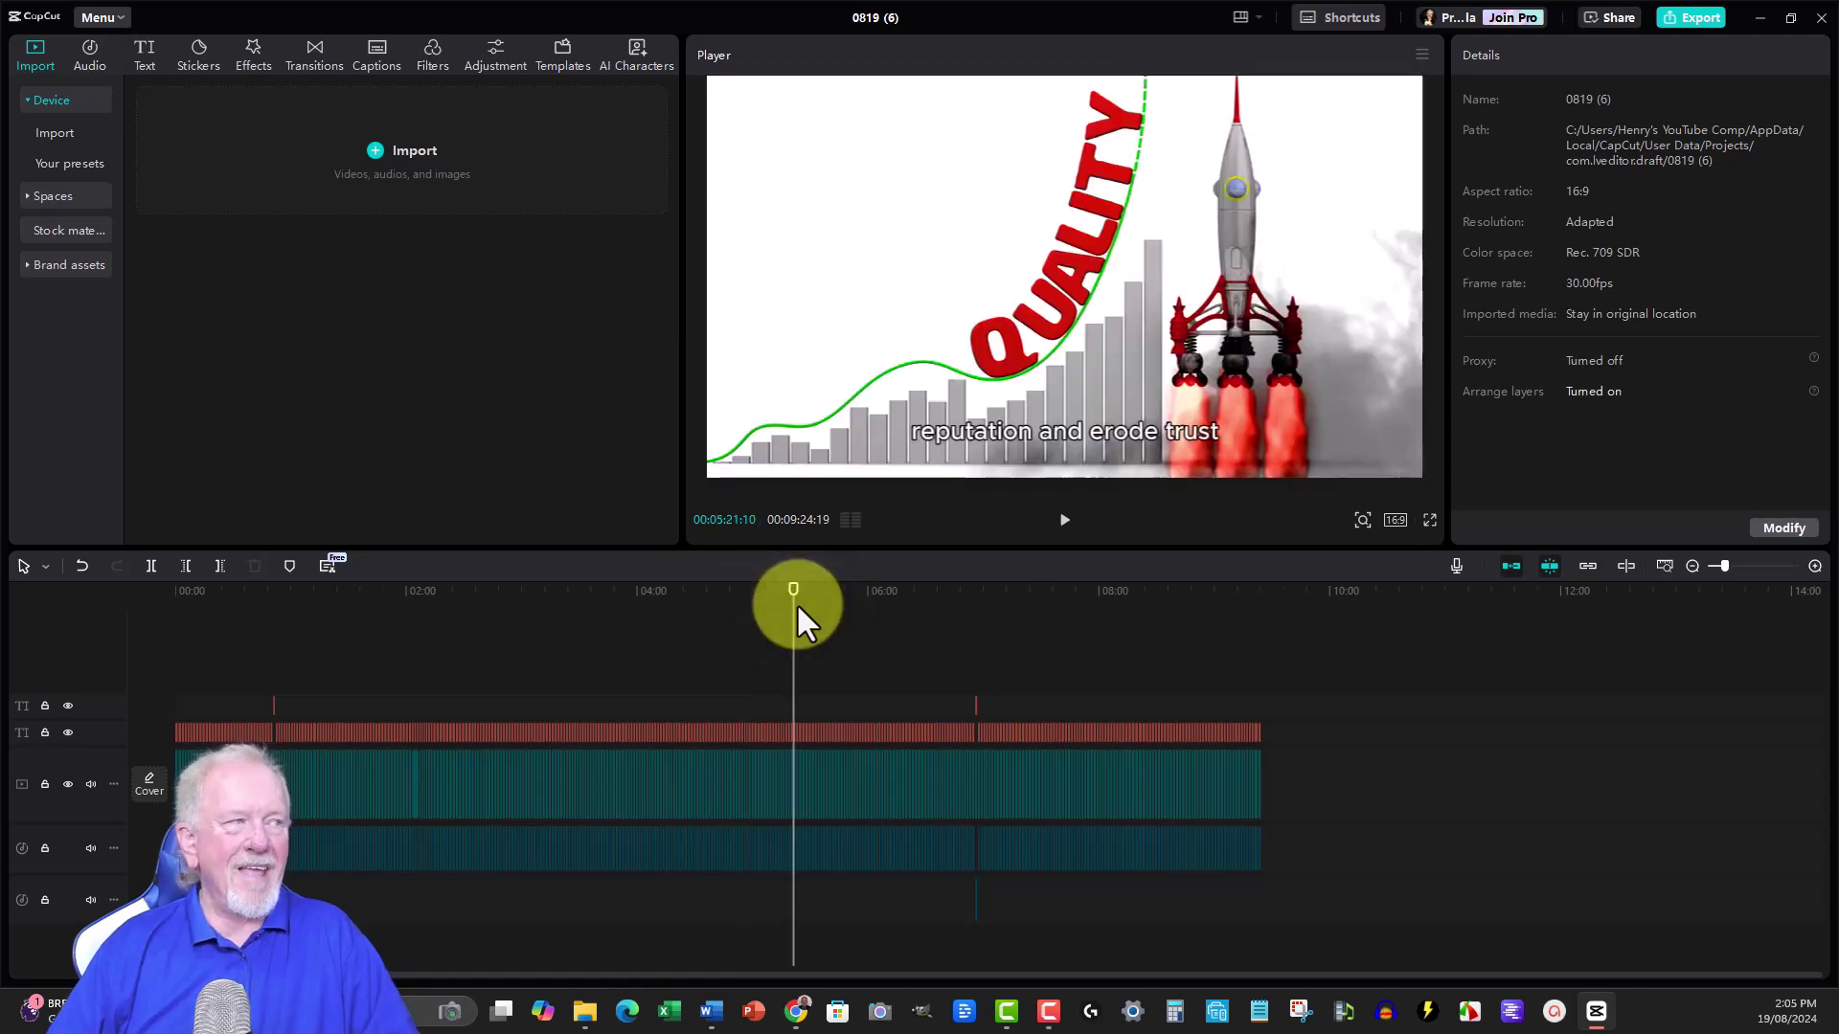